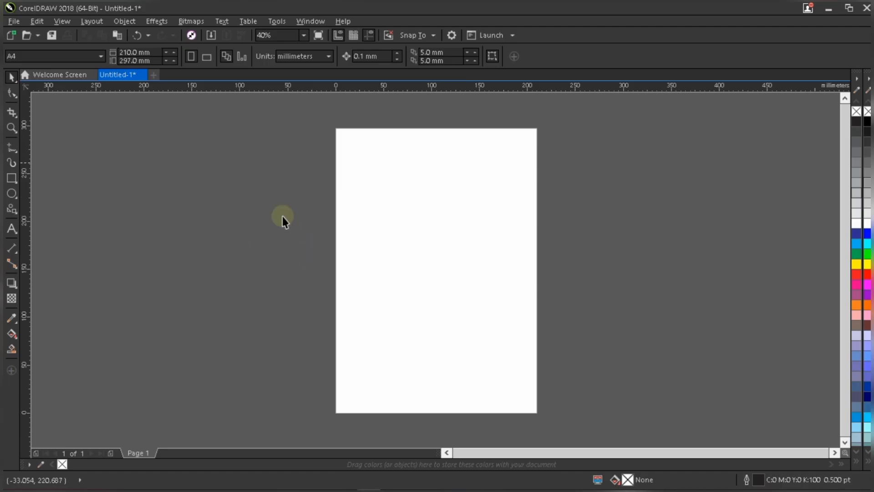
Switch the document units to inches and set the page size to 3 × 1.8 inches.
click(301, 56)
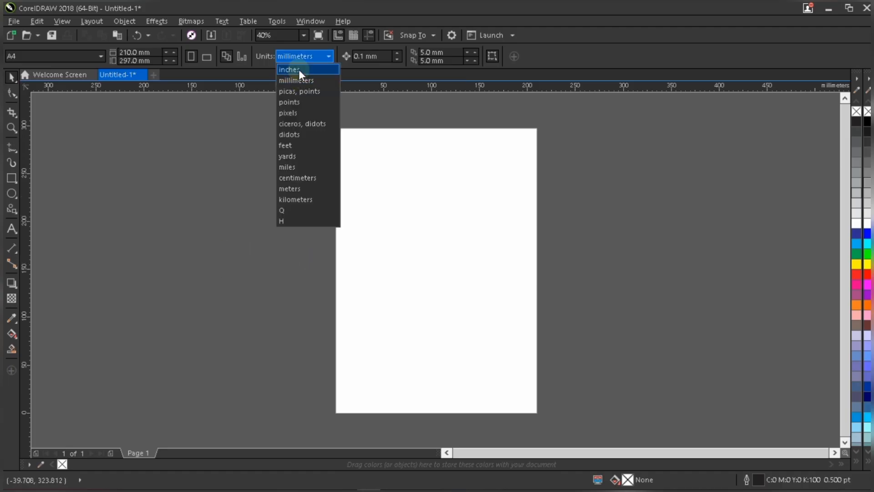
click(299, 69)
click(155, 51)
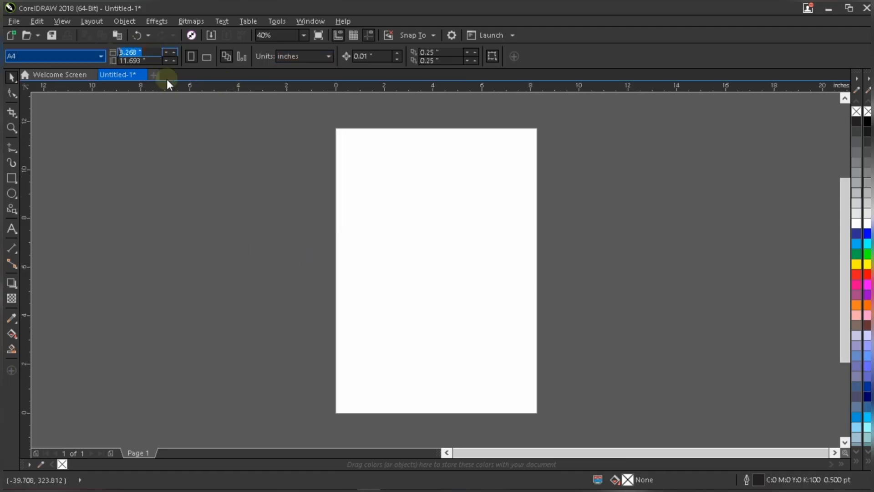
text(3)
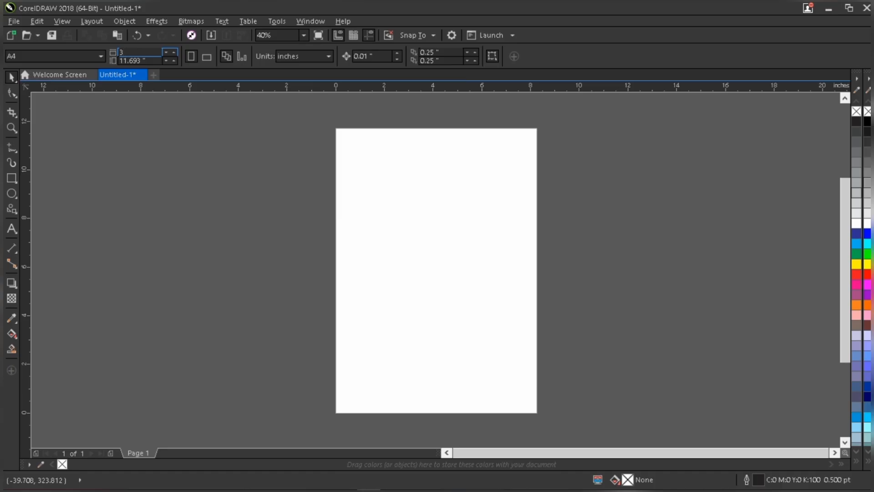
key(Tab)
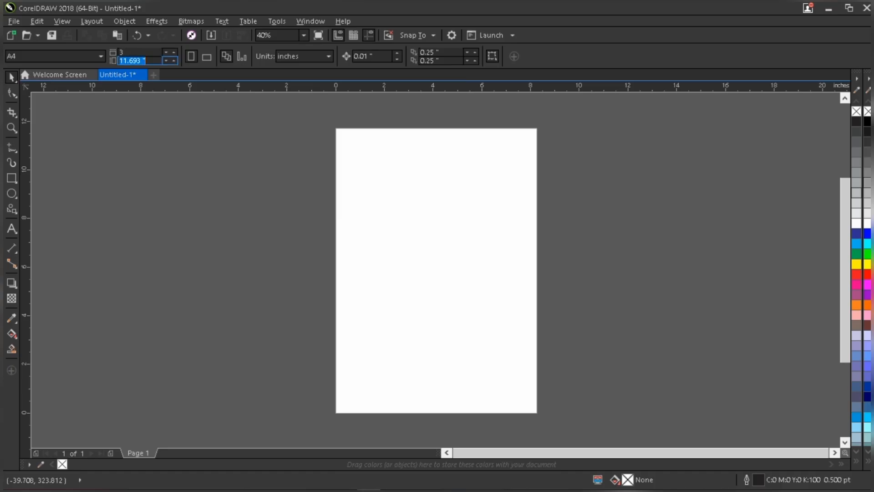
text(1.8)
key(Return)
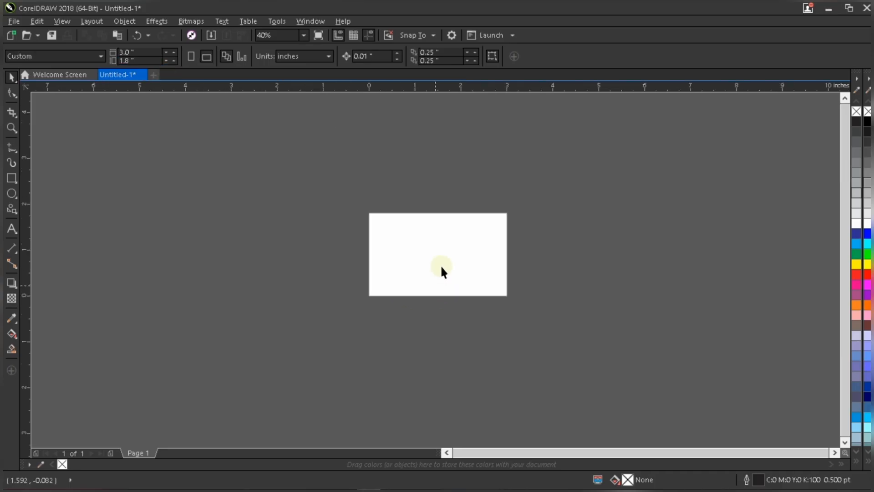
Create a page-sized rectangle with the Rectangle tool and center it on the page.
scroll(441, 264, up, 3)
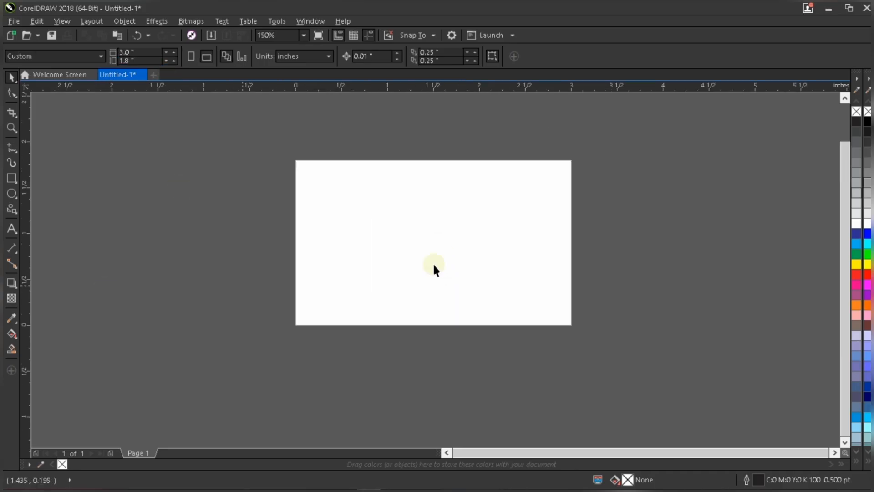
key(shift+F4)
double_click(12, 178)
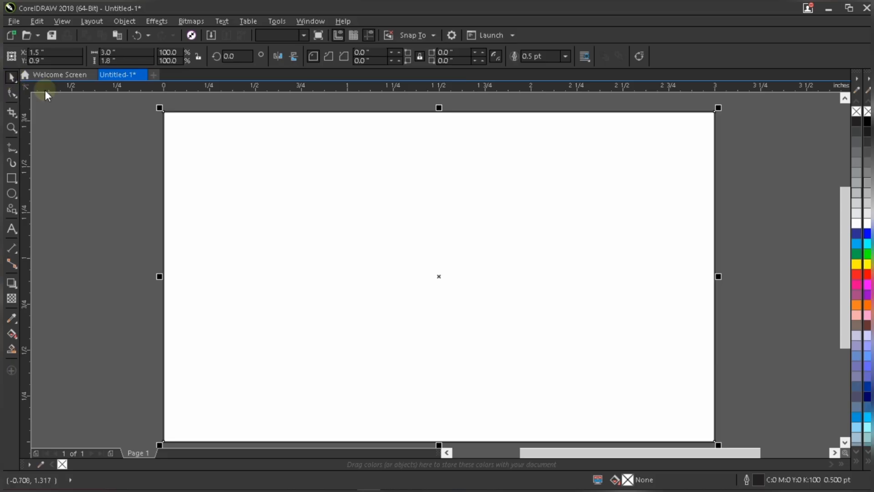
scroll(376, 186, down, 1)
drag(376, 185, 336, 218)
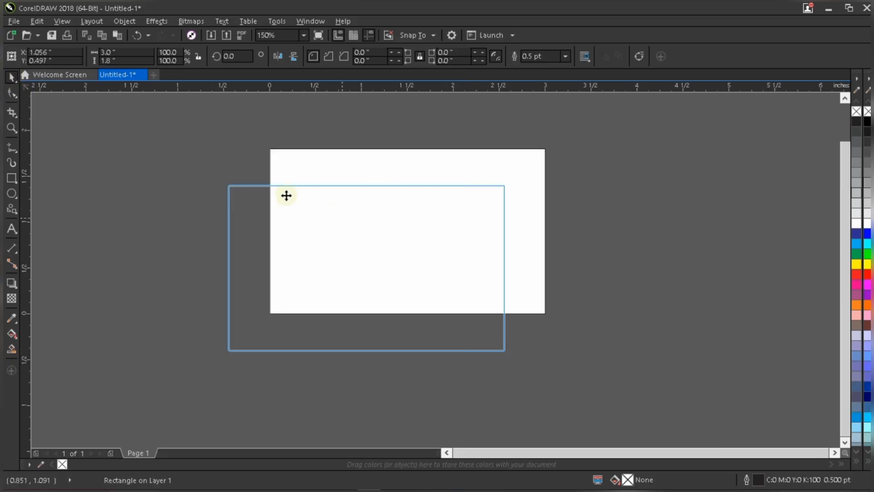
scroll(285, 186, up, 2)
scroll(279, 170, down, 1)
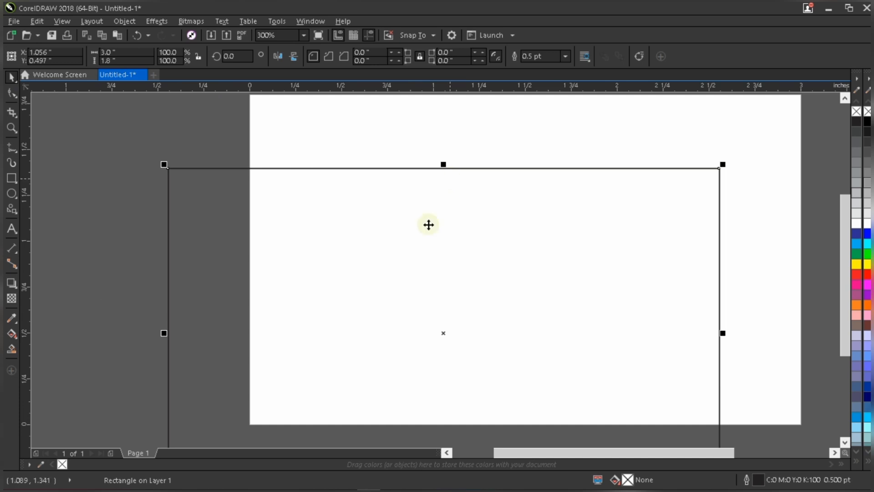
key(p)
Remove the page rectangle's outline.
right_click(857, 112)
drag(868, 121, 461, 194)
click(461, 195)
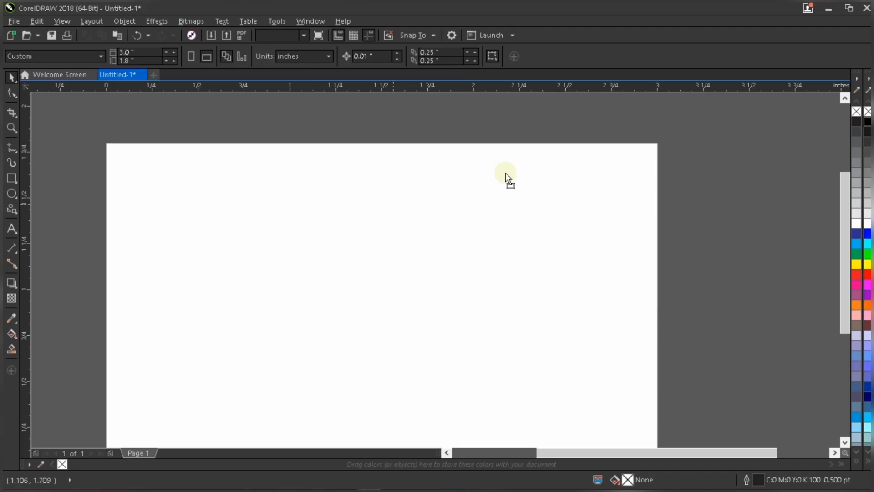
drag(505, 173, 674, 139)
key(ctrl+z)
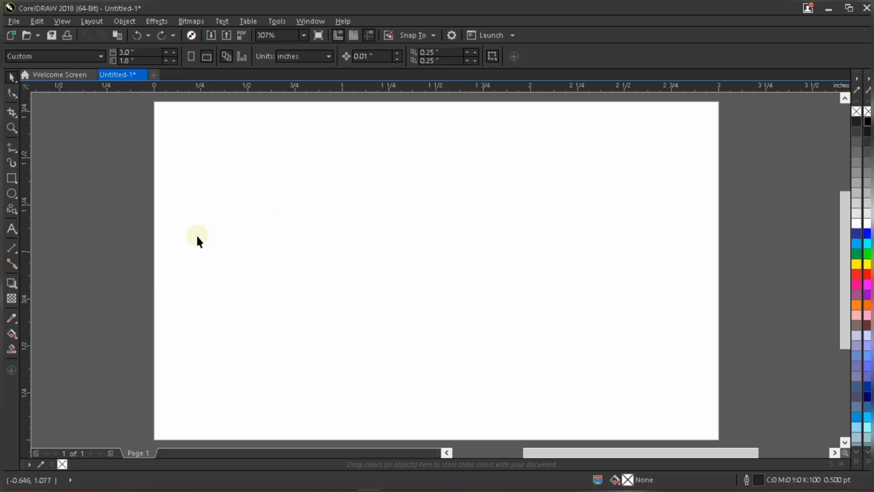
Add a vertical guideline about 0.16 inch from the page's left edge.
scroll(264, 348, down, 2)
scroll(273, 339, up, 2)
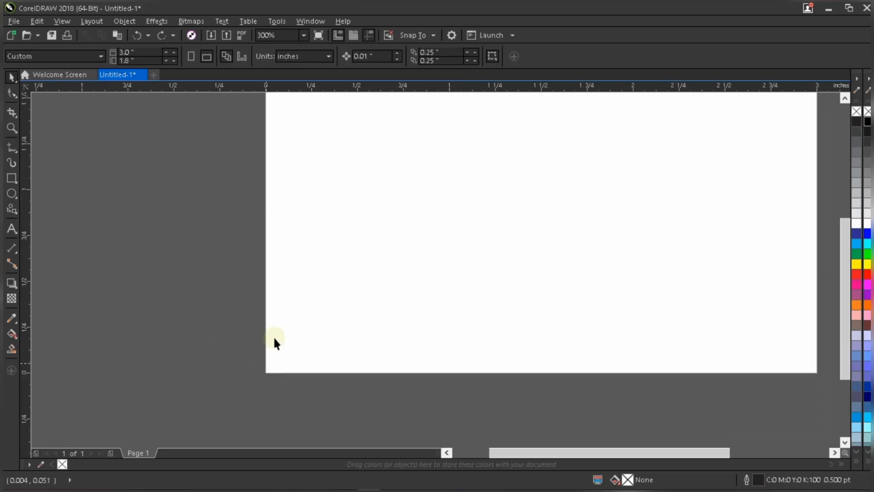
scroll(86, 203, down, 2)
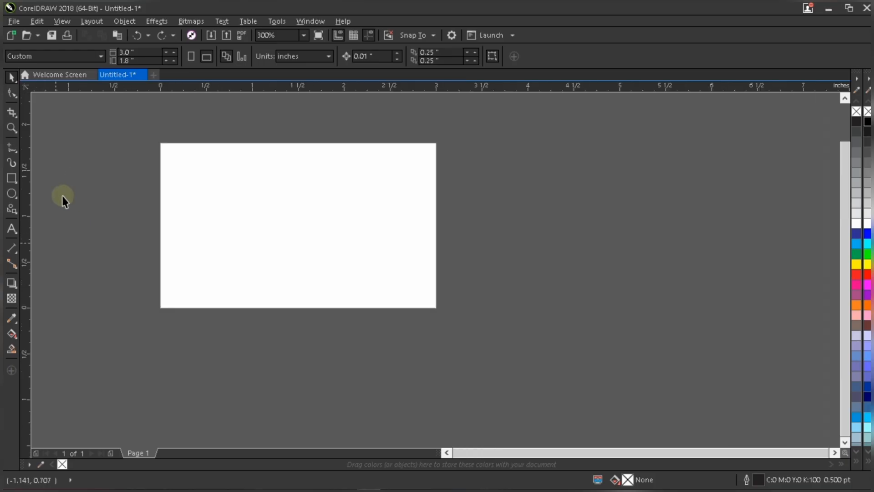
scroll(75, 183, up, 1)
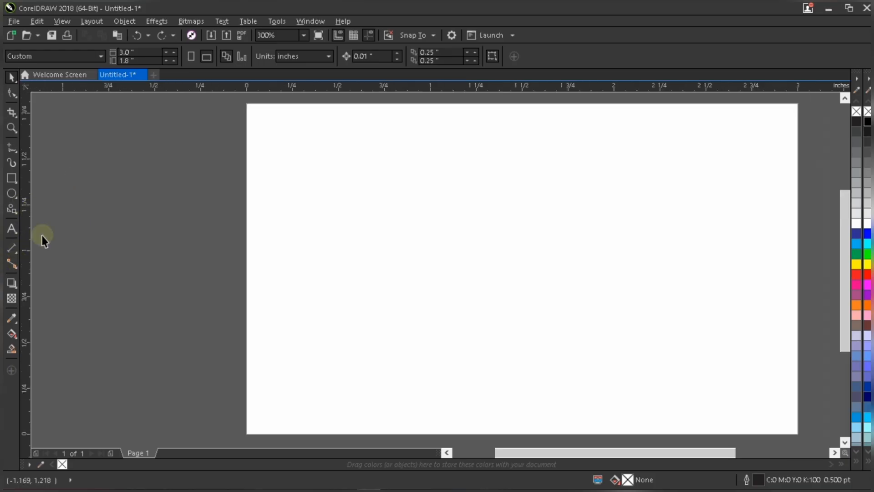
click(76, 224)
drag(232, 227, 276, 226)
scroll(264, 326, down, 1)
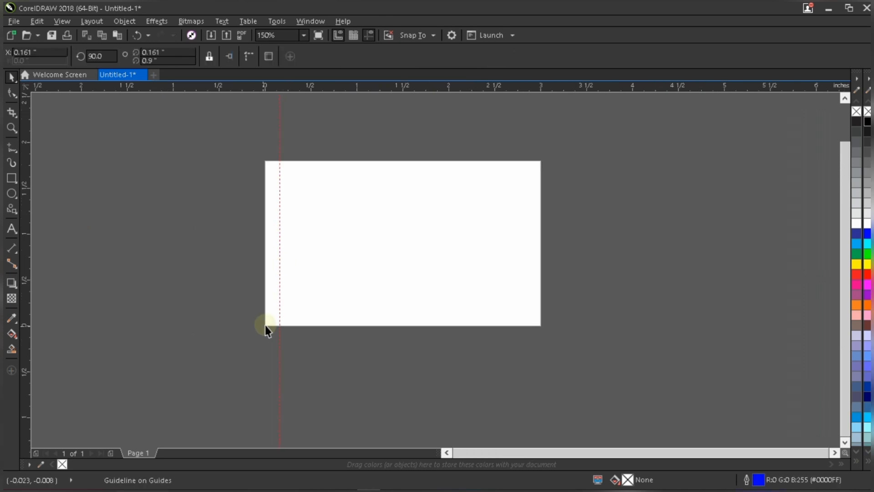
Draw a small square beside the page and set its width and height to 0.1 inch.
scroll(265, 325, up, 1)
click(11, 178)
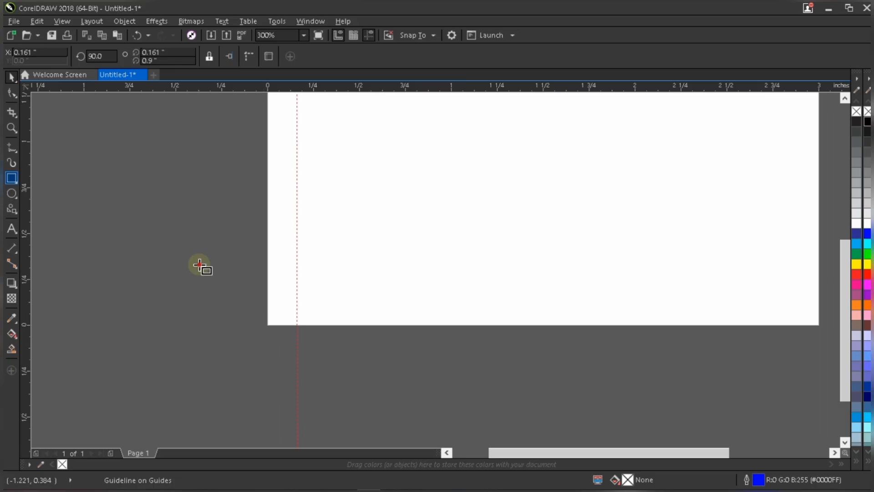
drag(174, 238, 212, 280)
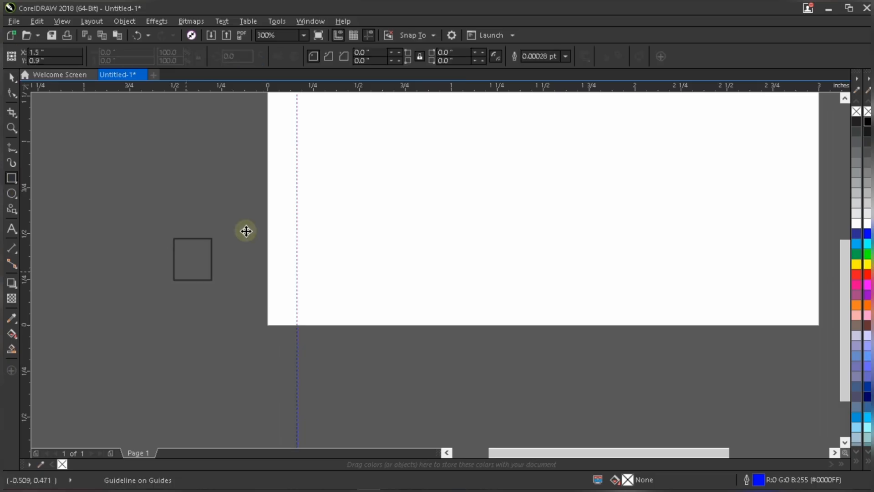
scroll(143, 290, up, 1)
scroll(216, 193, up, 1)
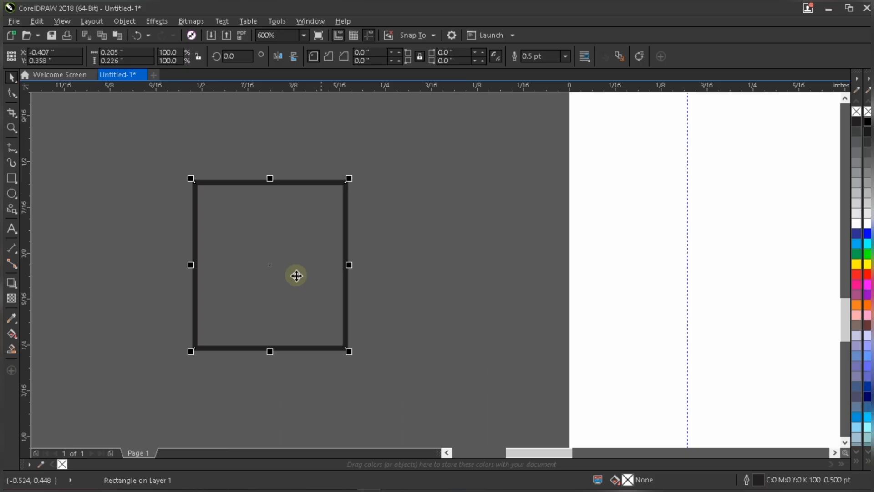
click(135, 51)
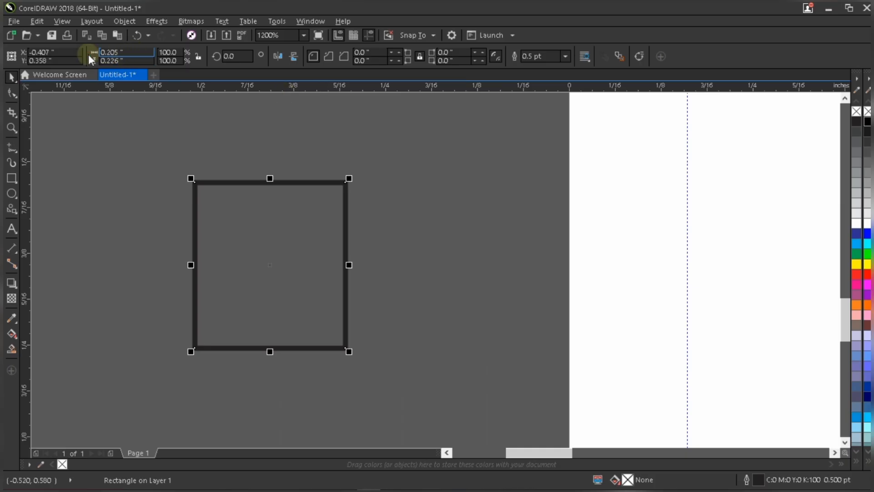
text(0.1)
double_click(126, 60)
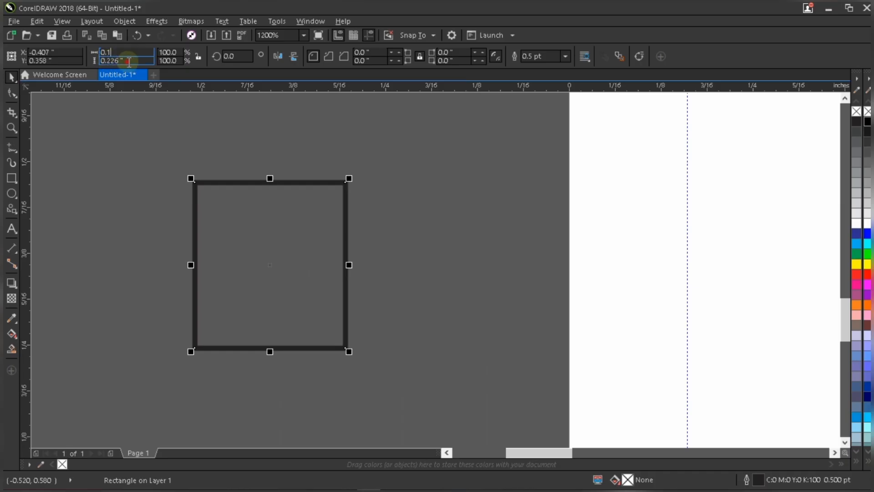
text(0.1)
key(Return)
Move the square onto the page's lower-left corner.
scroll(280, 263, up, 2)
scroll(267, 237, down, 2)
scroll(248, 232, down, 1)
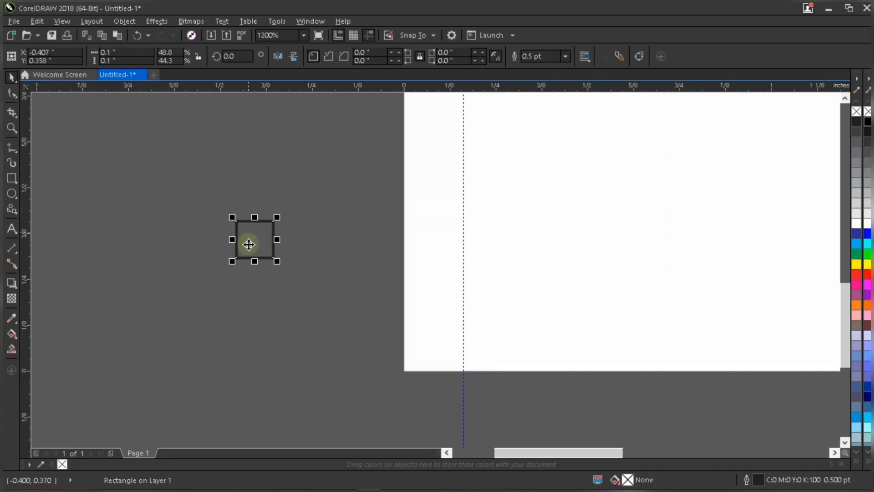
drag(418, 355, 448, 375)
scroll(449, 375, up, 1)
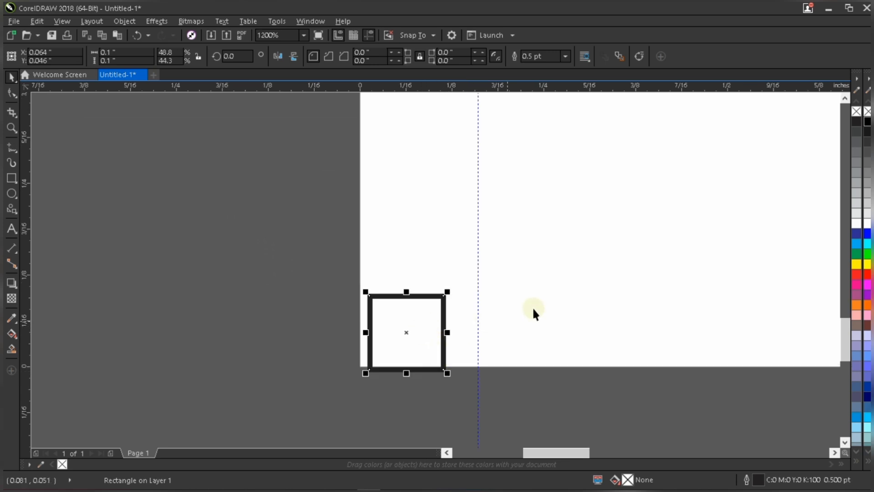
Select all objects and align the square to the left and bottom edges of the page rectangle.
key(ctrl+a)
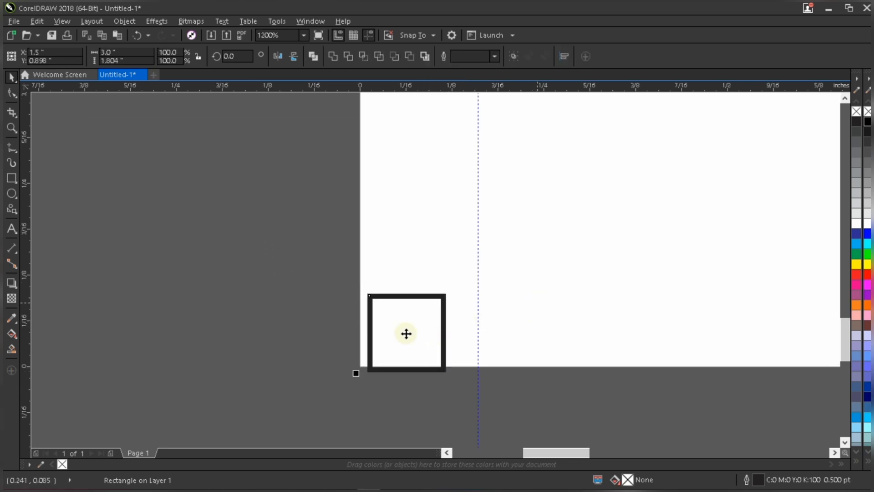
scroll(405, 331, down, 2)
scroll(447, 289, down, 5)
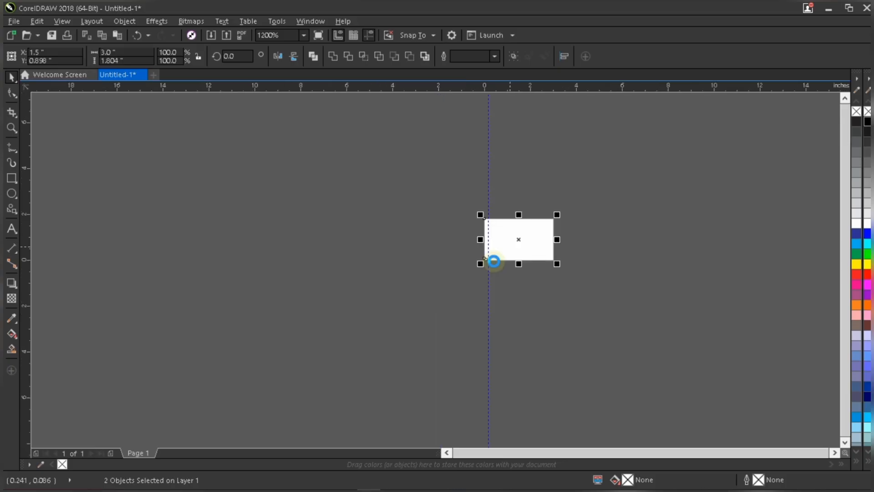
scroll(444, 303, up, 3)
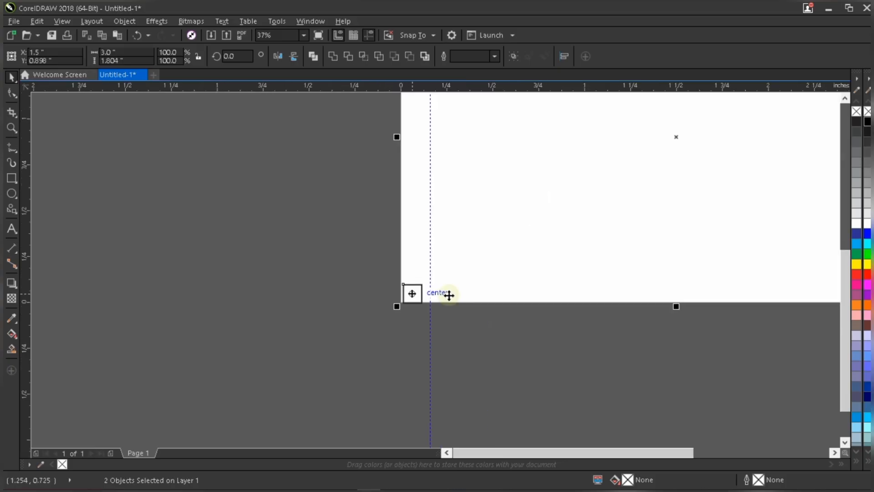
scroll(447, 287, up, 2)
key(l)
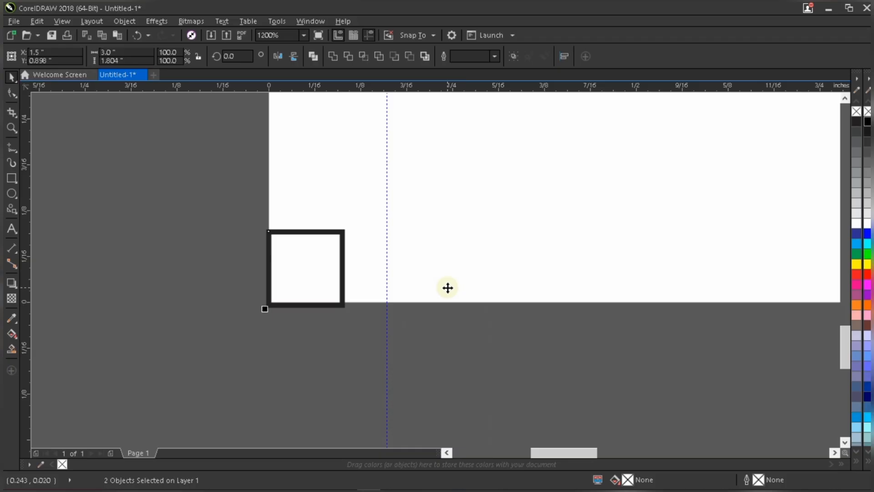
key(b)
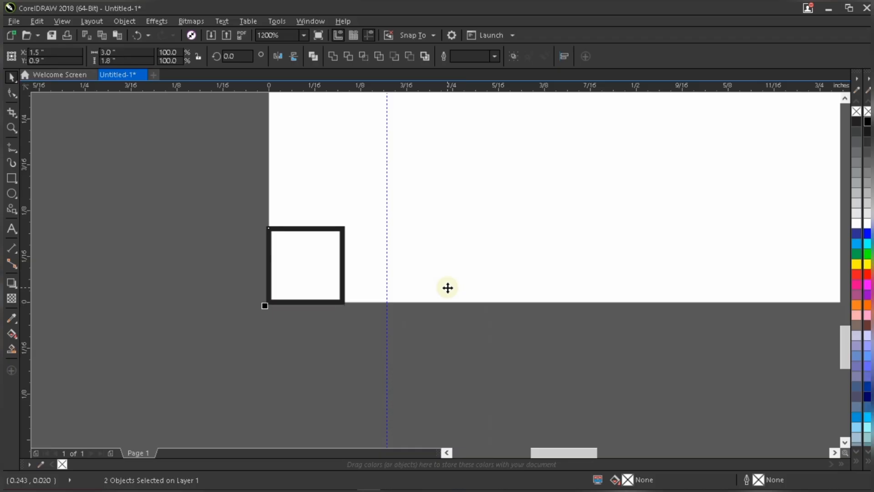
click(459, 339)
Move the vertical guideline to the square's right edge, about 0.1 inch from the page edge.
key(shift+F4)
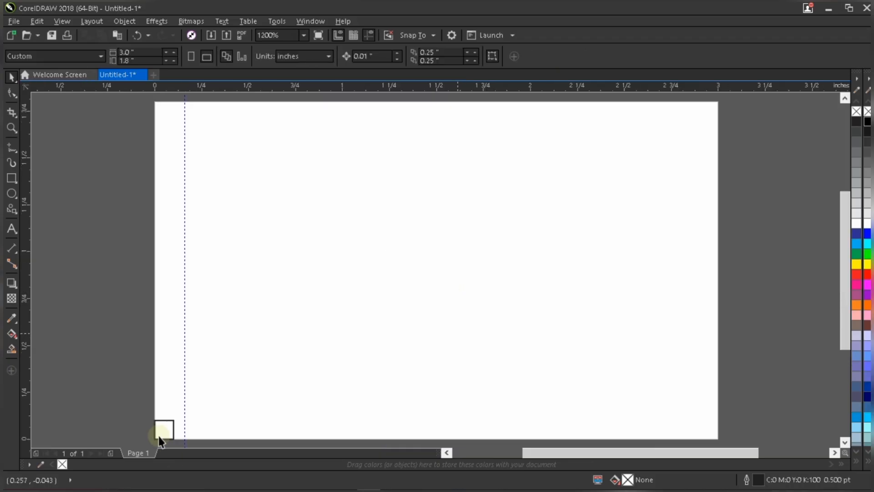
scroll(376, 260, up, 4)
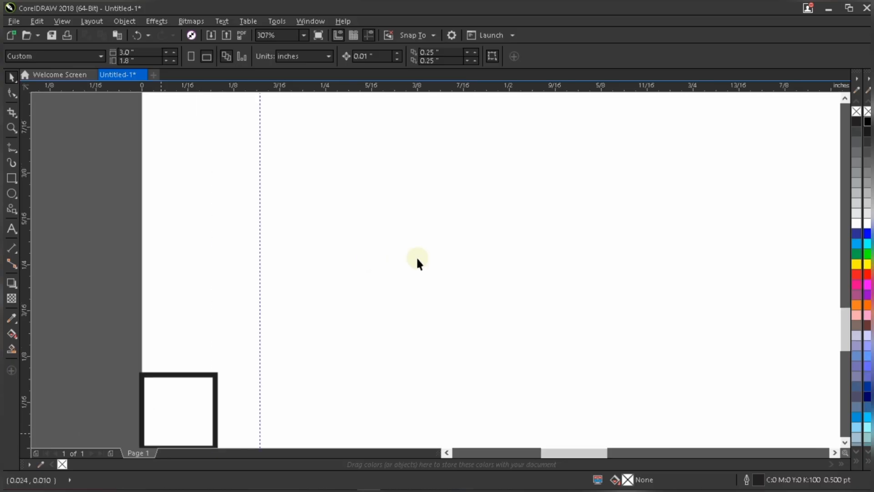
scroll(429, 255, down, 2)
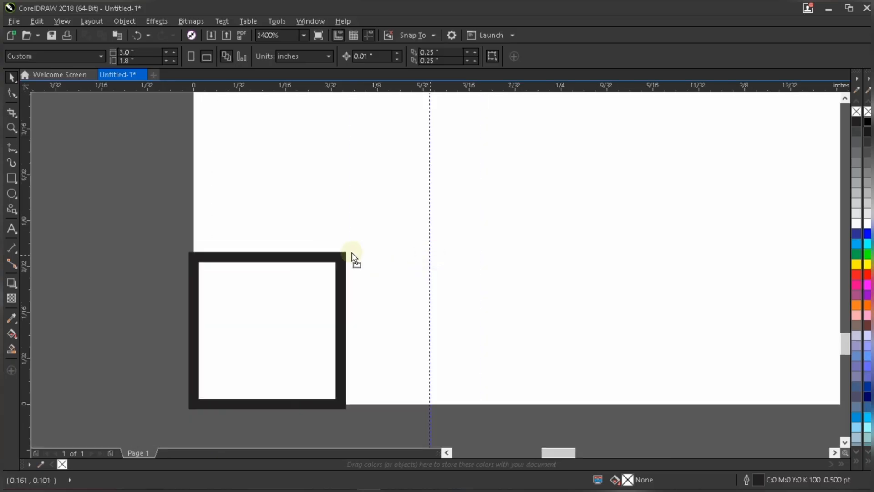
drag(430, 255, 345, 241)
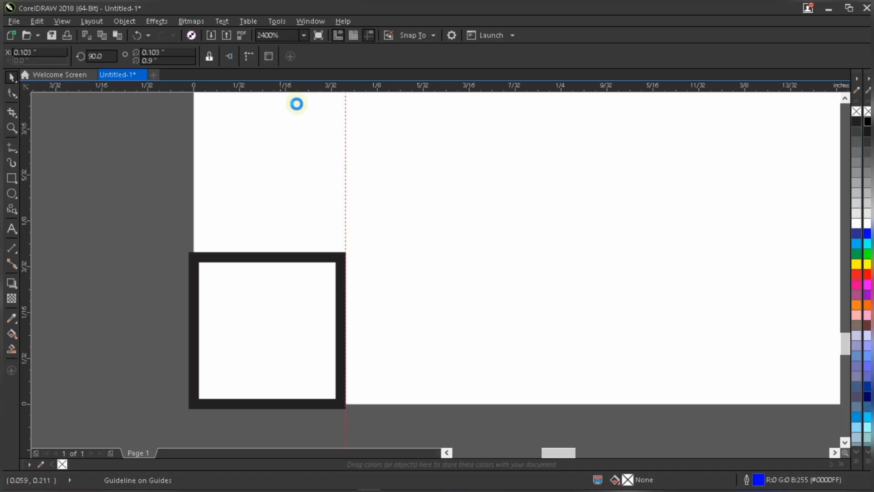
scroll(296, 104, down, 2)
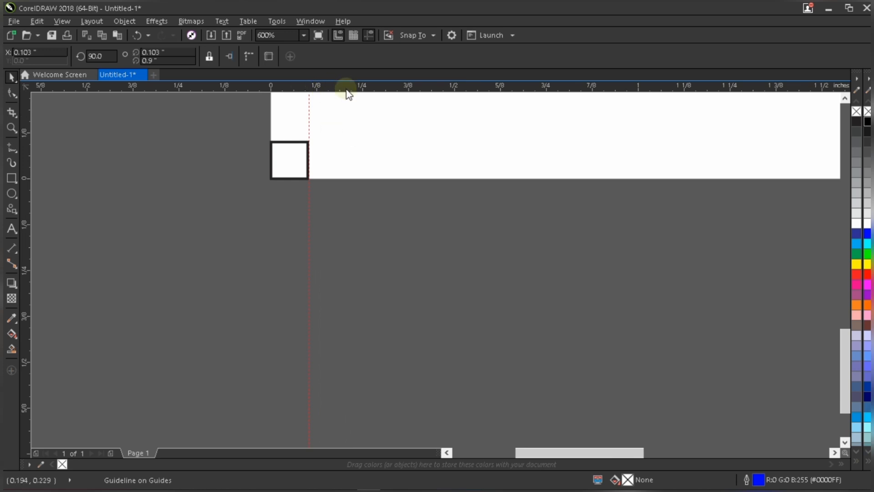
Add a horizontal guideline along the square's top edge, about 0.1 inch above the page bottom.
drag(348, 90, 356, 140)
scroll(305, 138, up, 2)
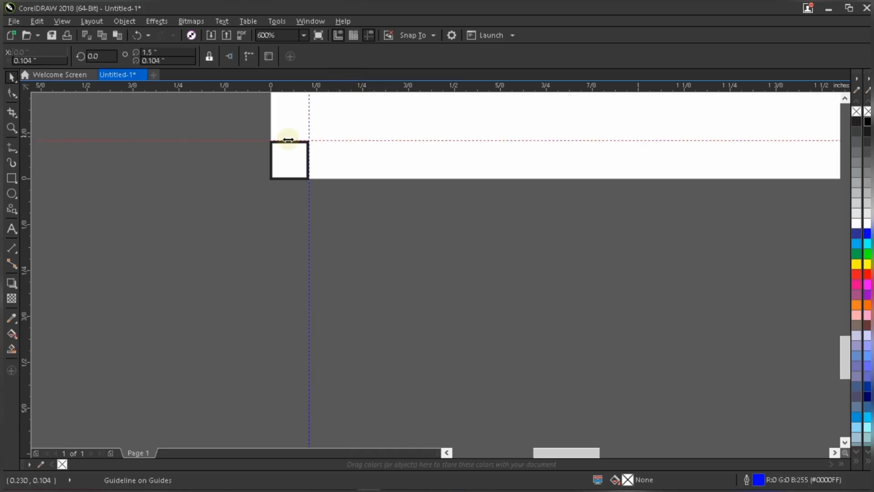
click(264, 201)
scroll(248, 230, up, 1)
scroll(248, 236, down, 2)
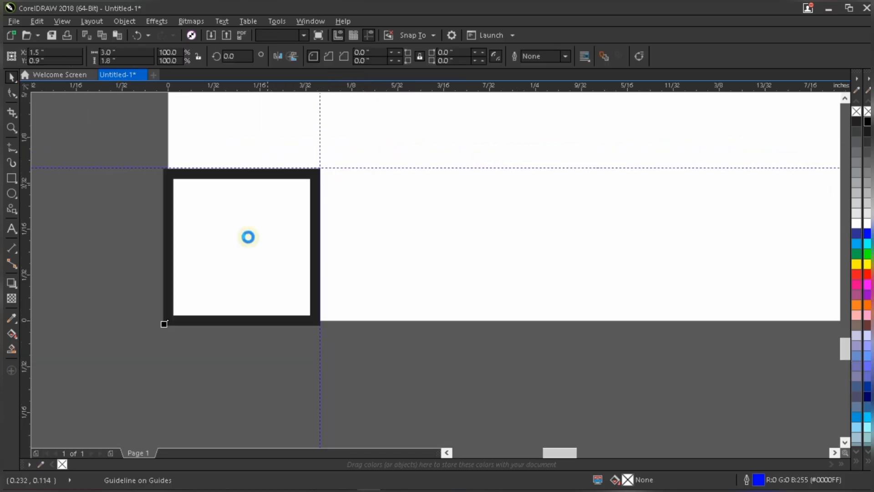
scroll(249, 228, down, 1)
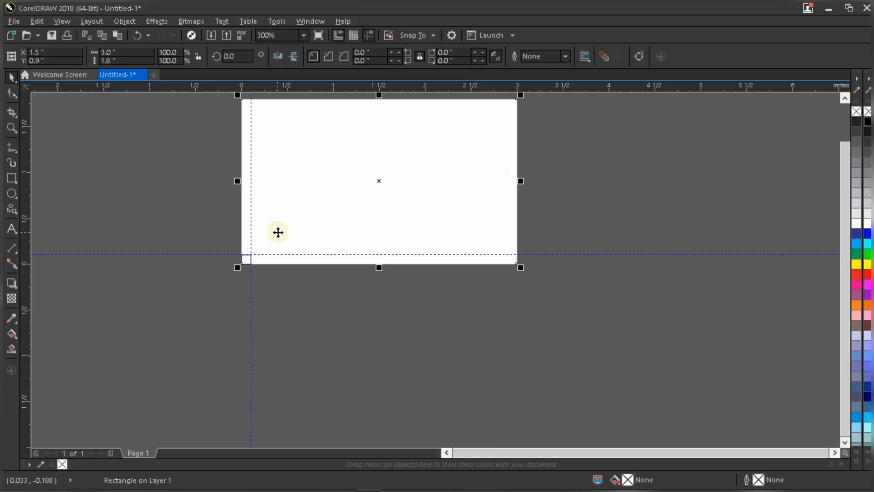
Select the square with the page rectangle and align the square to the page's lower-right corner.
scroll(277, 230, up, 1)
drag(218, 297, 224, 295)
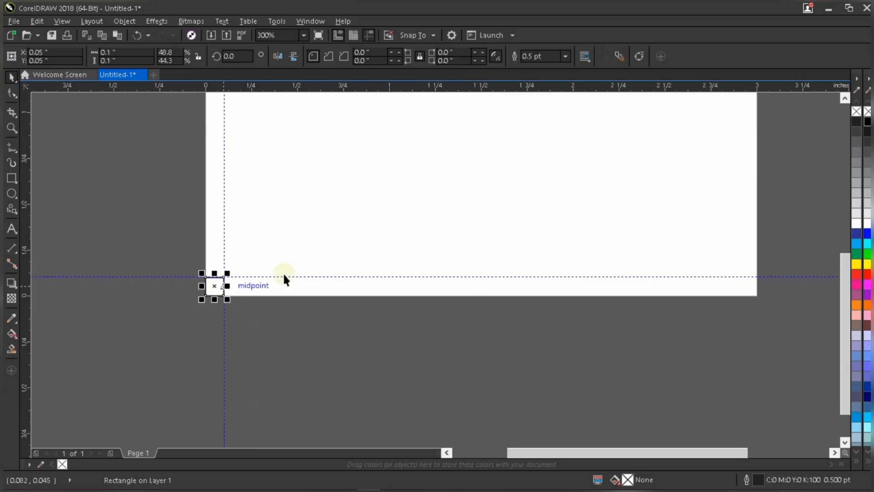
shift+click(485, 235)
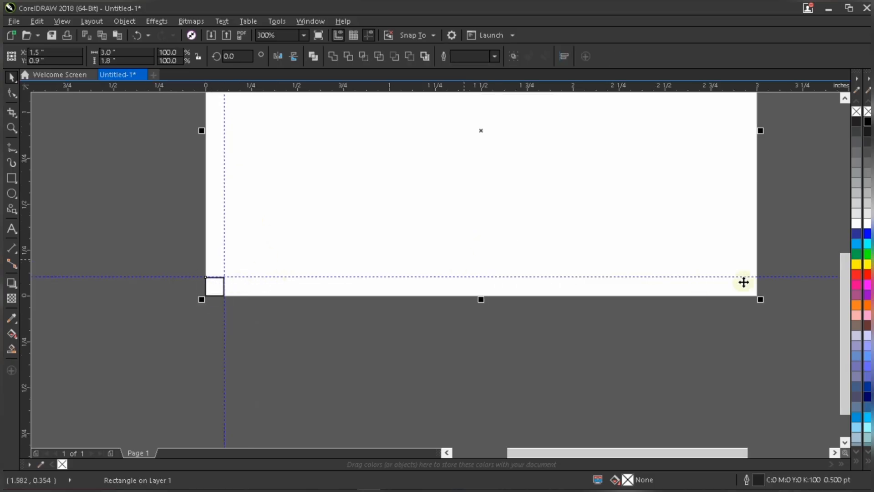
scroll(763, 280, up, 2)
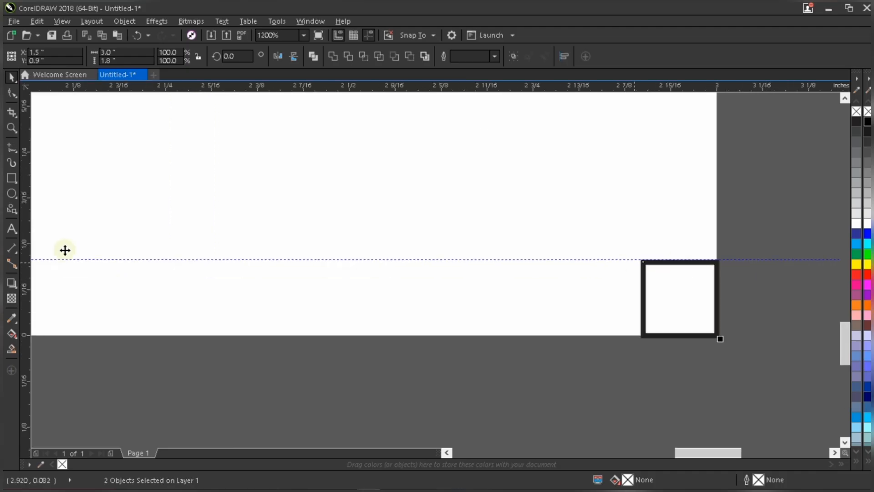
Add a vertical guideline along the square's left edge, 0.1 inch inside the page's right edge.
drag(28, 223, 640, 230)
scroll(610, 384, down, 1)
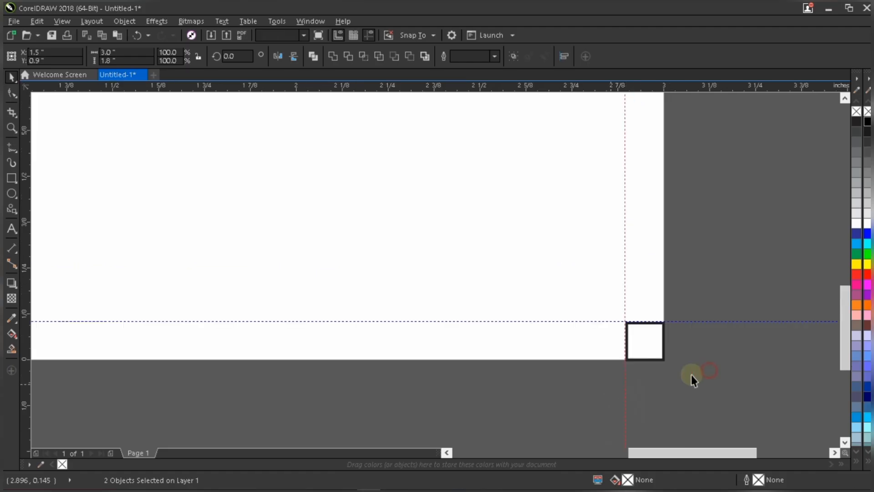
click(691, 375)
scroll(690, 356, down, 2)
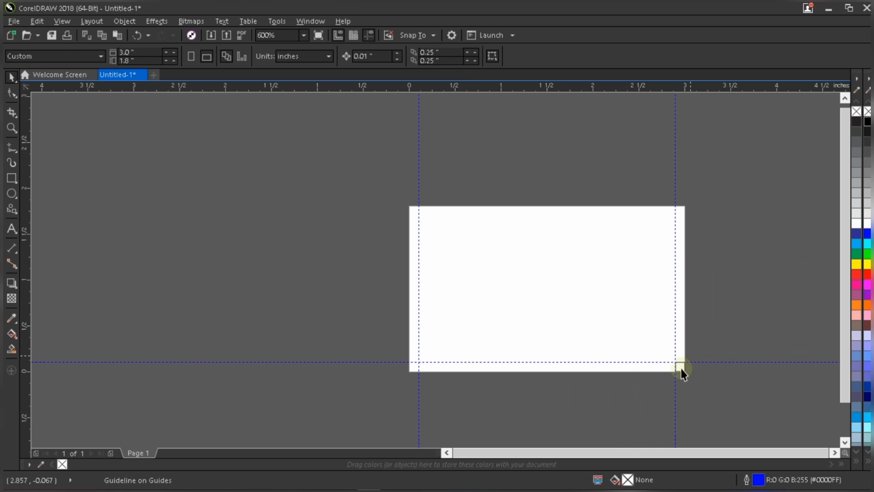
Select the square and page rectangle and align the square to the page's top-right corner.
scroll(681, 372, up, 1)
click(669, 378)
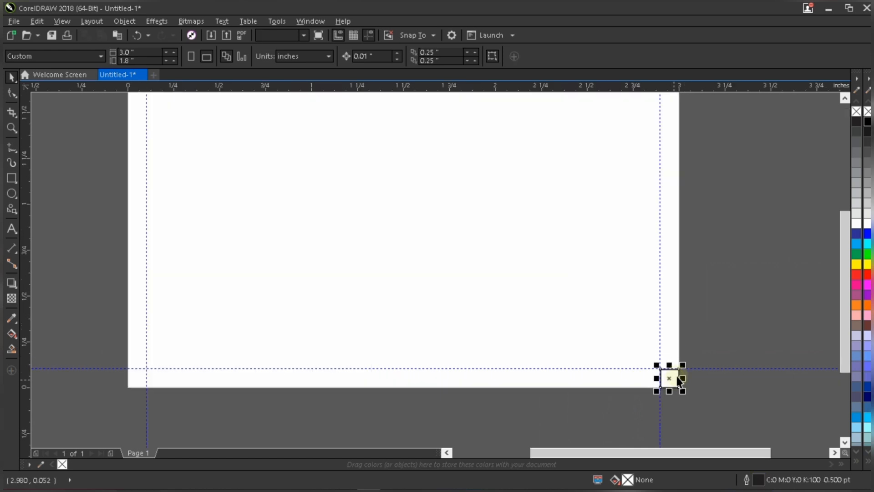
shift+click(606, 335)
scroll(604, 362, down, 1)
scroll(622, 289, down, 1)
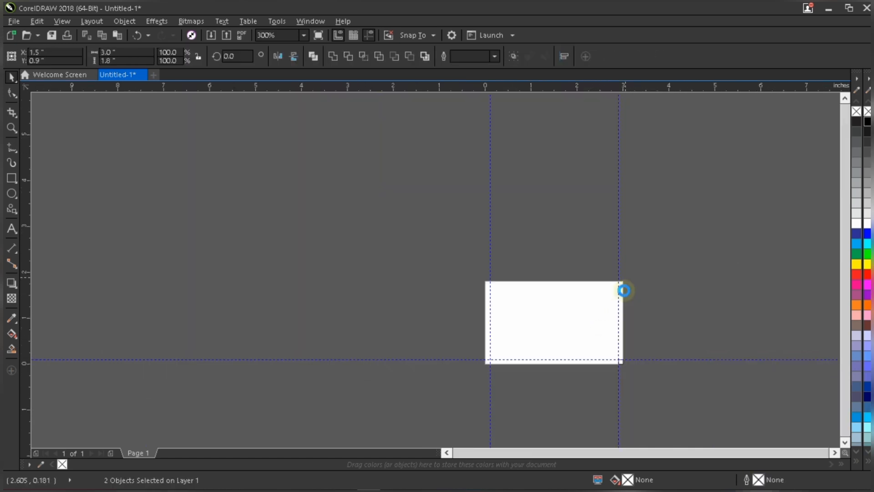
scroll(602, 290, up, 3)
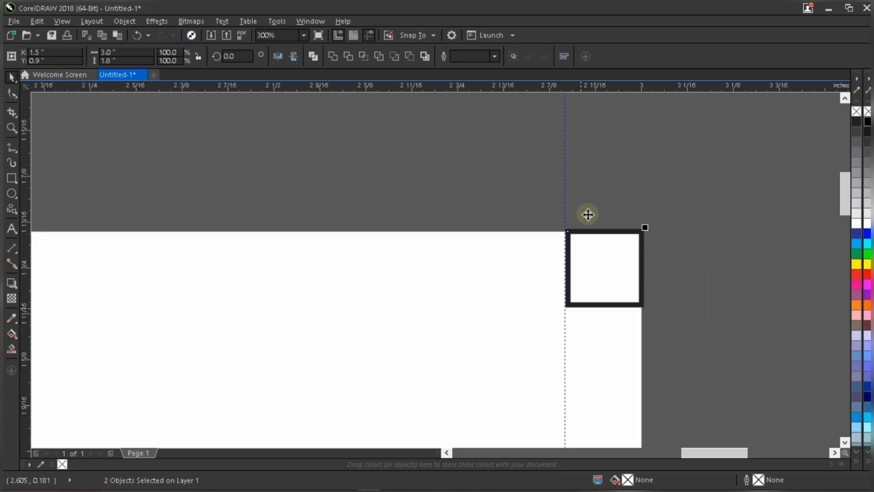
scroll(591, 126, up, 2)
scroll(558, 149, down, 1)
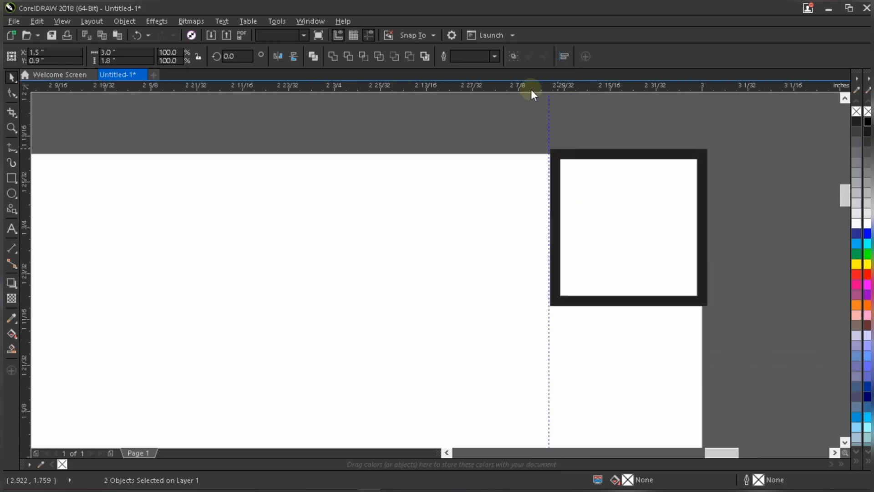
Add a horizontal guideline along the square's bottom edge, 0.1 inch below the page top.
click(530, 93)
drag(546, 223, 548, 226)
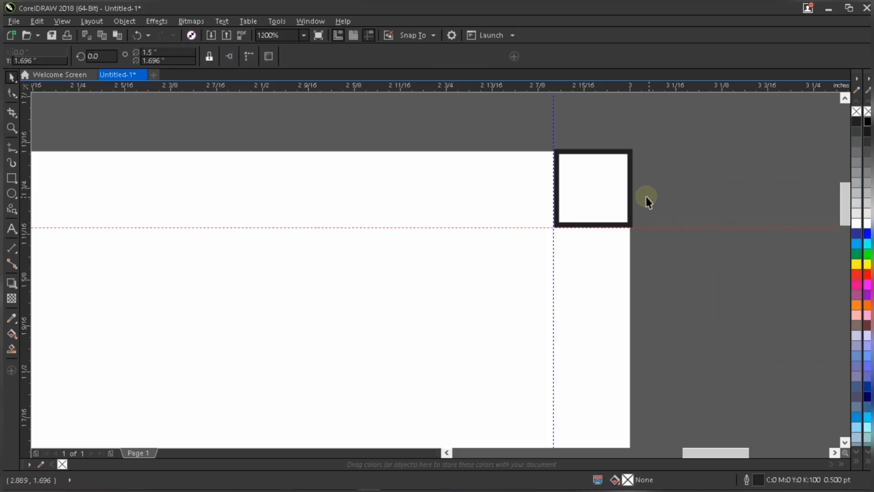
scroll(648, 197, down, 2)
scroll(637, 198, up, 1)
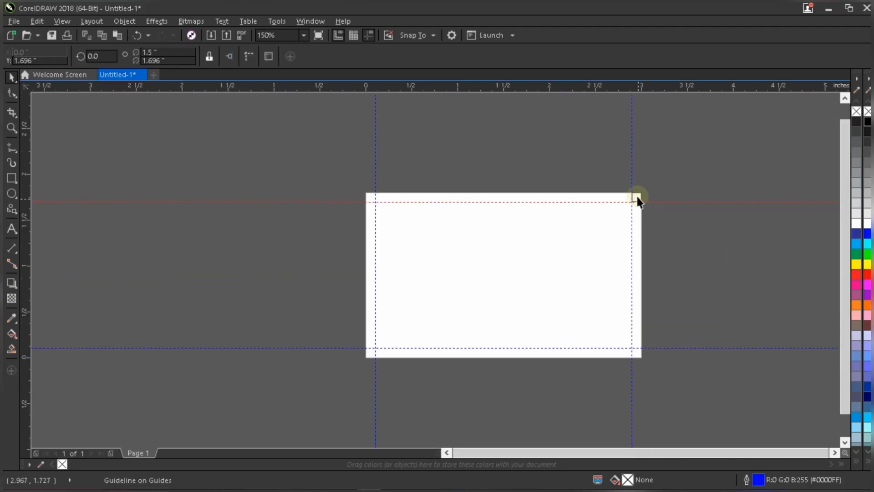
Select the square and page rectangle and align the square to the page's left edge, at the top-left corner.
click(527, 236)
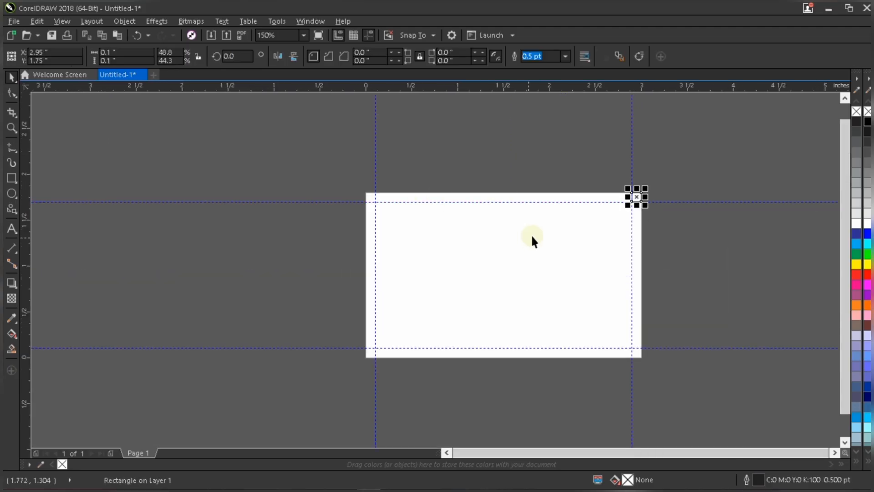
shift+click(532, 239)
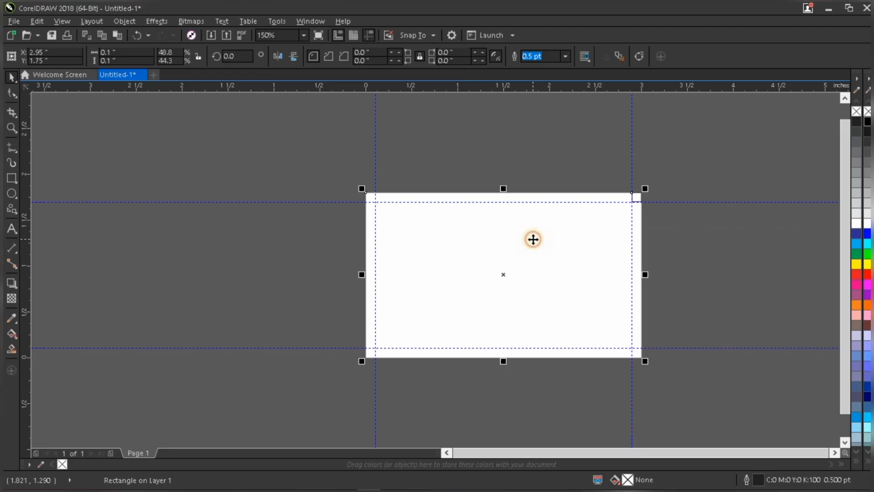
key(l)
scroll(365, 198, up, 1)
scroll(366, 203, up, 3)
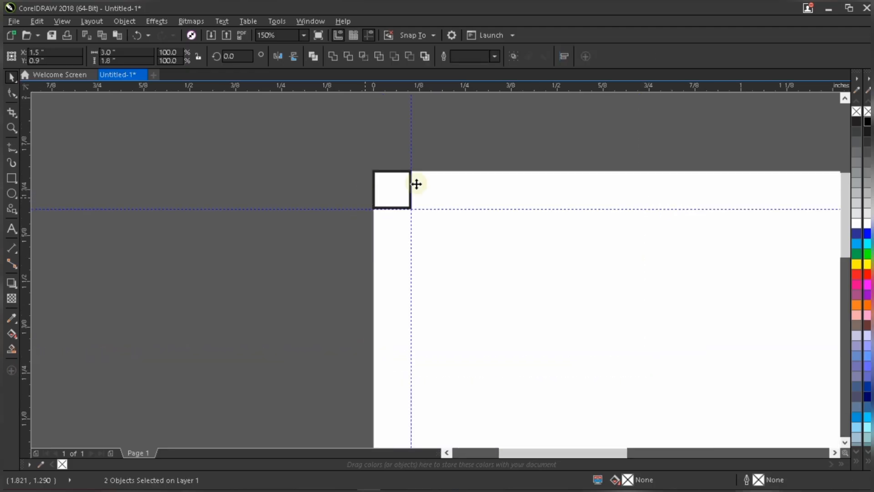
scroll(425, 179, down, 2)
Delete the helper square, leaving the 0.1-inch margin guidelines on all four sides.
key(F4)
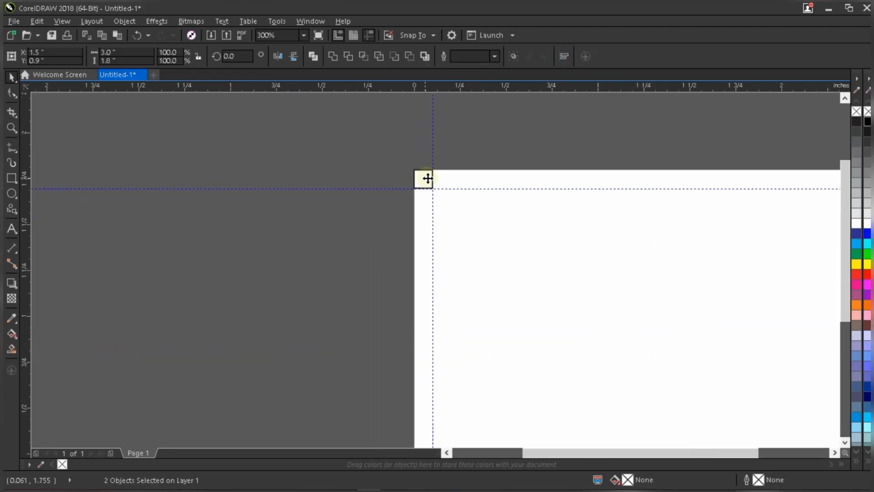
drag(122, 184, 228, 94)
key(Delete)
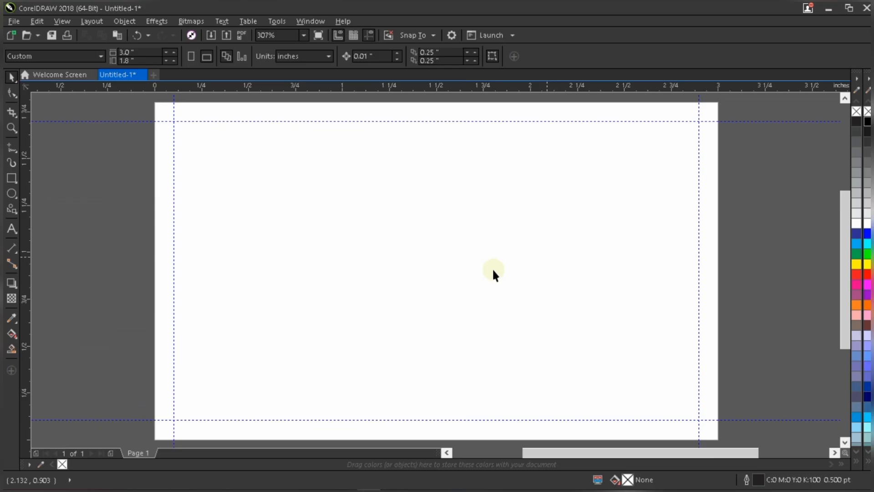
scroll(493, 267, down, 2)
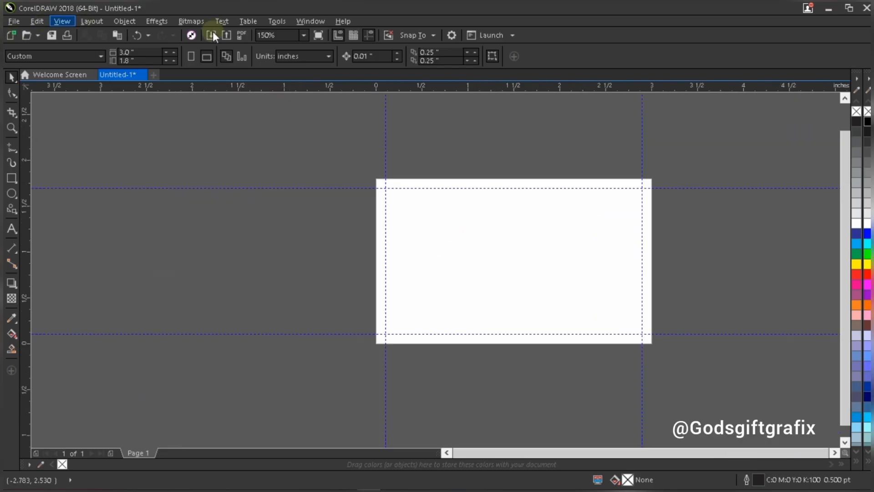
Import the Bg image from the Wed Pix folder and place it beside the page, about 0.57 × 0.87 inch.
click(14, 22)
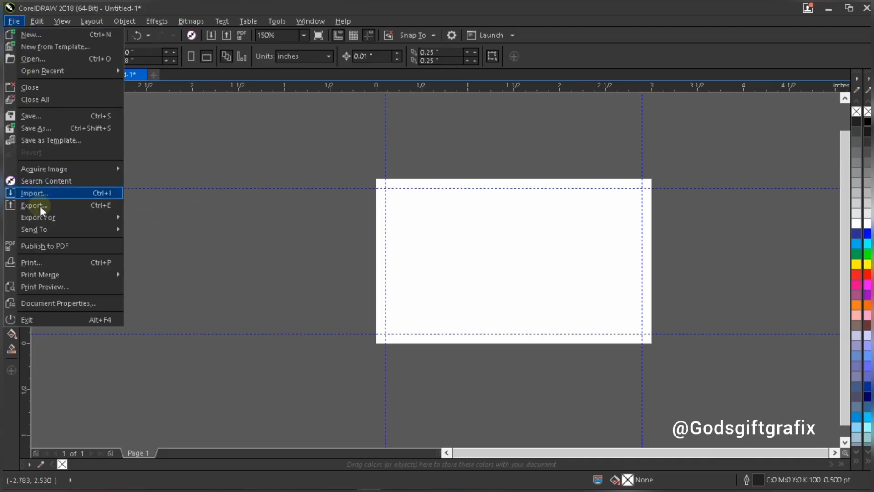
click(109, 195)
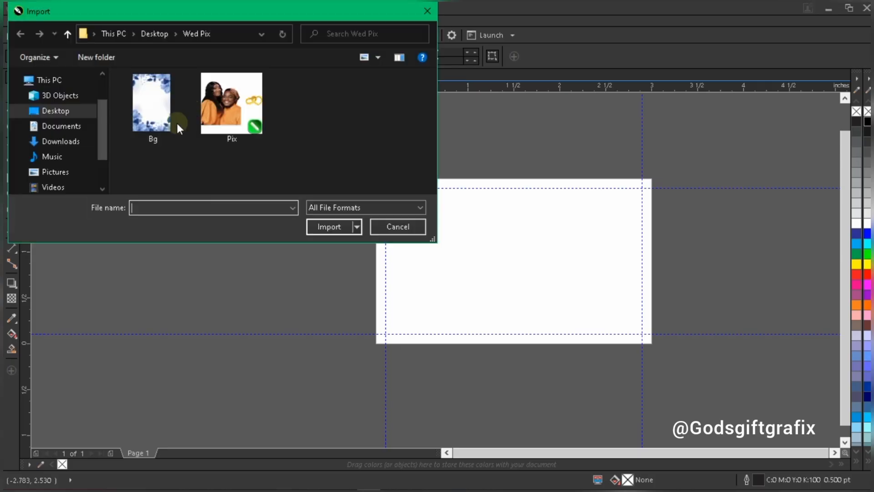
click(155, 100)
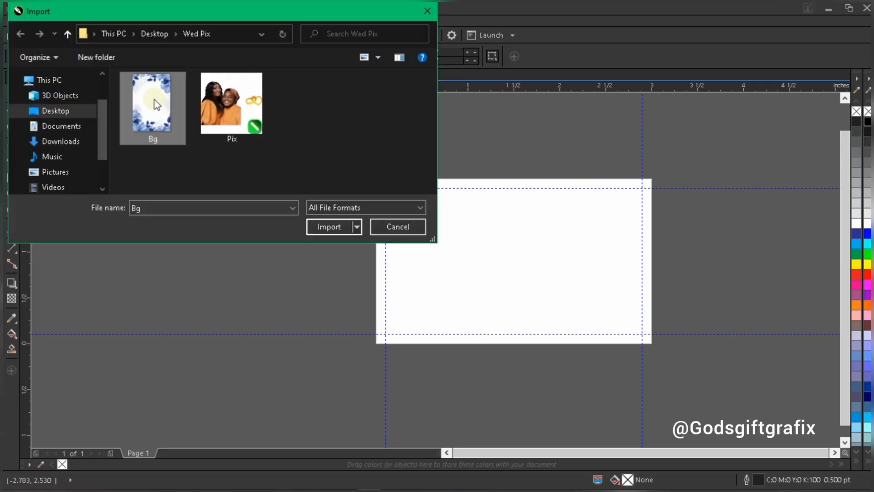
click(331, 225)
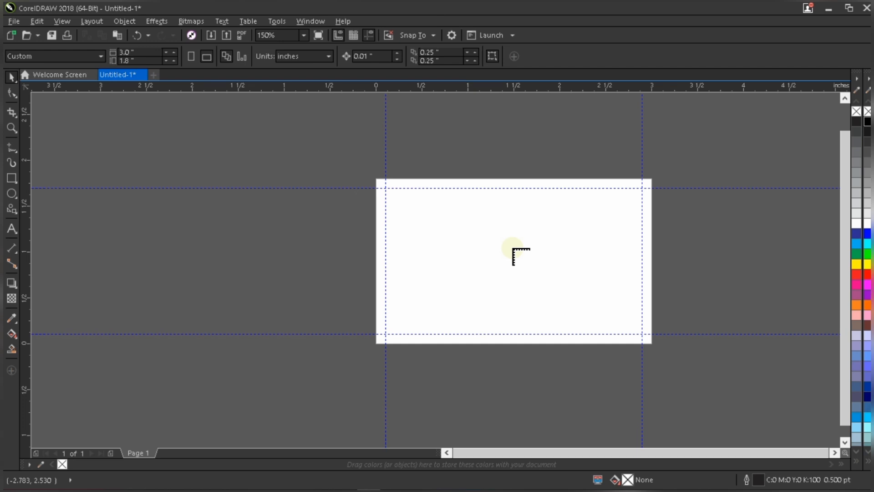
drag(284, 223, 382, 305)
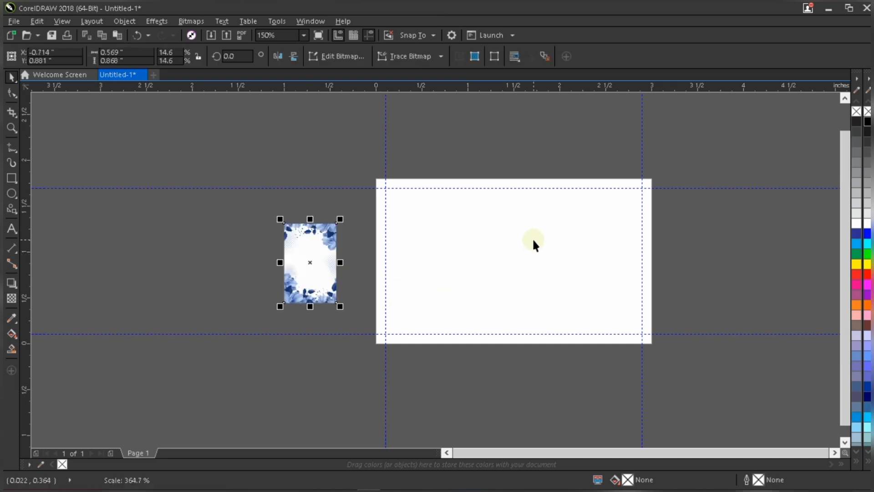
Enlarge the Bg image to about 1.22 × 1.86 inches and move it onto the page's right half.
scroll(531, 237, up, 1)
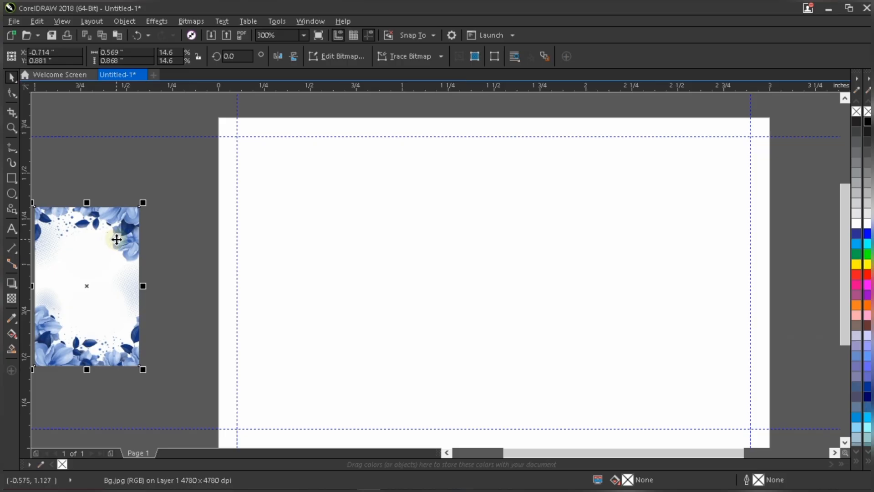
scroll(117, 239, down, 1)
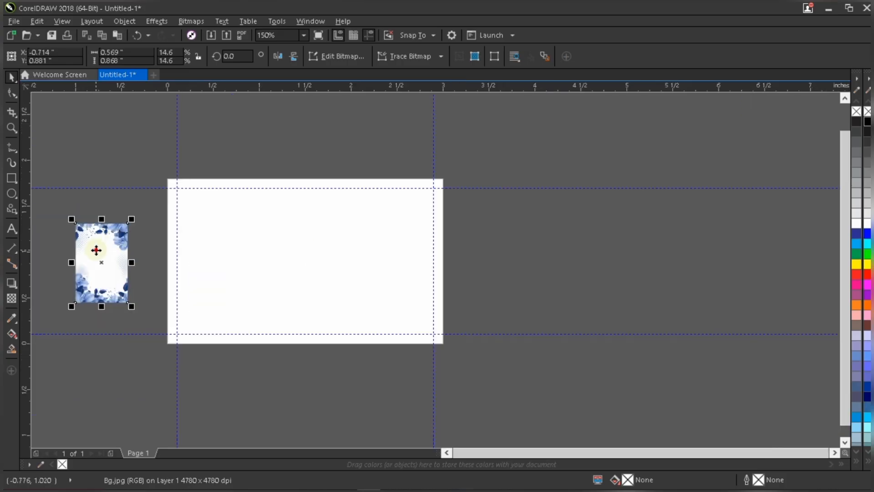
drag(96, 250, 516, 262)
drag(552, 233, 396, 242)
scroll(326, 239, up, 1)
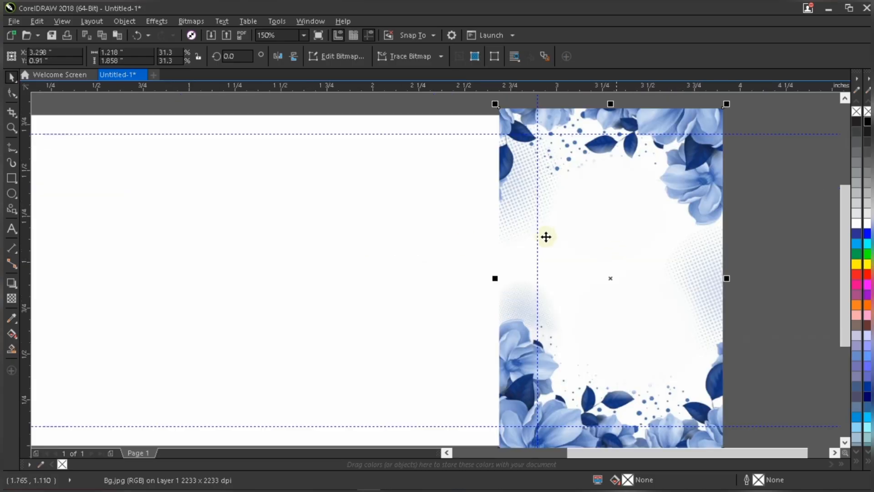
scroll(546, 236, down, 1)
drag(577, 227, 475, 229)
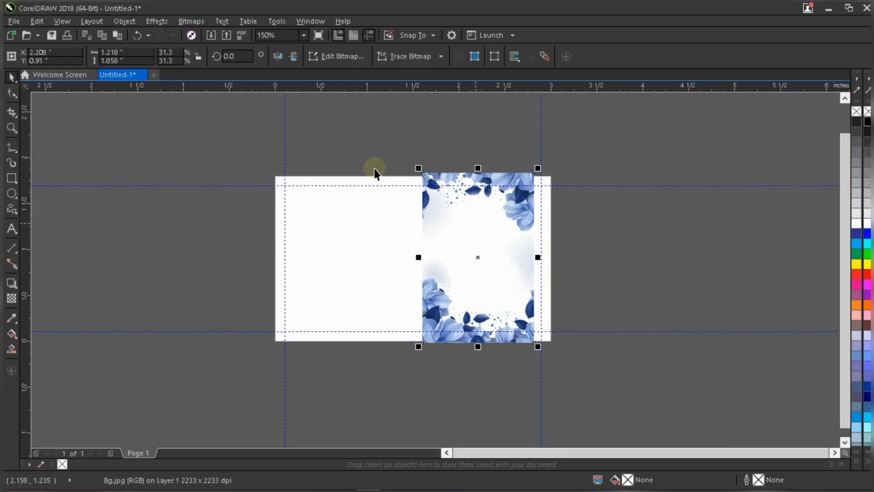
Convert the image to a 400 dpi bitmap with RGB Color (24-bit) mode.
click(193, 21)
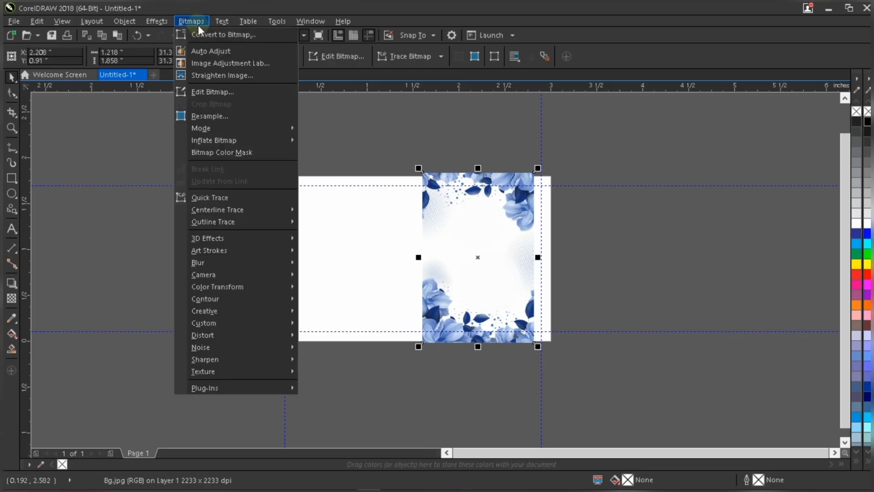
click(209, 35)
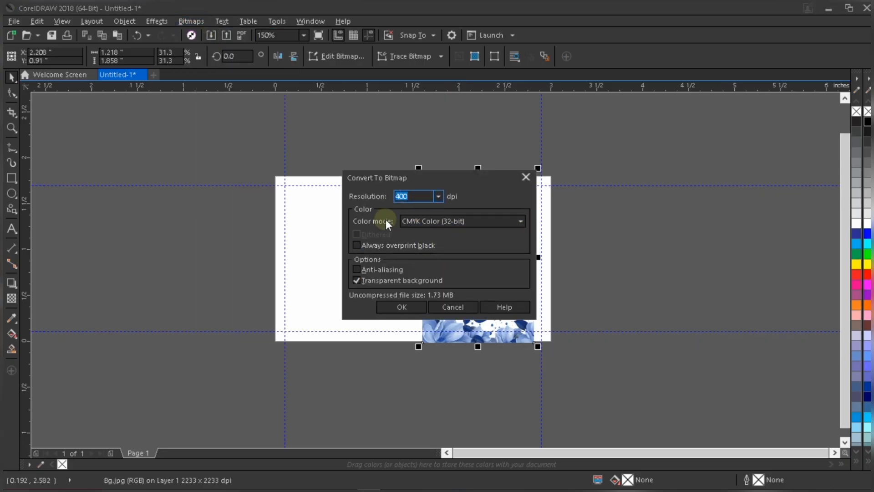
click(433, 220)
click(424, 264)
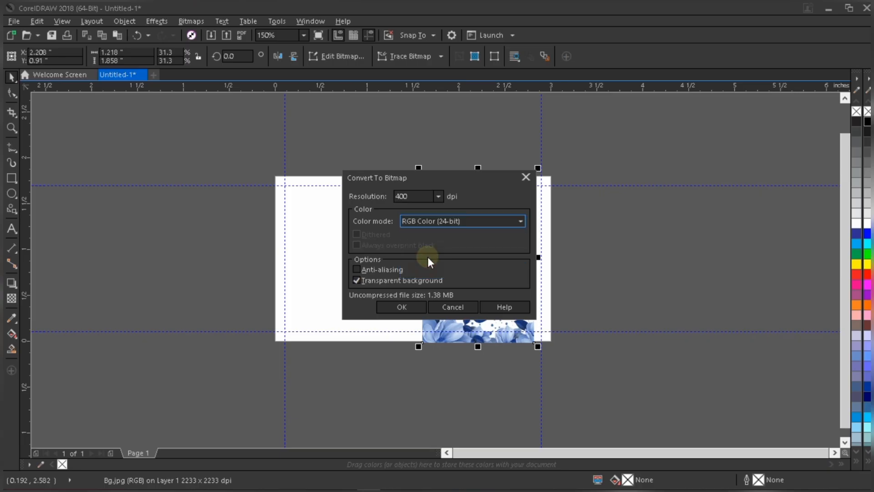
click(398, 306)
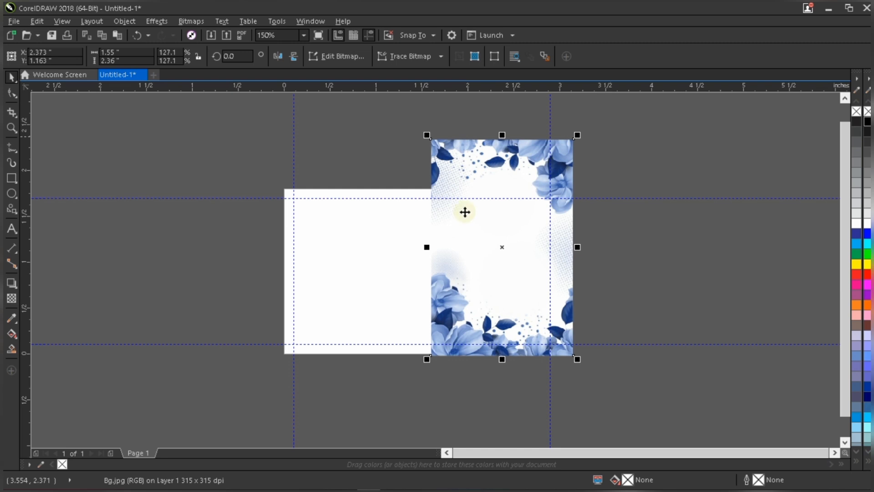
Reposition the converted bitmap so it overlaps the page's right edge.
scroll(483, 150, up, 2)
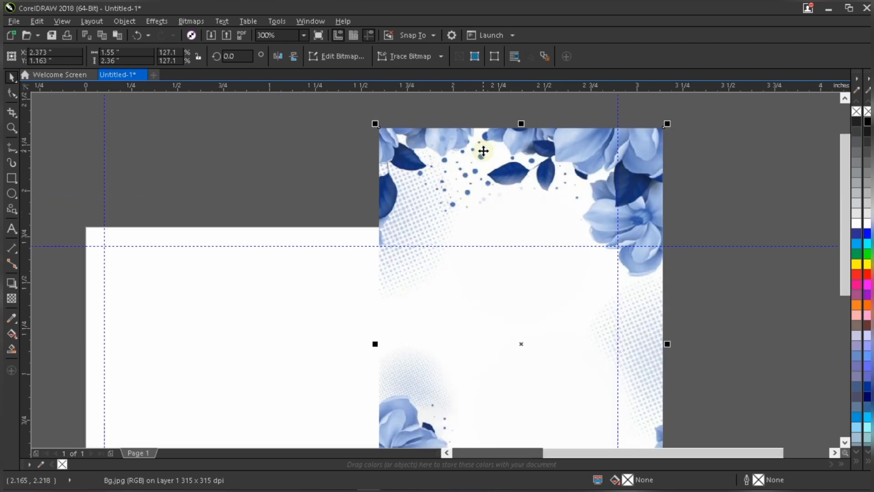
scroll(482, 150, down, 2)
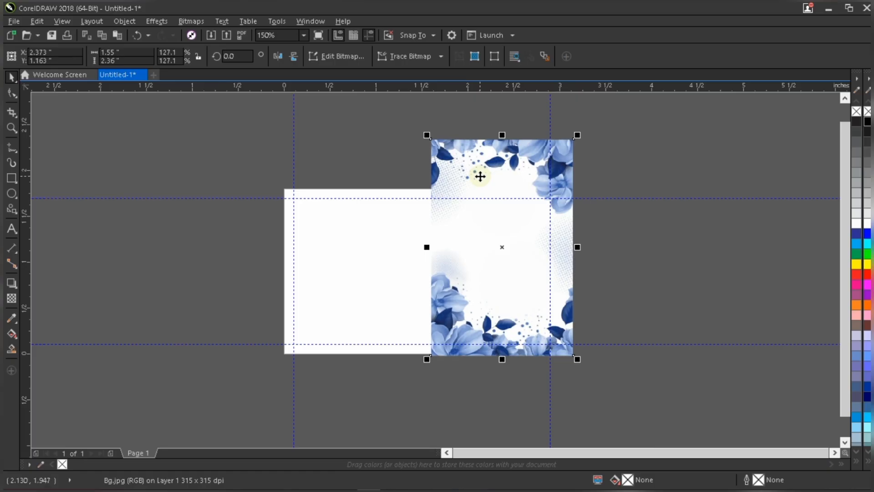
scroll(478, 163, up, 2)
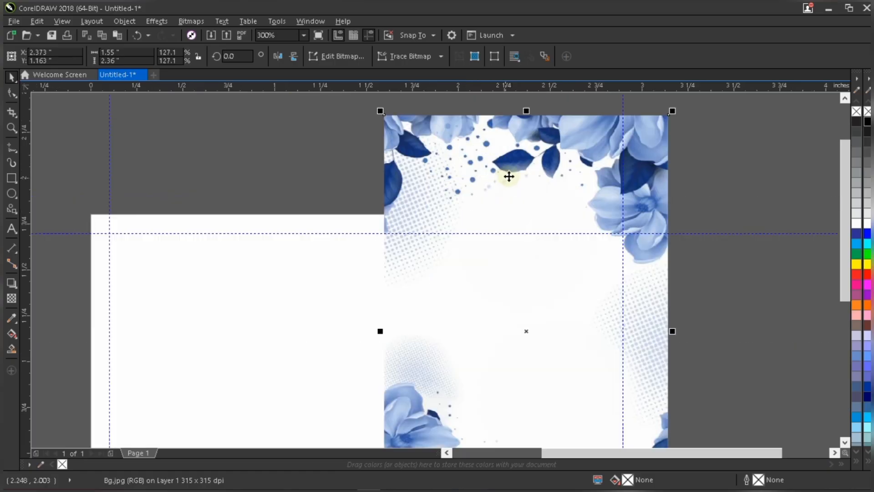
scroll(509, 176, down, 2)
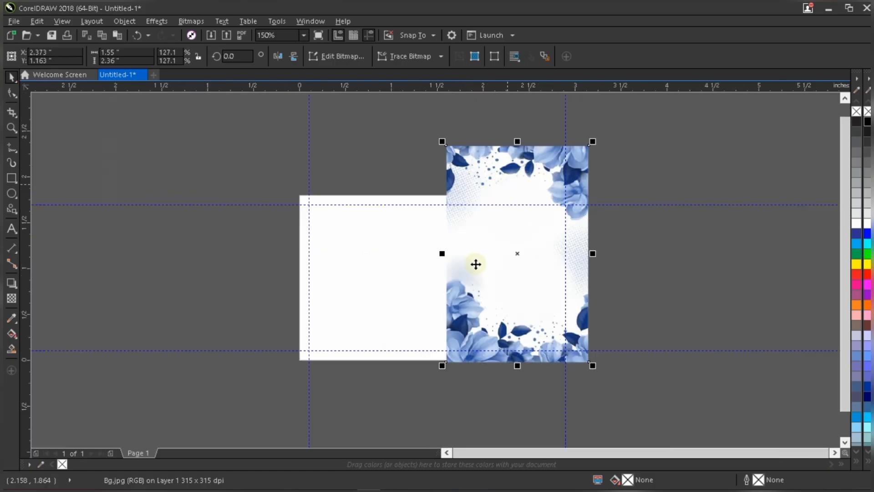
drag(498, 286, 486, 275)
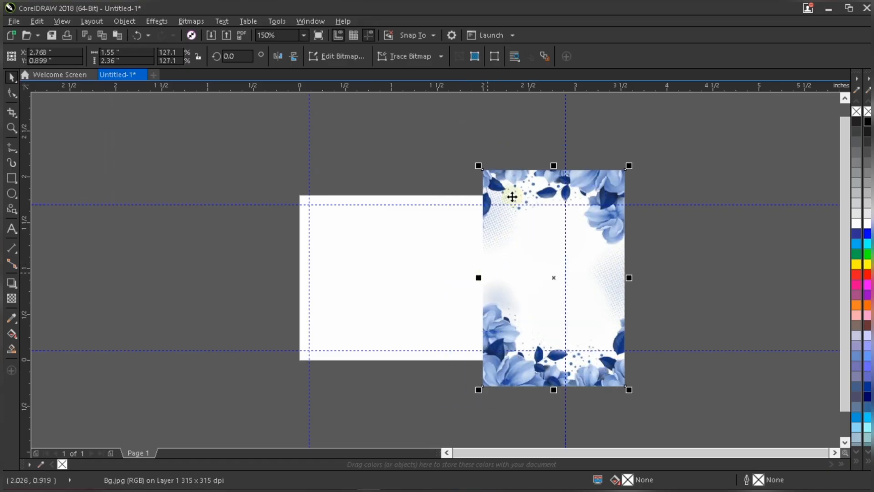
Rotate the background bitmap 90 degrees.
scroll(513, 180, up, 2)
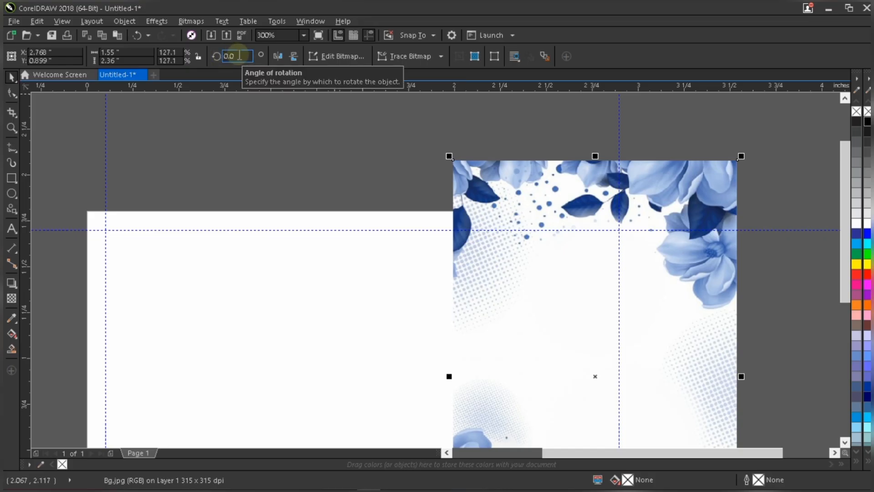
drag(237, 55, 216, 56)
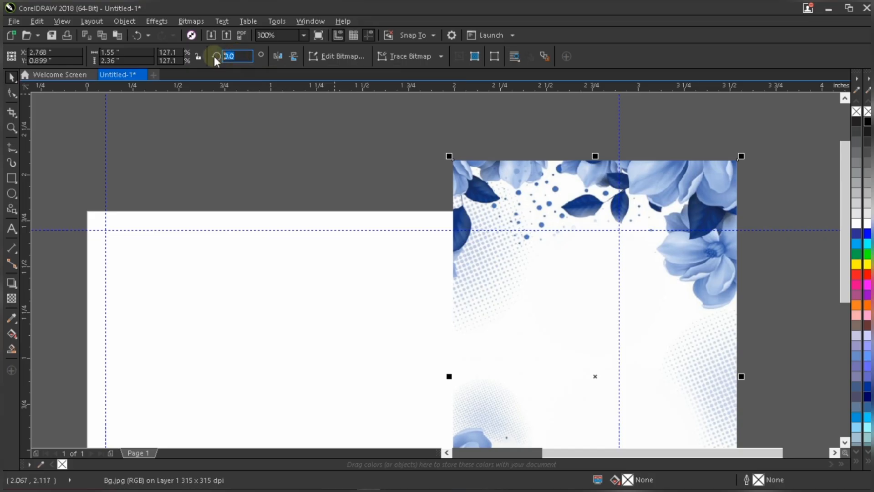
text(90)
key(Return)
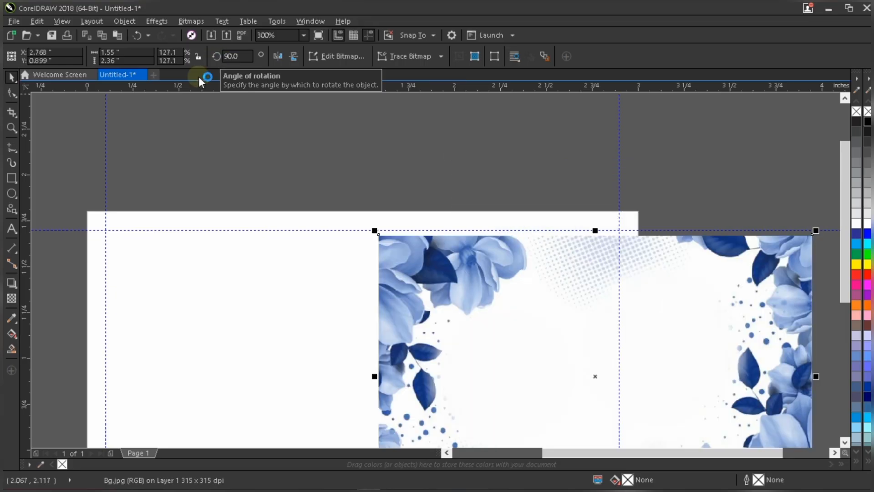
PowerClip the rotated bitmap inside the page background rectangle.
scroll(463, 115, down, 1)
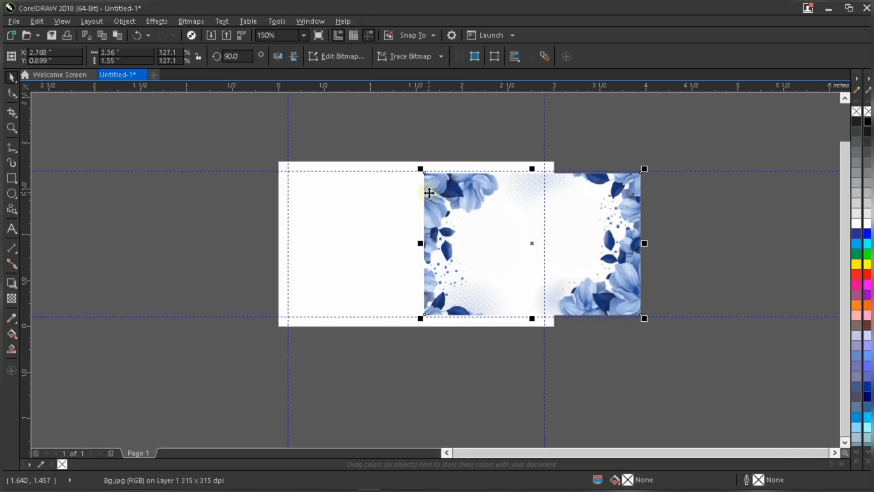
scroll(429, 193, up, 1)
right_click(452, 179)
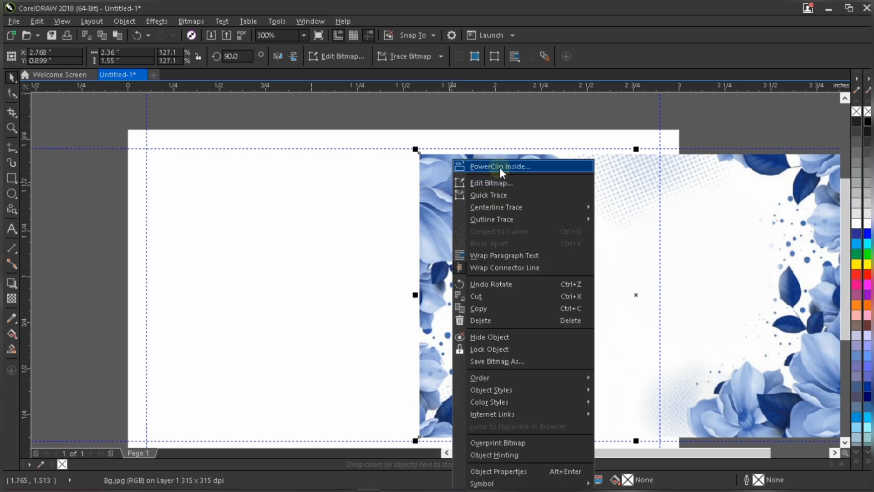
click(500, 168)
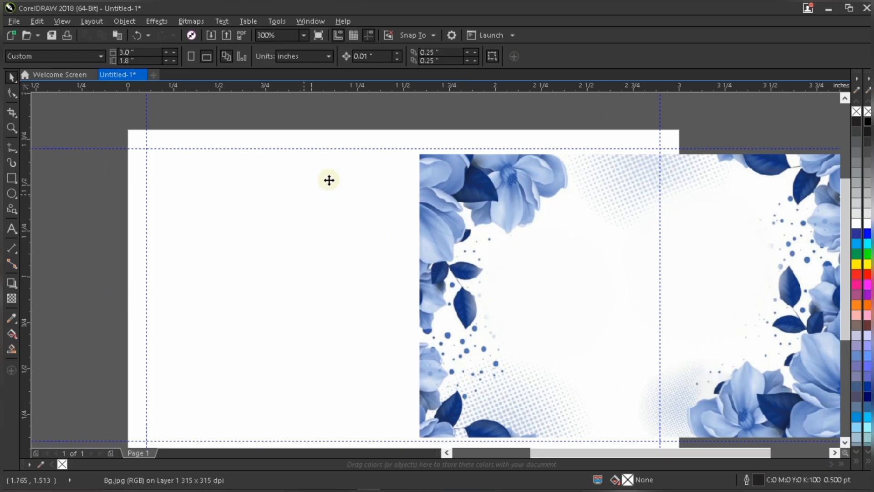
click(333, 179)
scroll(333, 177, down, 2)
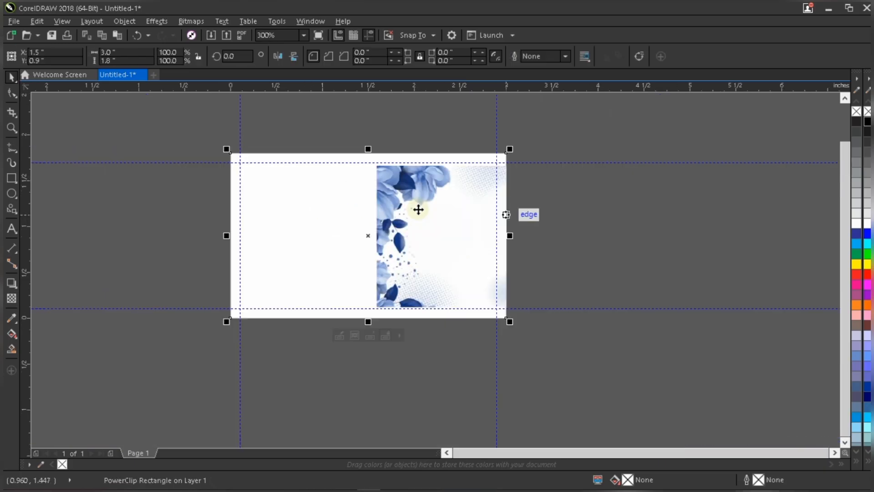
Edit the PowerClip contents, centre the bitmap on the page and enlarge it to fill the card, then finish editing.
key(Escape)
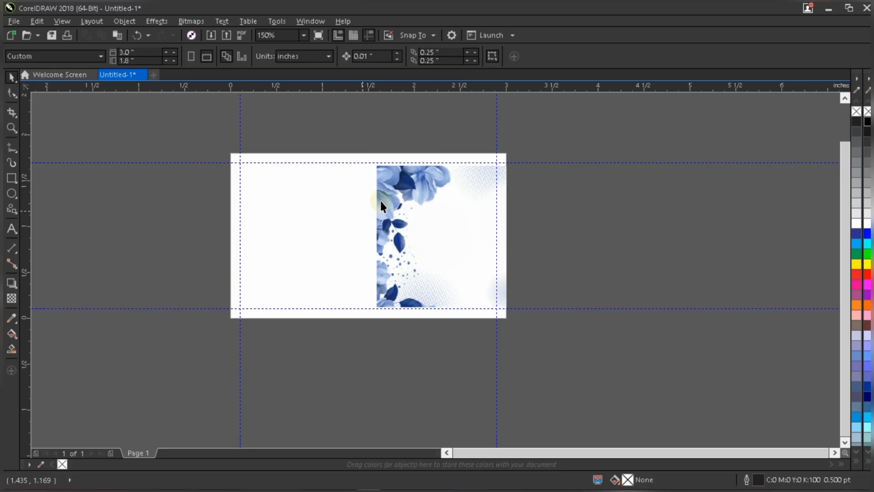
scroll(384, 205, up, 2)
click(443, 193)
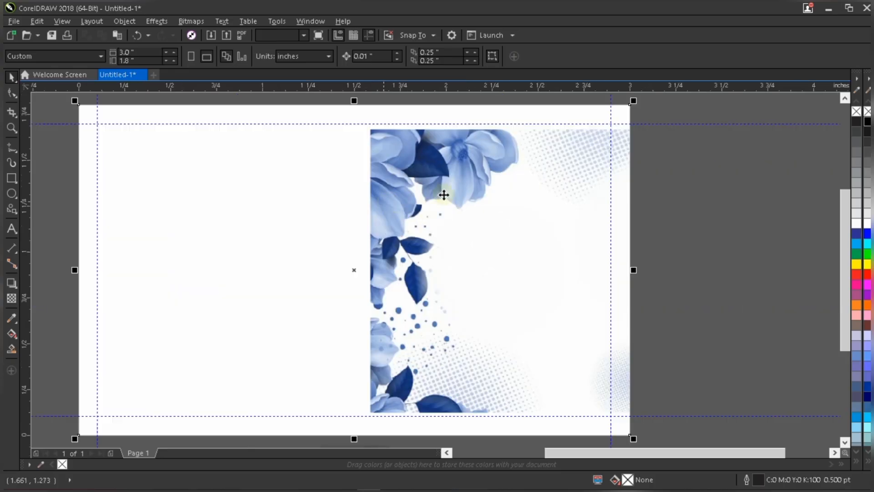
right_click(445, 173)
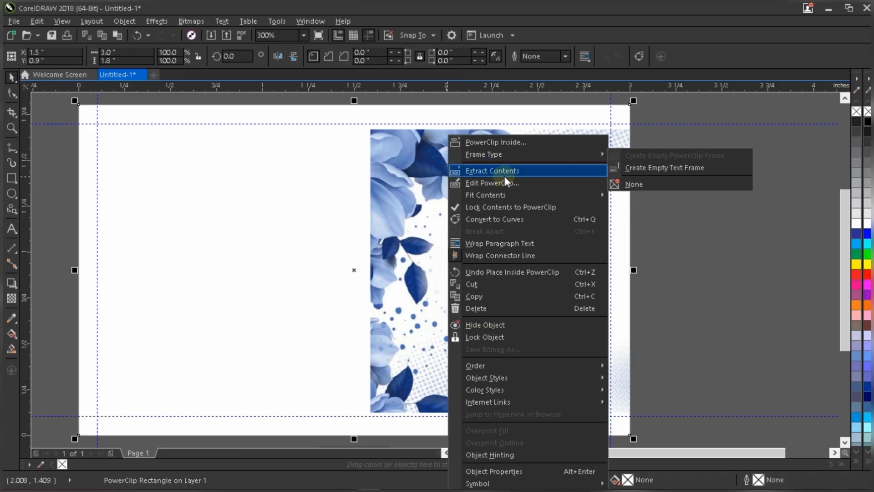
click(531, 182)
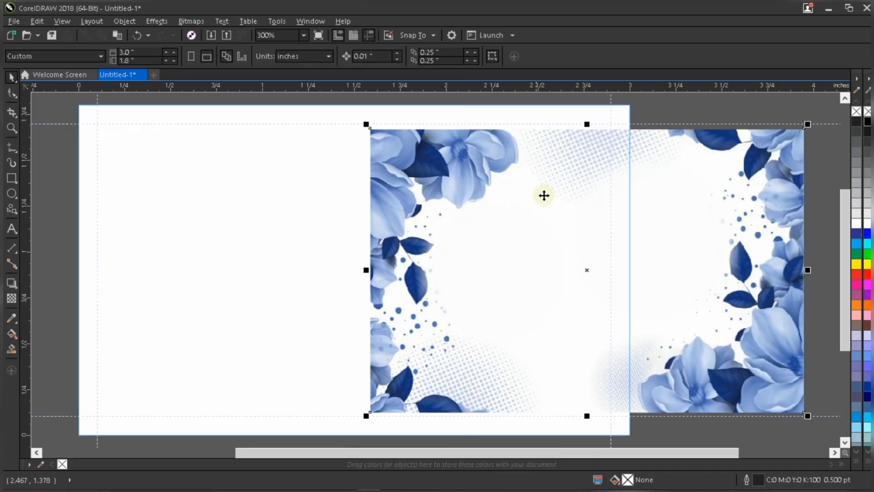
scroll(544, 195, down, 2)
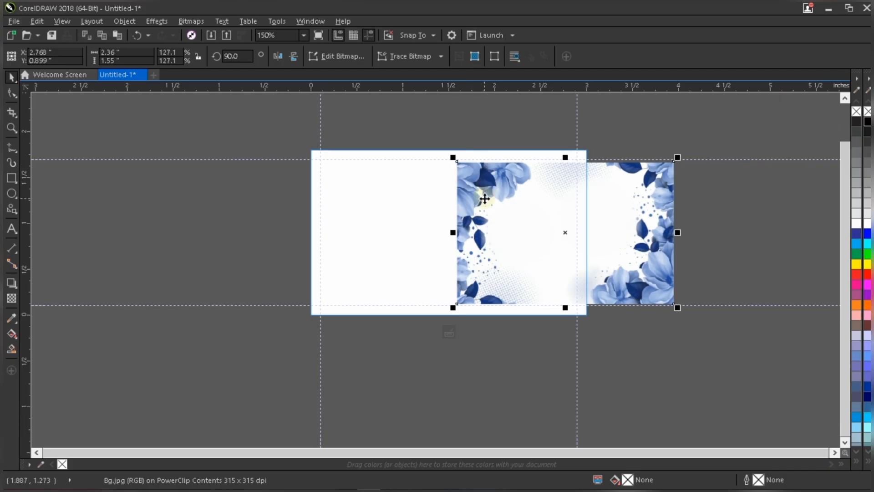
key(p)
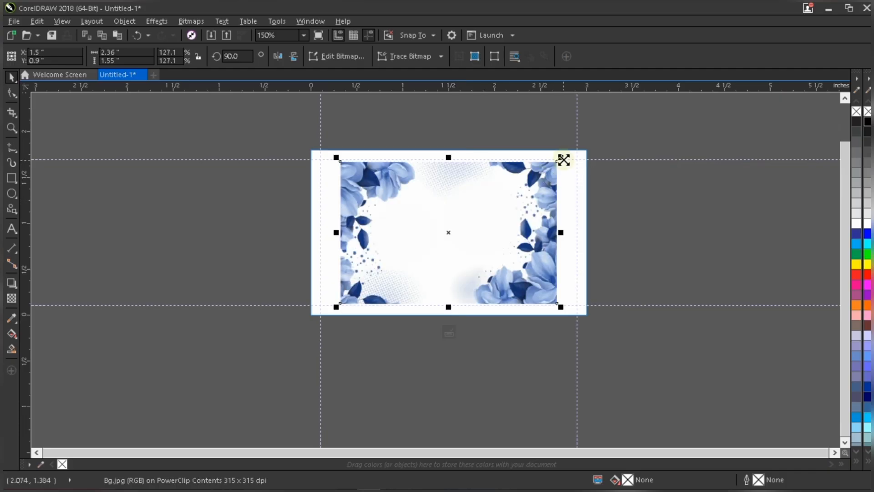
drag(617, 118, 613, 120)
ctrl+click(677, 239)
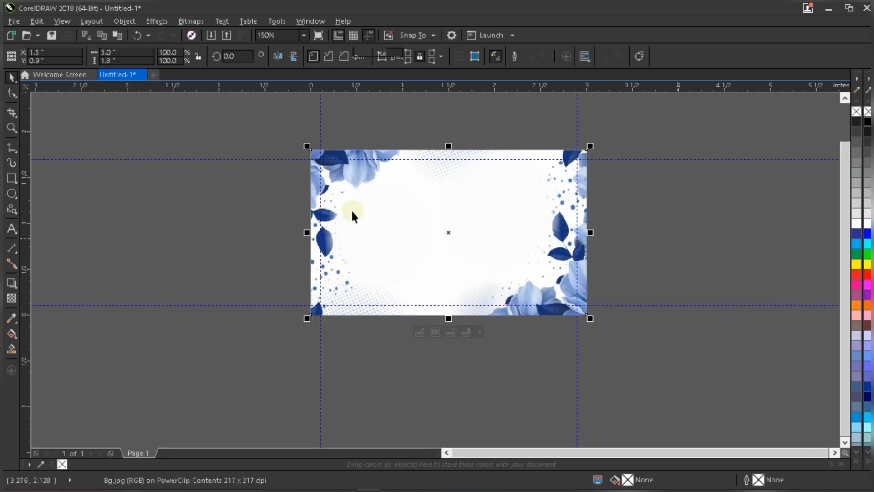
Import the Pix image from the Wed Pix folder and place it beside the page, about 0.70 × 0.51 inch.
click(181, 134)
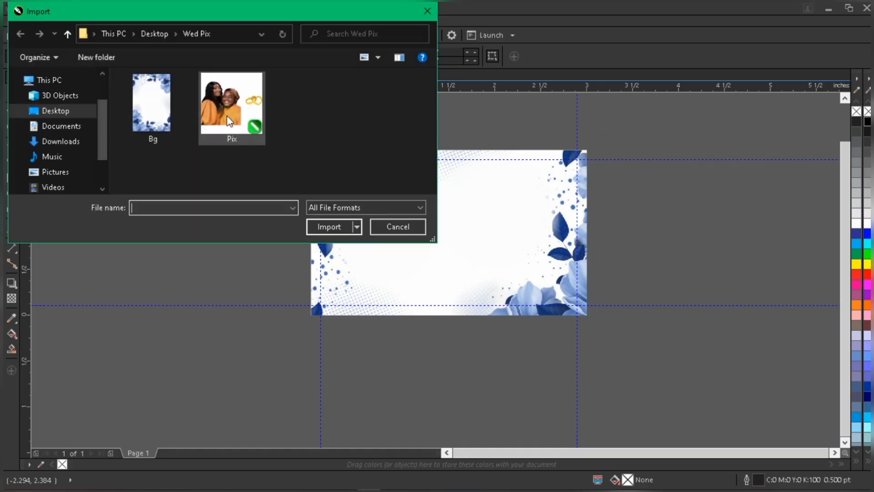
click(322, 252)
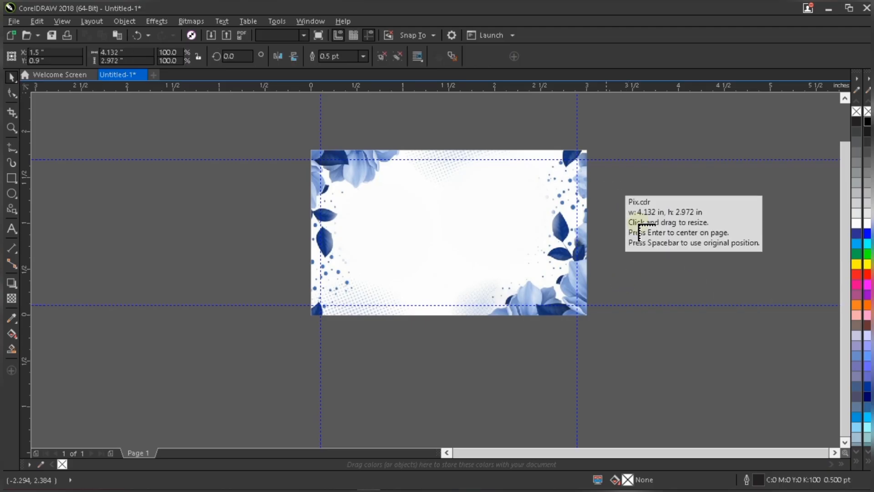
click(600, 183)
drag(643, 213, 677, 246)
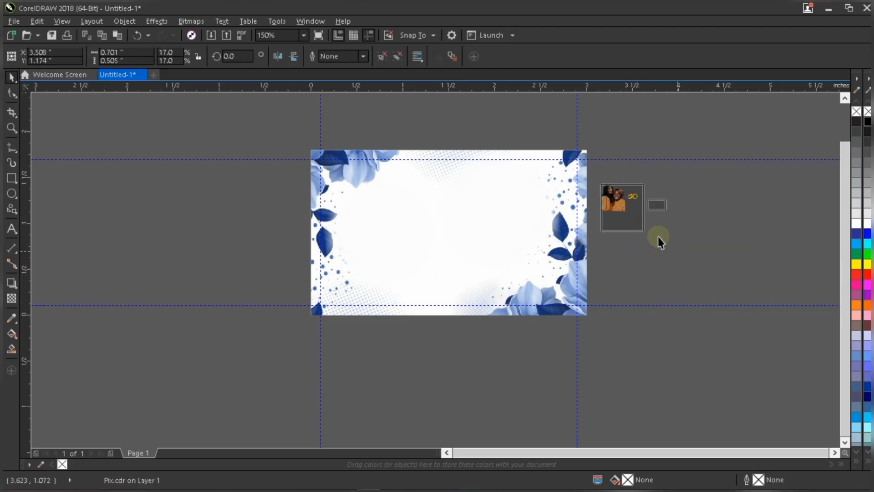
Ungroup the imported Pix artwork into separate couple photo and rings objects.
scroll(647, 209, up, 1)
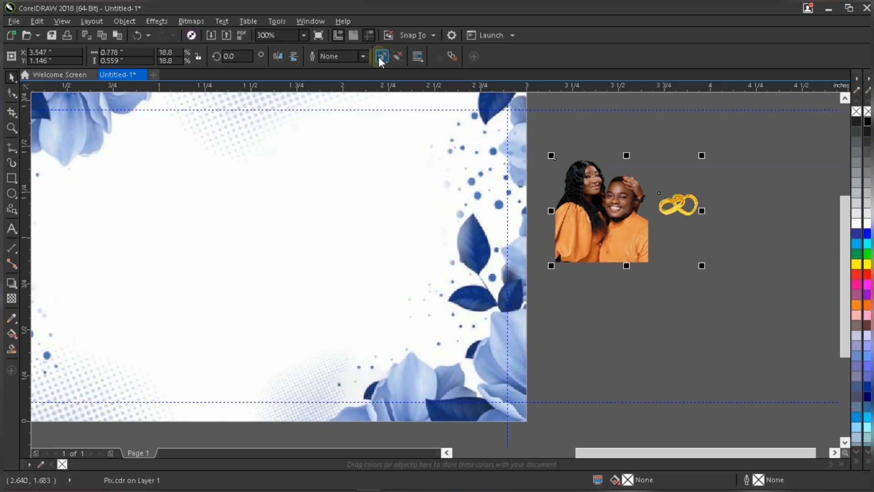
click(708, 245)
scroll(728, 296, down, 1)
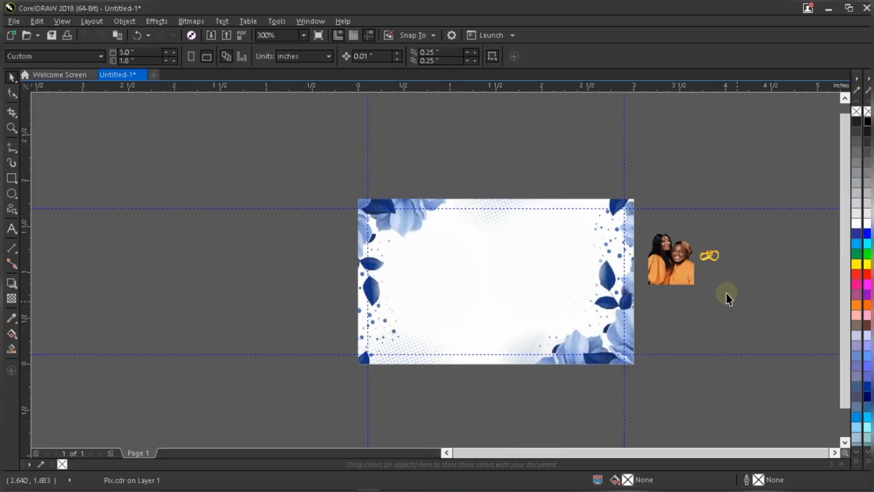
click(678, 277)
scroll(679, 277, up, 1)
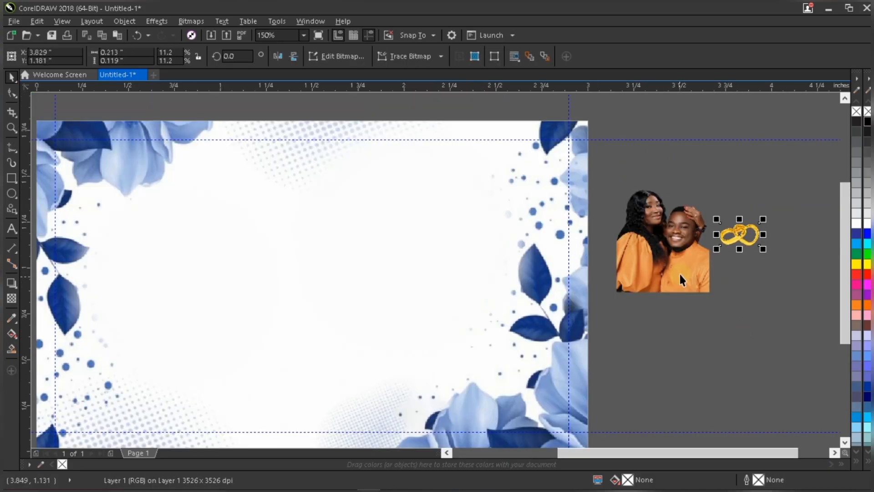
Enlarge the couple photo to about 0.96 × 1.06 inch.
click(679, 273)
scroll(679, 279, down, 1)
drag(695, 278, 733, 321)
Move the couple photo onto the right side of the card.
drag(674, 307, 644, 345)
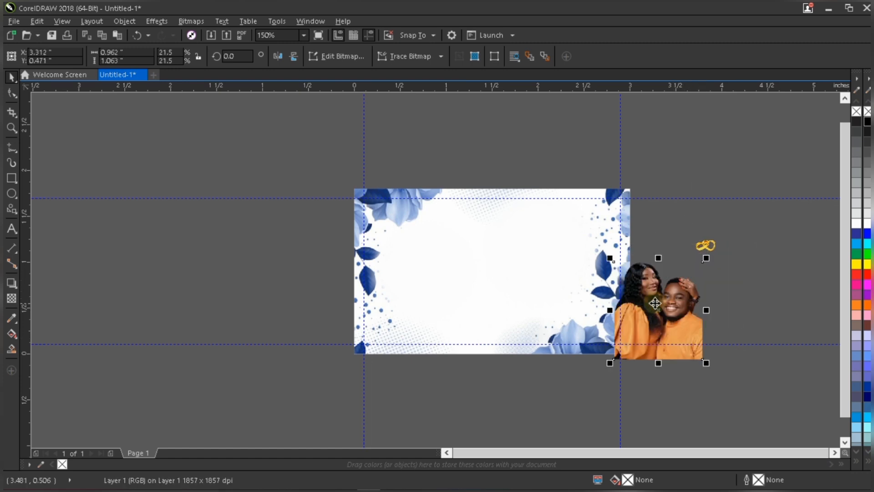
key(ctrl+z)
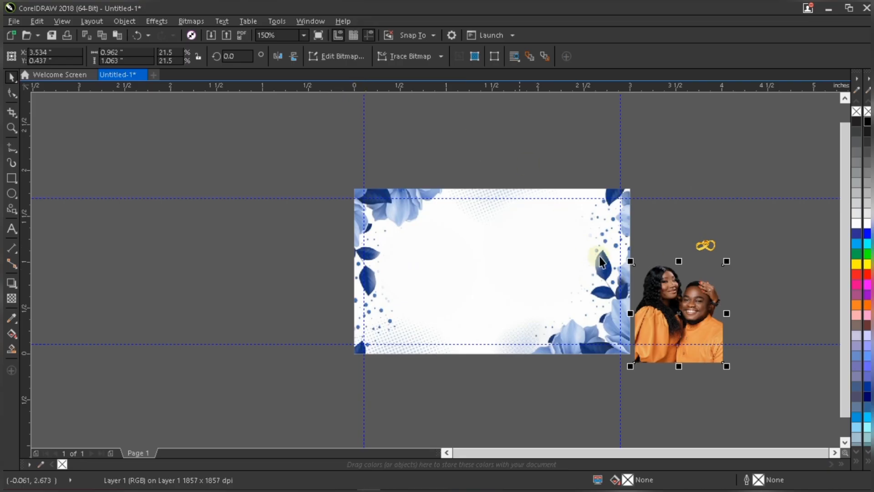
drag(668, 275, 541, 245)
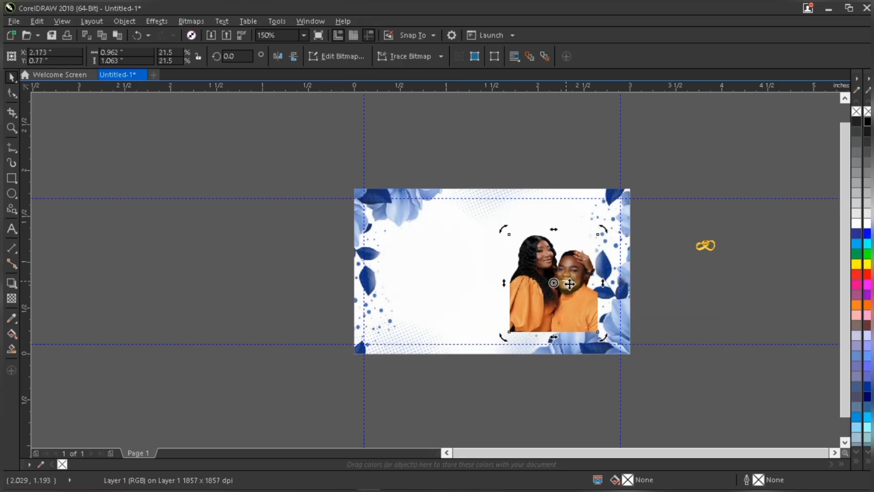
Convert the couple photo to a 400 dpi RGB Color (24-bit) bitmap with transparent background.
scroll(565, 275, up, 2)
key(alt+b)
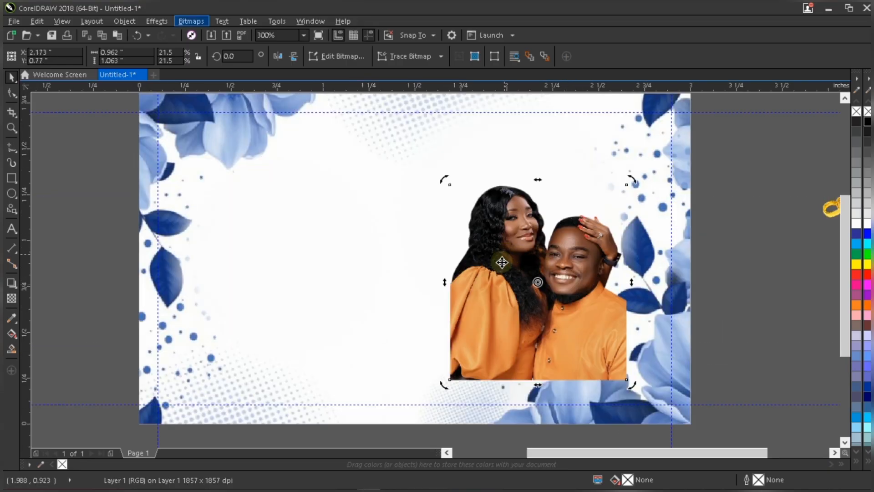
key(Escape)
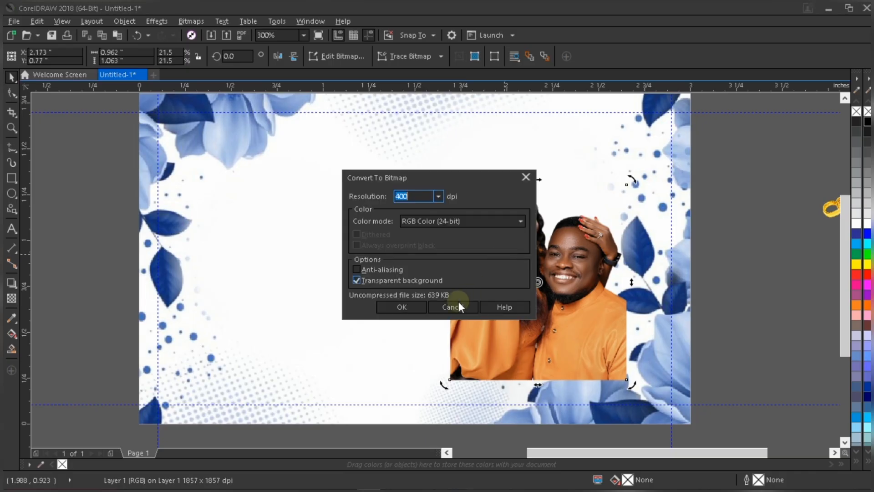
click(403, 306)
Move the converted photo back beside the page's right edge.
scroll(548, 278, down, 2)
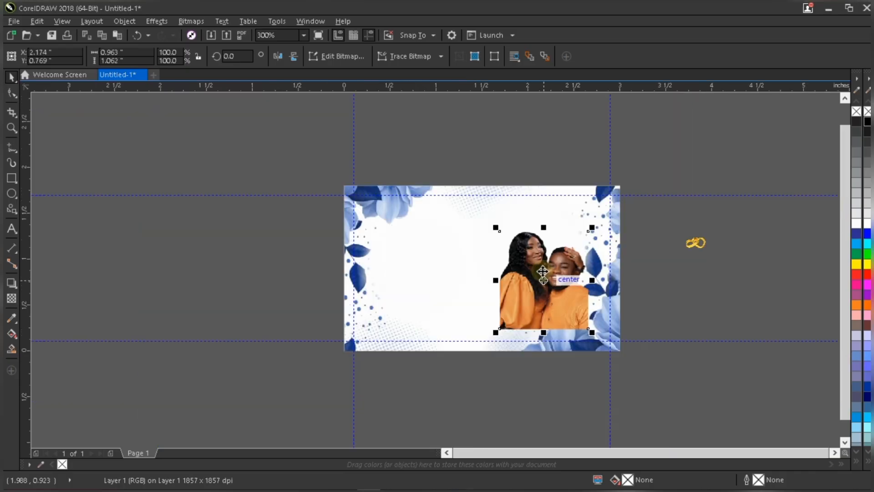
drag(549, 277, 673, 283)
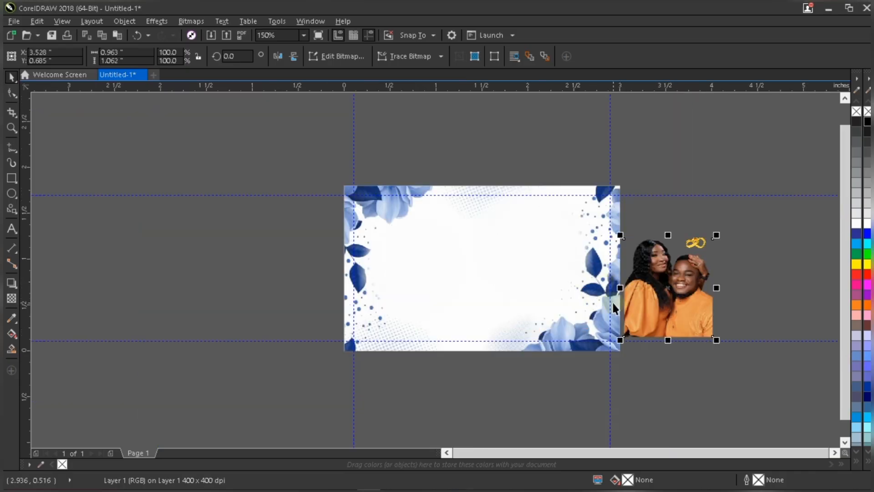
scroll(610, 303, up, 2)
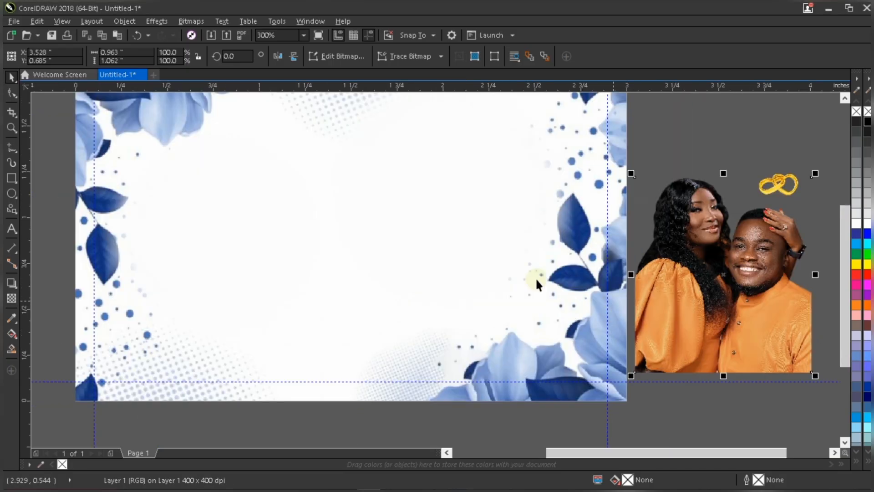
Draw a heart about 1.49 × 1.49 inches with the Basic Shapes tool and centre it on the card.
click(17, 216)
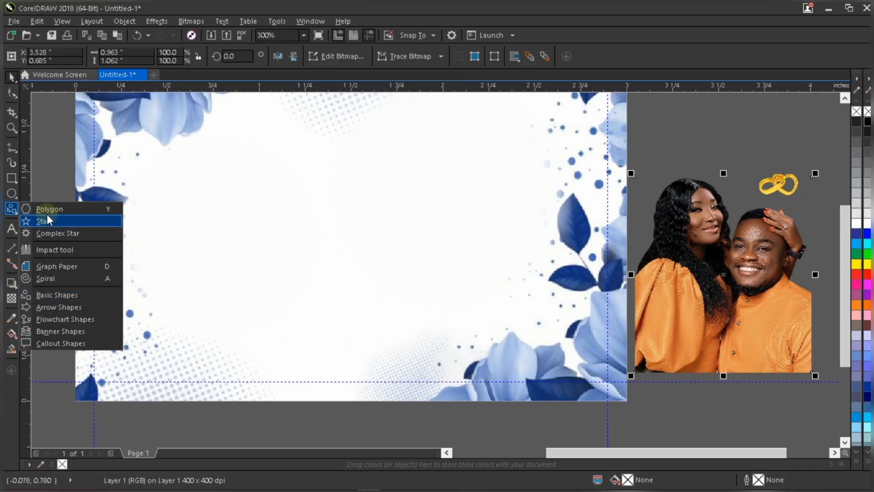
click(94, 294)
click(251, 244)
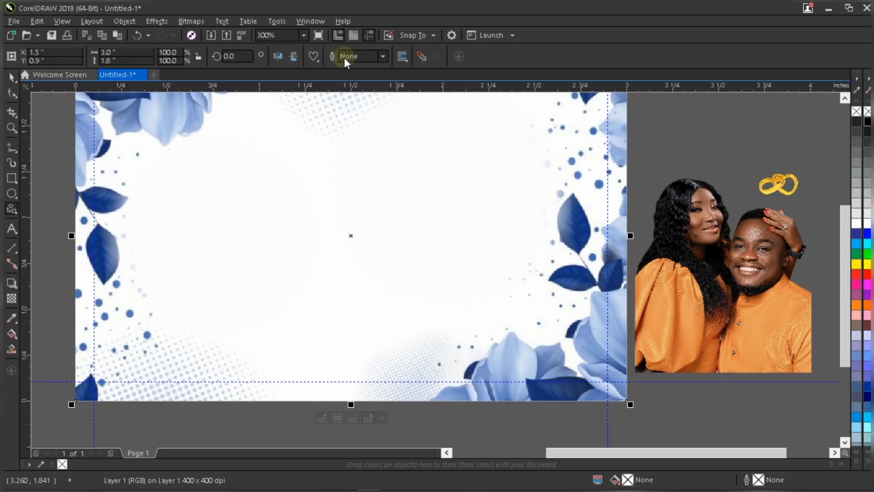
click(318, 61)
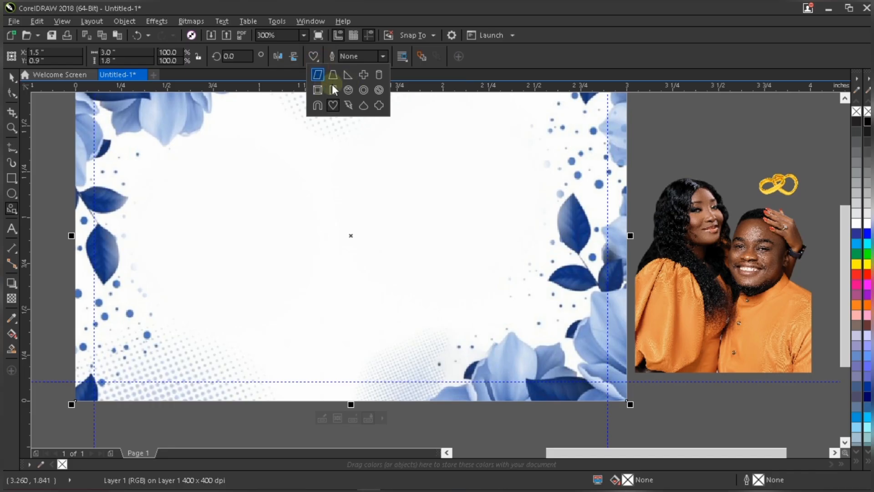
click(281, 176)
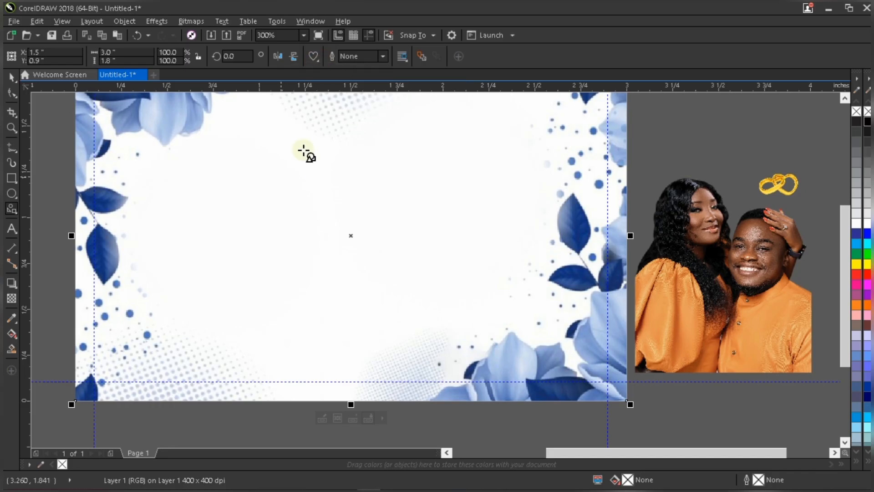
drag(253, 123, 499, 386)
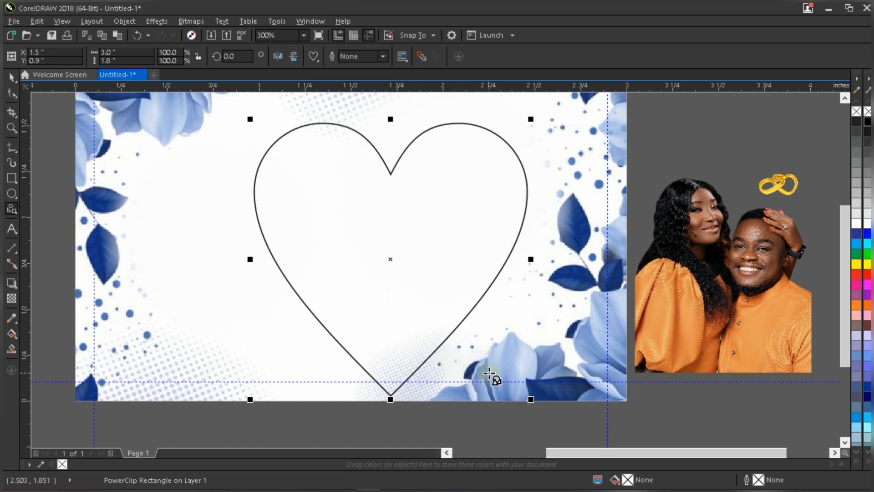
scroll(492, 375, down, 2)
key(space)
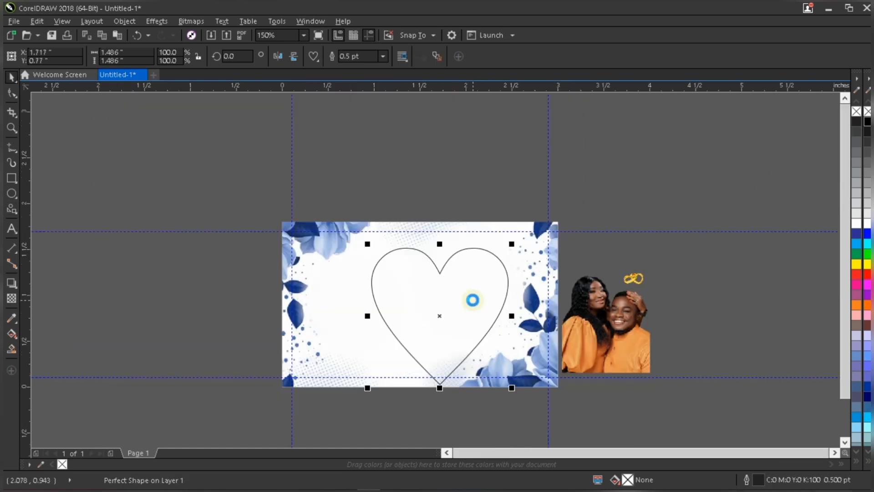
drag(472, 299, 455, 286)
scroll(445, 269, up, 2)
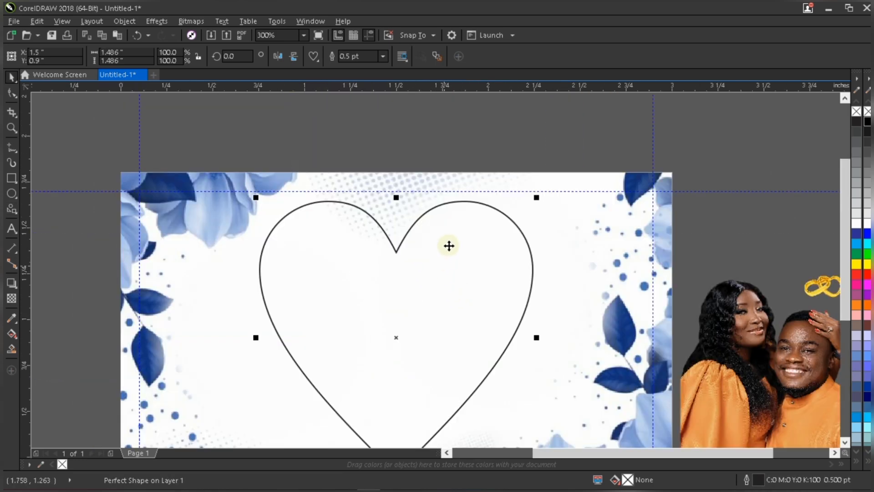
Enlarge the heart slightly from its corner to about 1.53 × 1.53 inches.
scroll(458, 227, down, 1)
scroll(465, 226, up, 1)
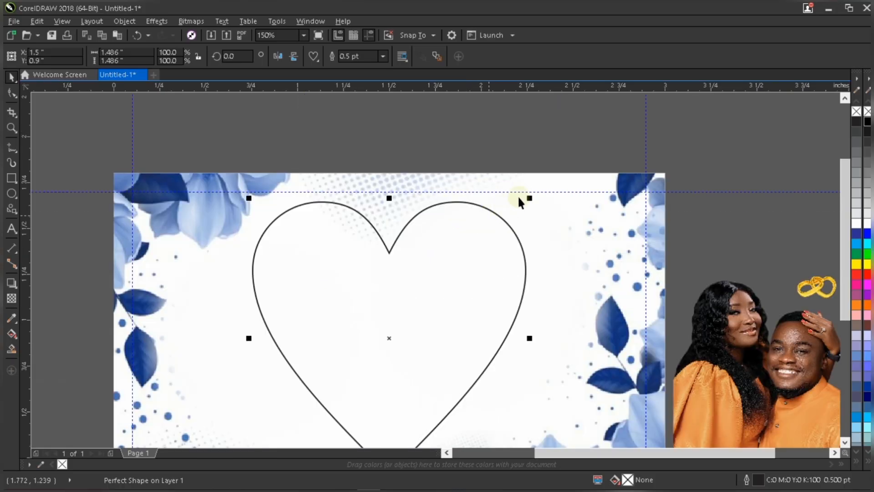
drag(532, 200, 534, 190)
scroll(505, 193, down, 2)
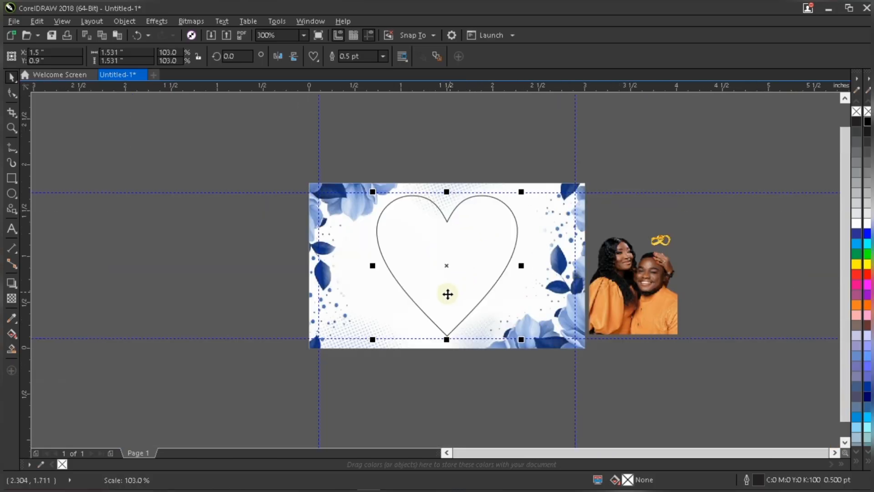
scroll(461, 268, up, 1)
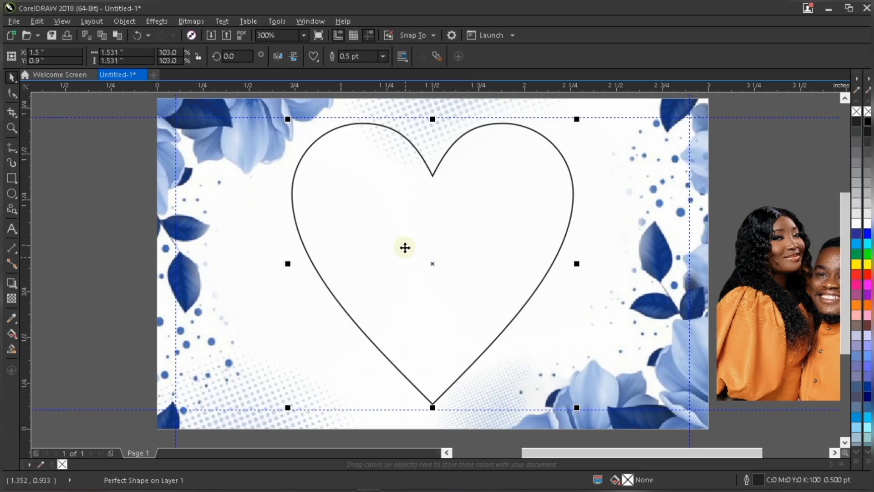
Convert the heart shape to curves.
right_click(447, 201)
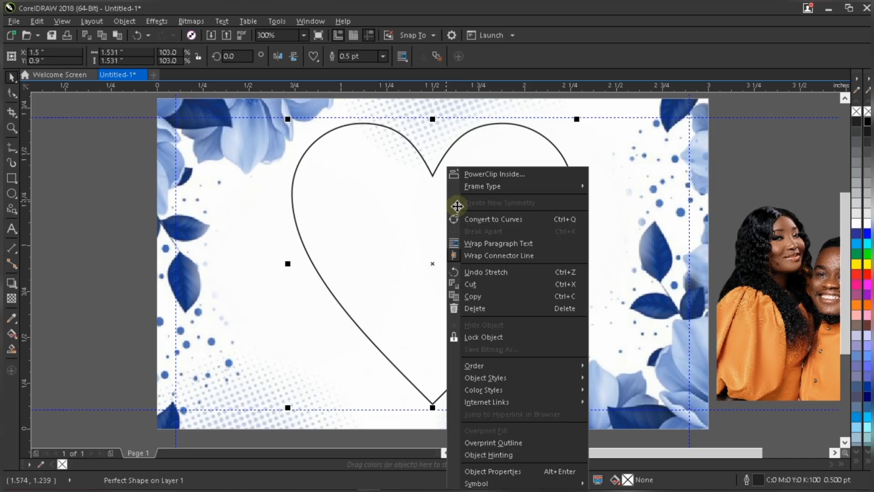
click(499, 220)
click(464, 223)
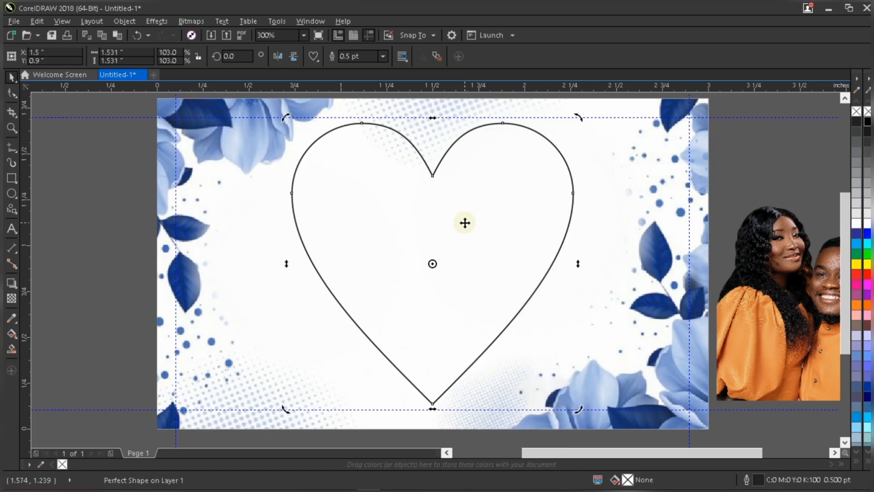
scroll(464, 223, down, 1)
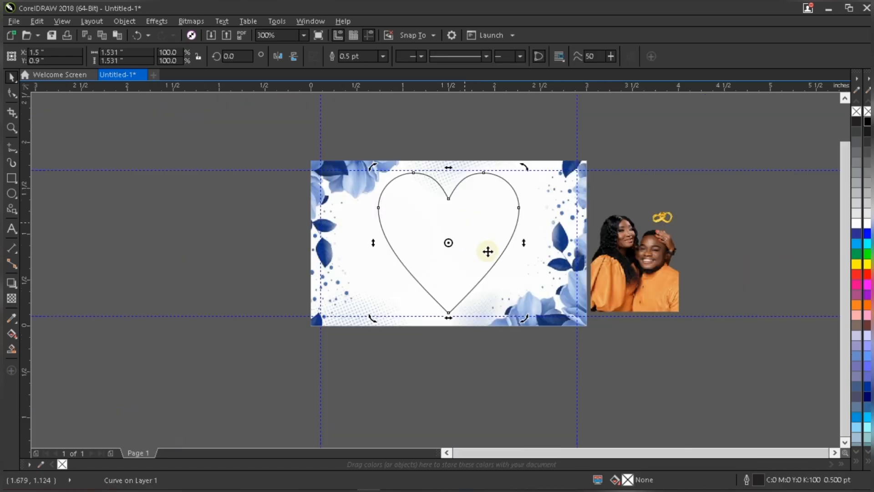
click(484, 244)
scroll(474, 239, up, 1)
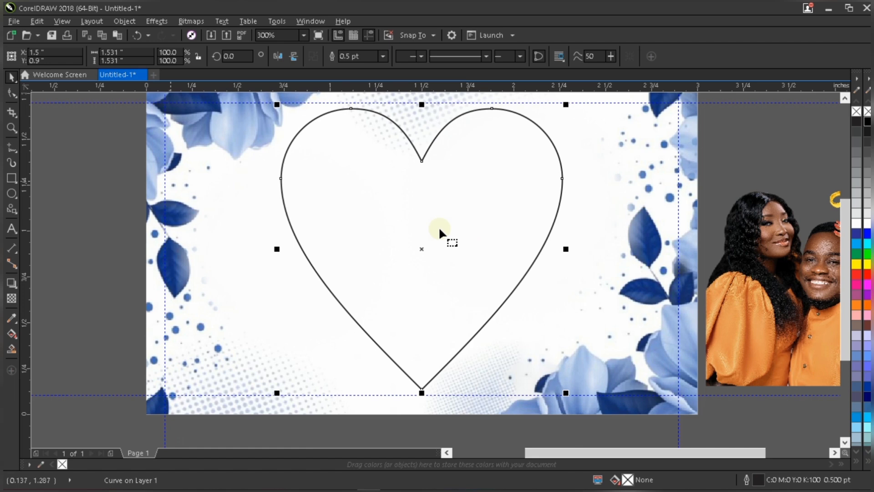
With the Shape tool, select the heart's bottom node and pull the lower-left side's control handle to bend that side outward.
key(F10)
scroll(438, 226, down, 1)
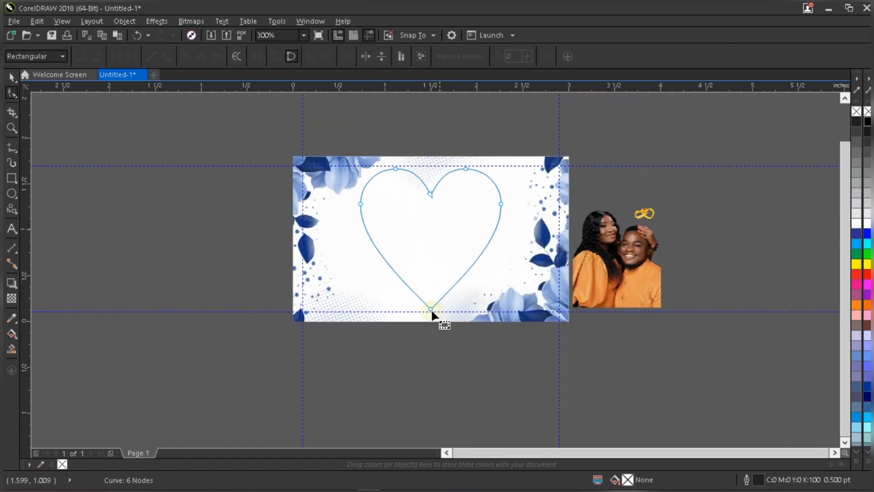
scroll(432, 303, up, 1)
scroll(438, 266, down, 1)
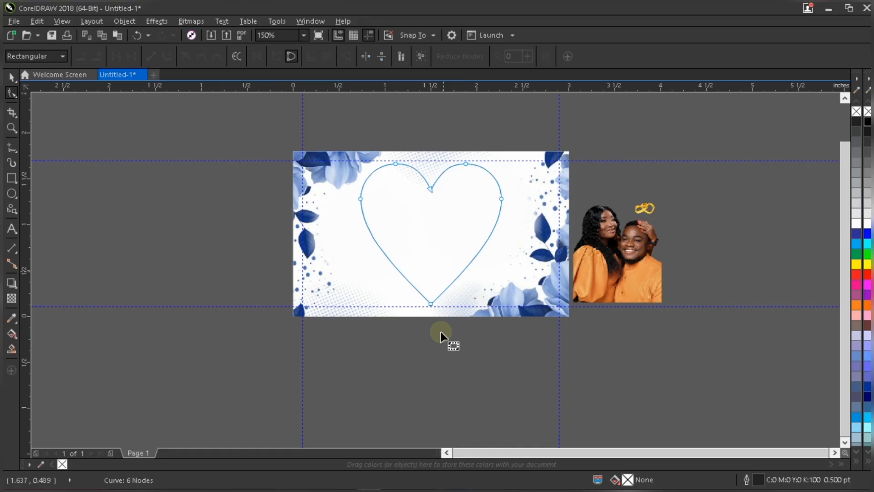
scroll(441, 334, up, 4)
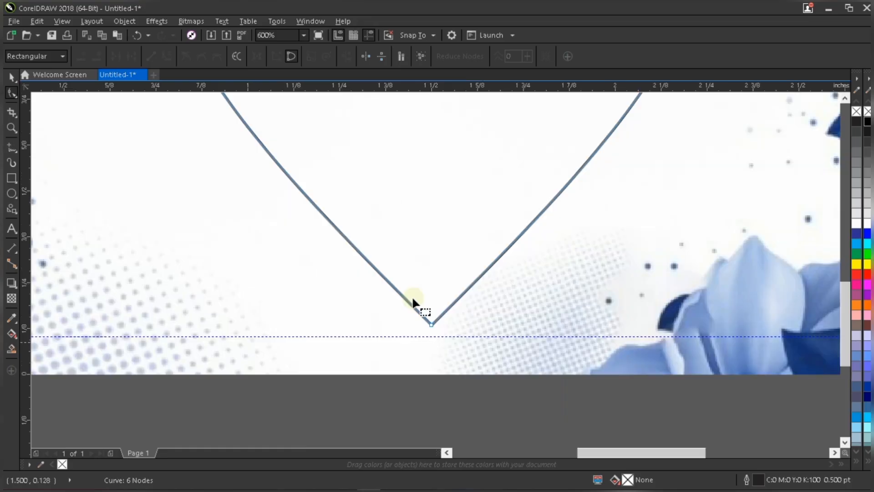
drag(413, 324, 434, 319)
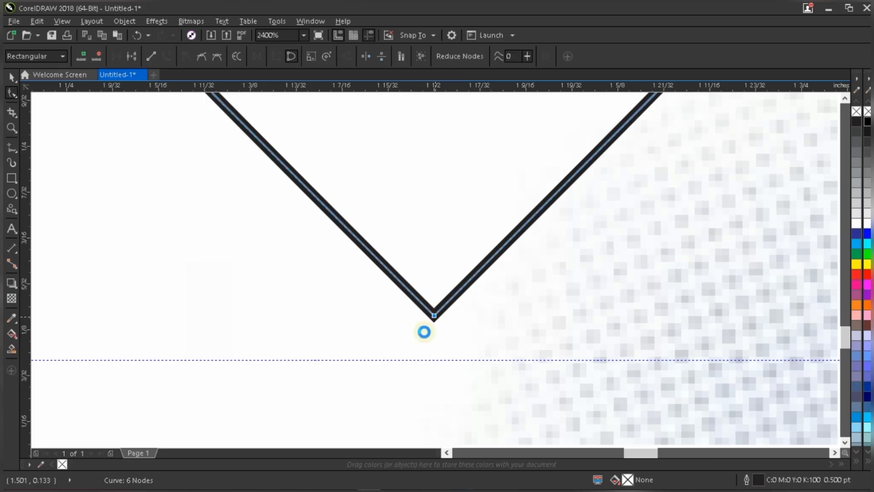
scroll(352, 225, down, 5)
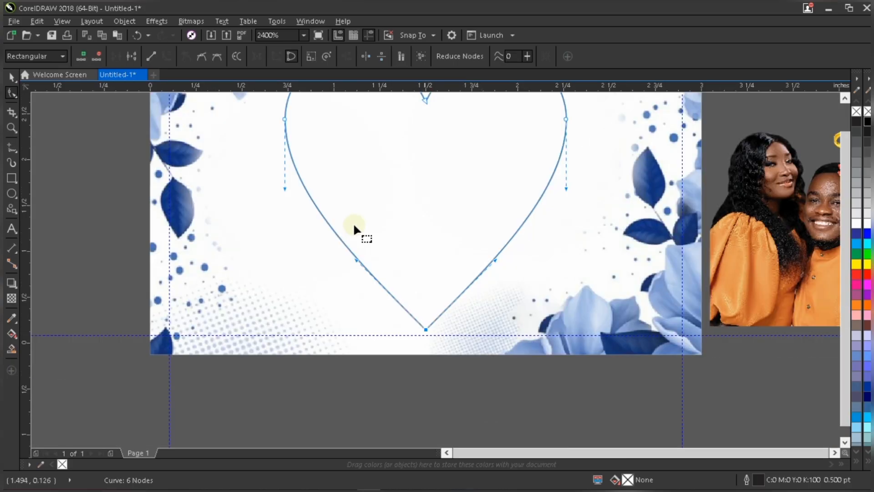
scroll(354, 222, down, 2)
scroll(490, 246, up, 2)
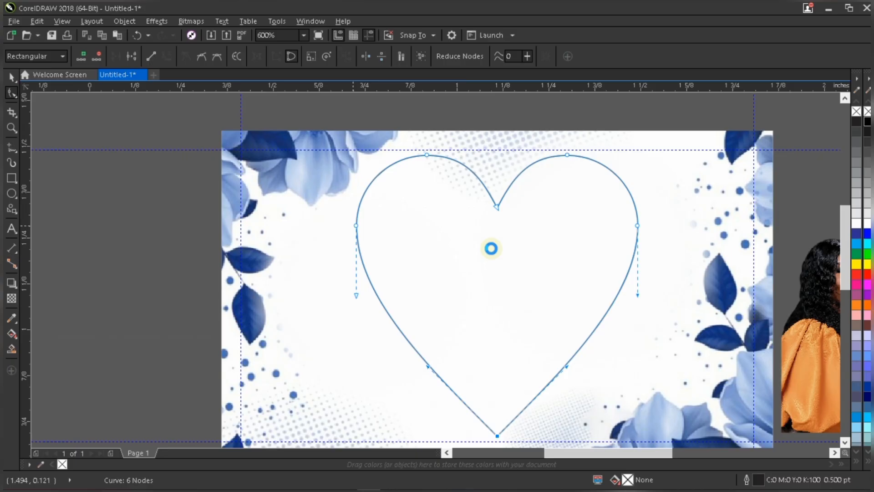
scroll(492, 248, up, 1)
scroll(376, 338, down, 1)
scroll(376, 338, up, 1)
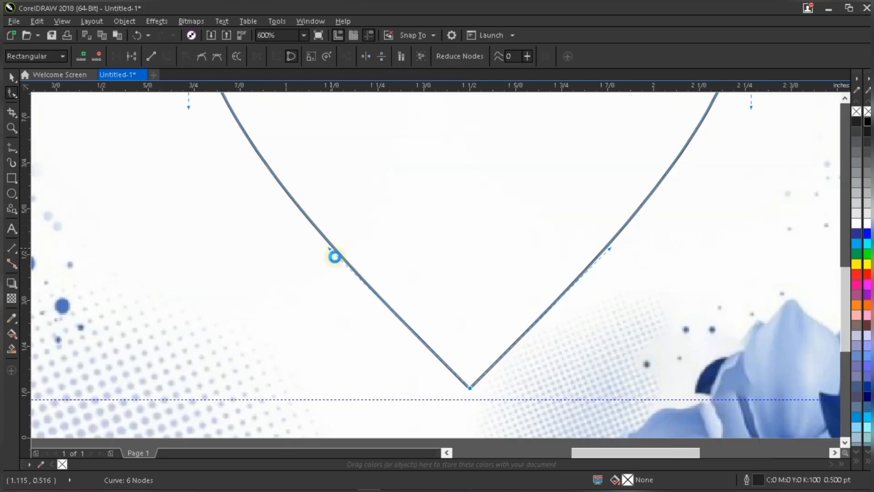
scroll(302, 259, up, 2)
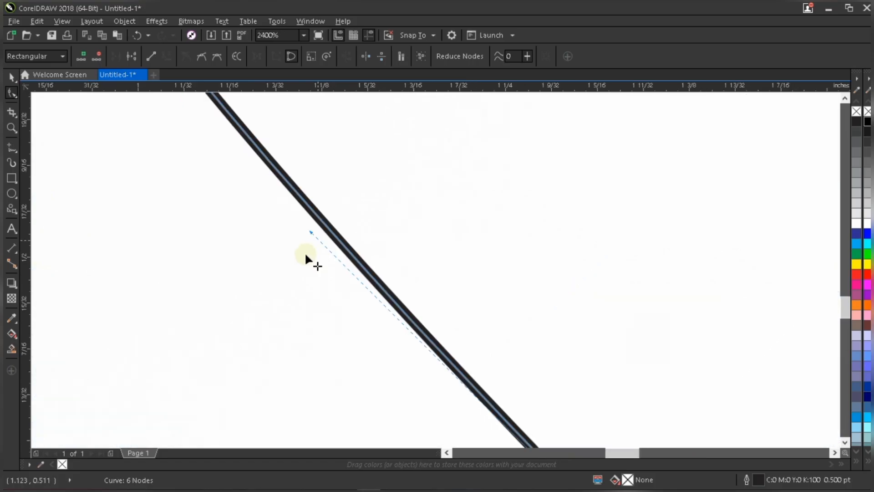
scroll(305, 255, down, 2)
drag(306, 255, 515, 162)
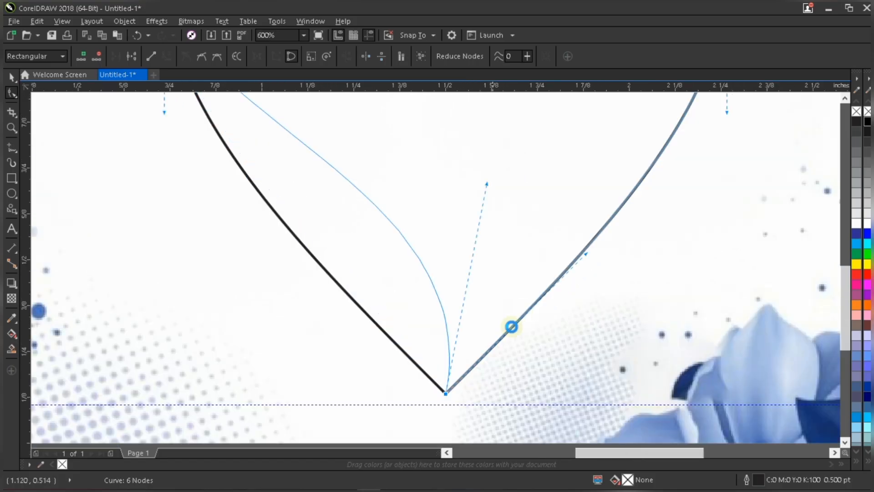
scroll(514, 315, down, 3)
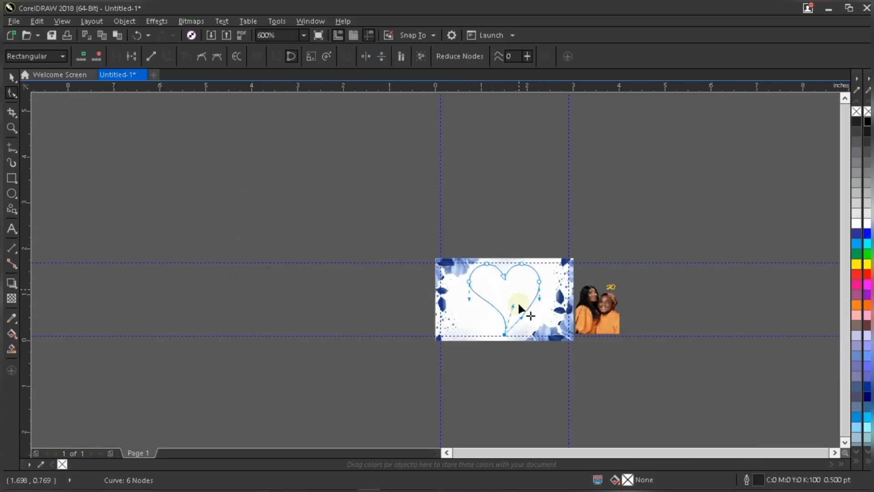
scroll(521, 303, up, 1)
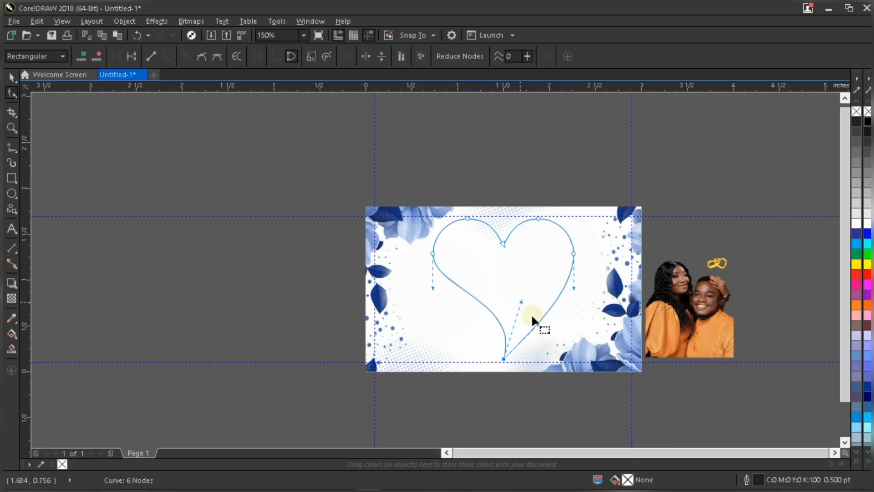
key(space)
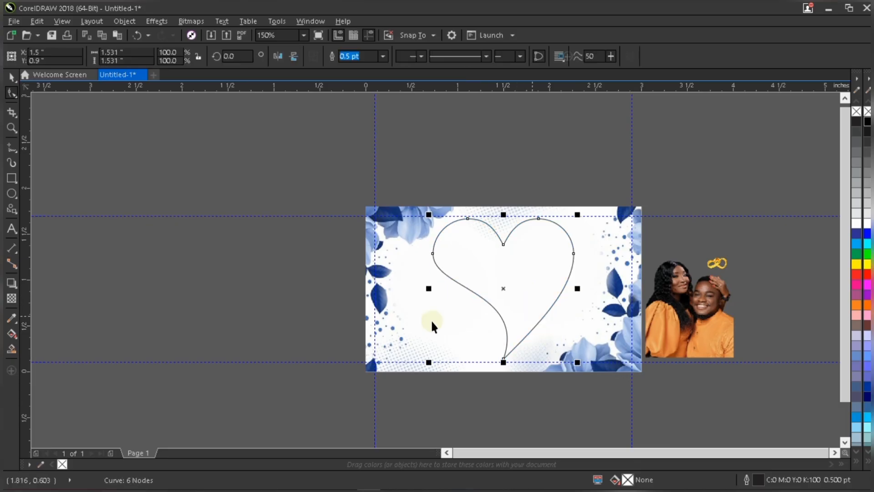
scroll(431, 321, up, 1)
scroll(466, 314, down, 1)
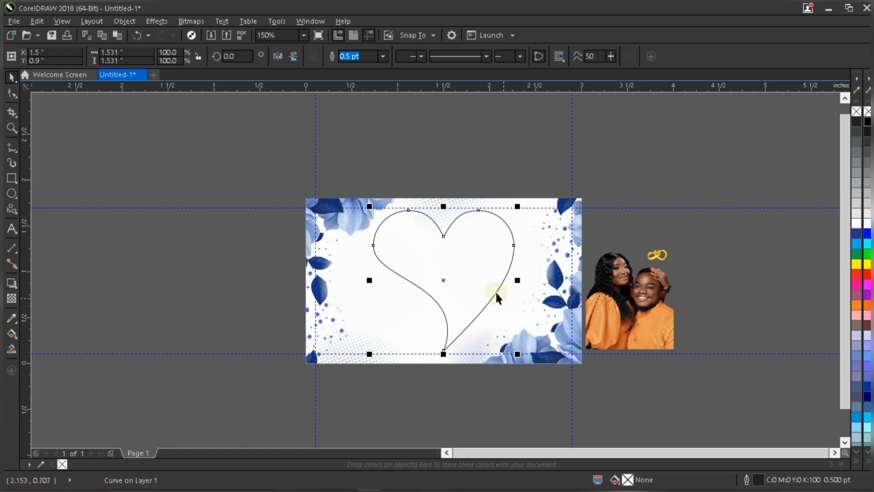
scroll(495, 291, up, 2)
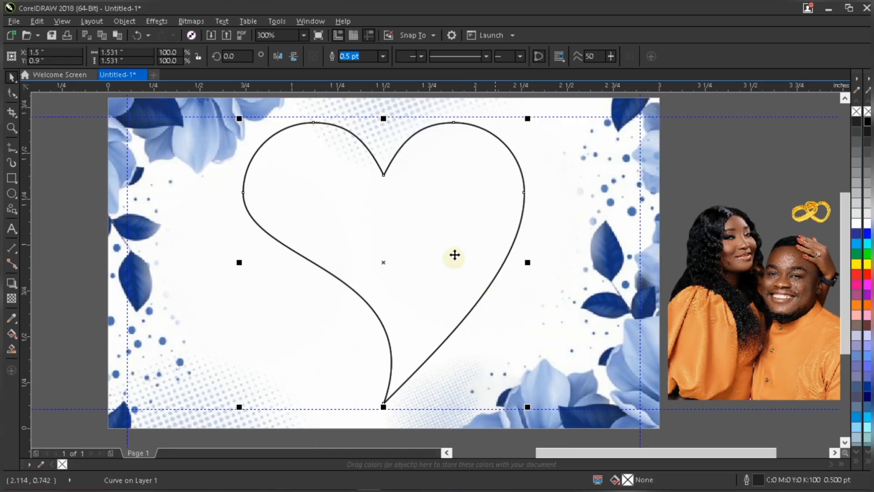
drag(450, 247, 612, 258)
scroll(581, 244, down, 2)
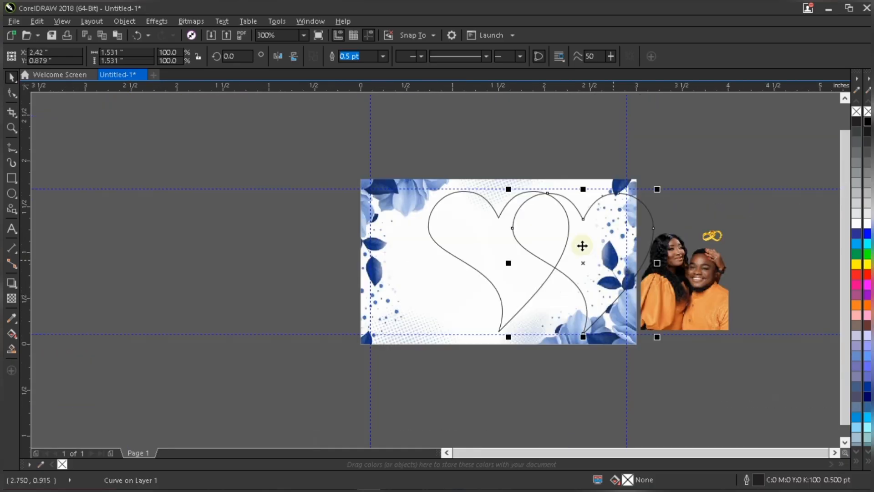
scroll(581, 244, up, 2)
key(ctrl+z)
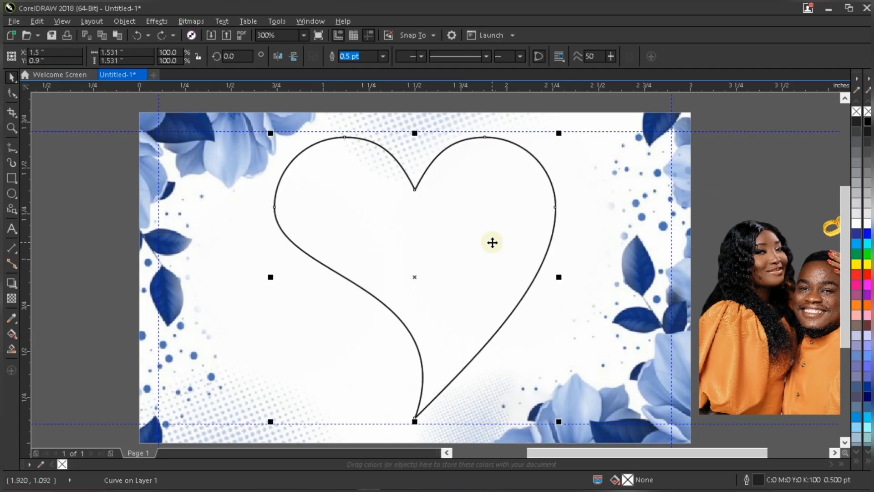
Duplicate the heart and nudge the copy to the right to about X 1.63 inches.
key(KP_Add)
key(Right)
key(Right)
key(Right)
key(Right)
key(Right)
key(Right)
key(Right)
key(Right)
key(Right)
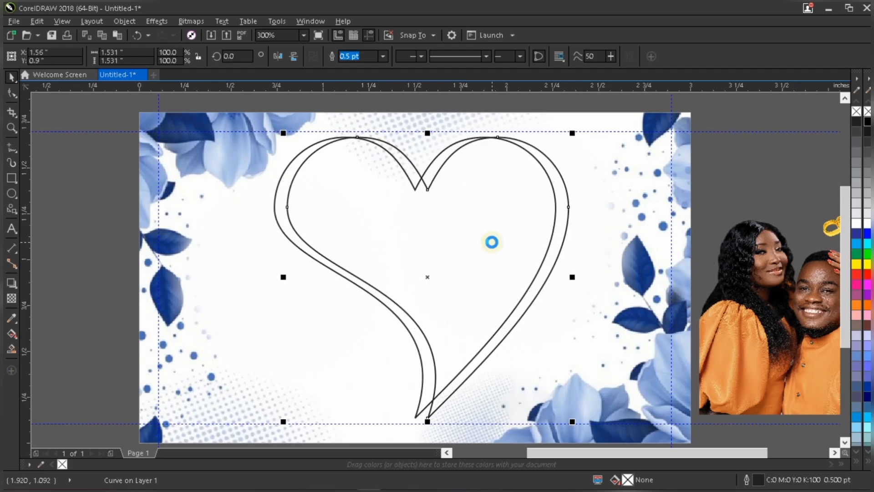
key(Right)
key(Right)
key(Right)
key(Right)
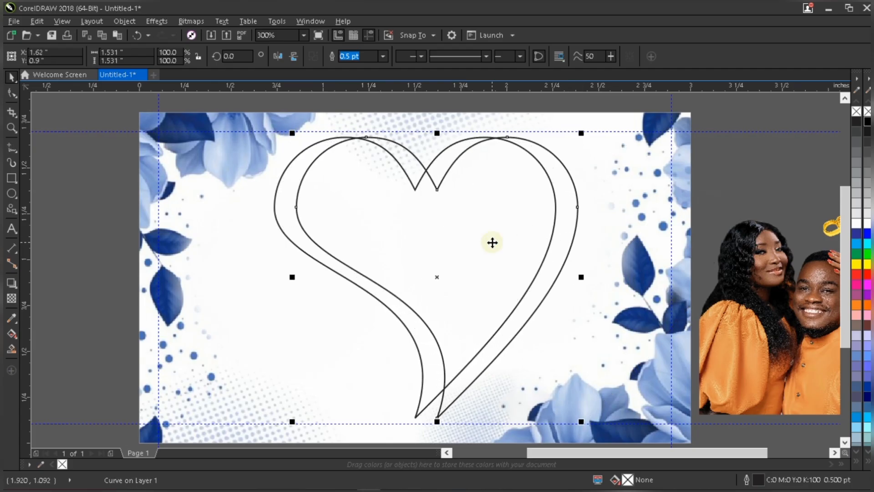
Fill the original heart with cyan (C100 M0 Y0 K0) and remove its outline.
click(285, 182)
click(285, 183)
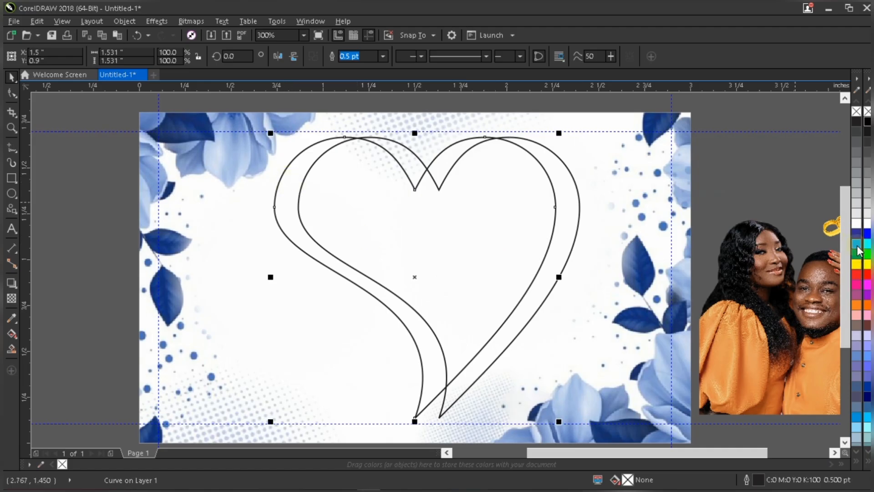
click(857, 245)
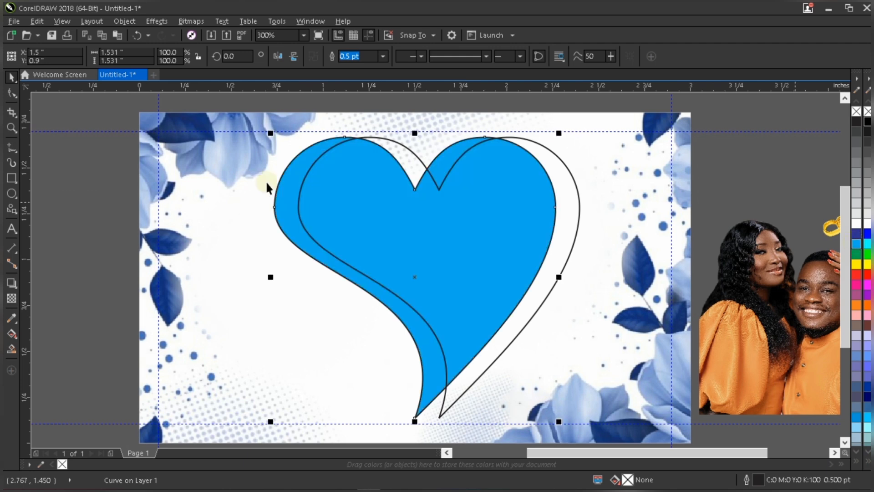
right_click(858, 112)
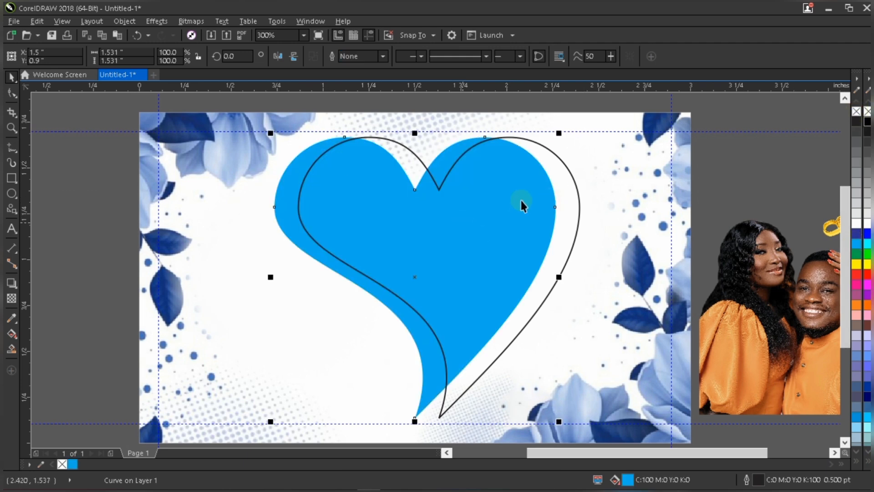
Scale the outlined duplicate heart down from its corner to about 1.46 × 1.46 inches.
click(751, 175)
scroll(482, 241, down, 1)
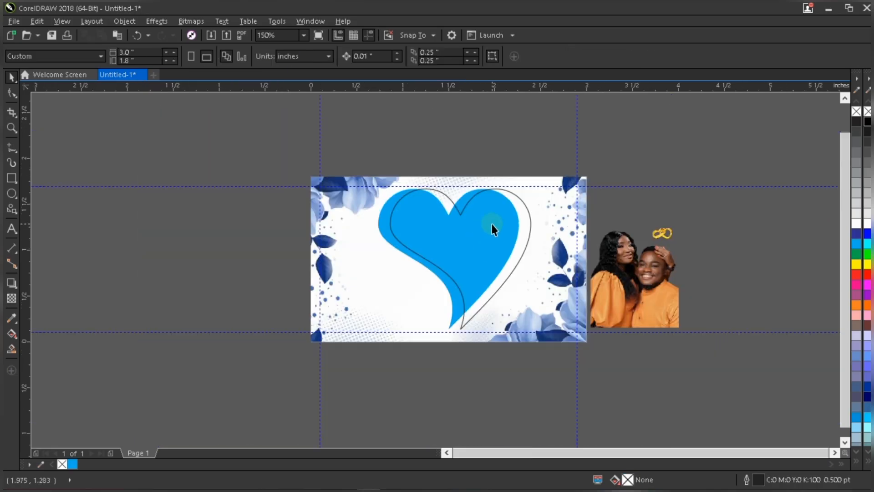
double_click(491, 223)
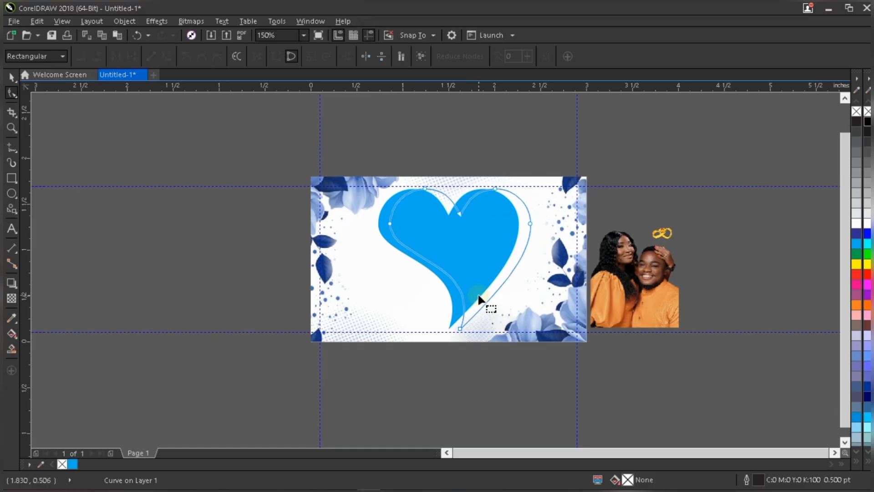
scroll(479, 296, up, 1)
key(space)
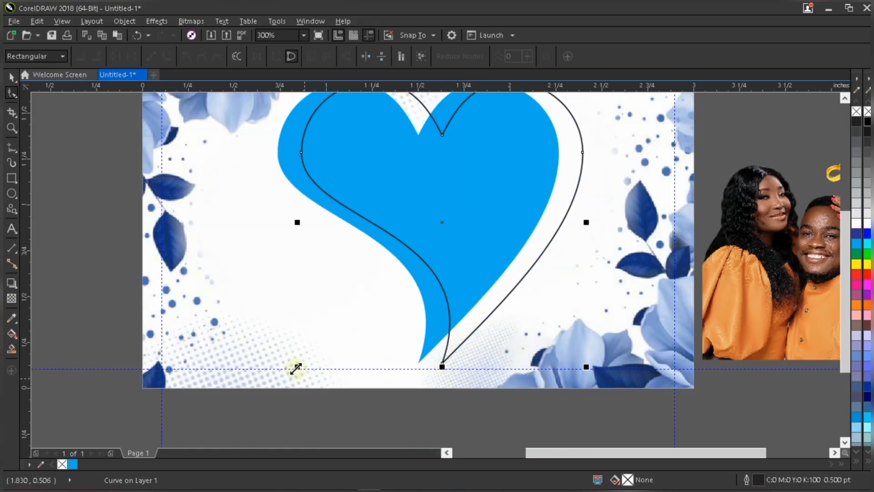
drag(296, 368, 405, 304)
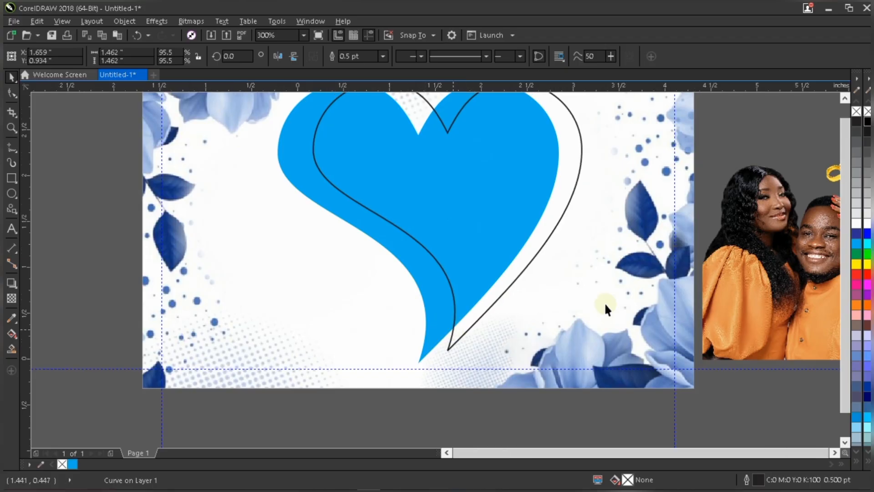
Move the couple photo onto the card and PowerClip it inside the outlined heart.
scroll(450, 326, down, 1)
scroll(586, 333, up, 2)
click(607, 271)
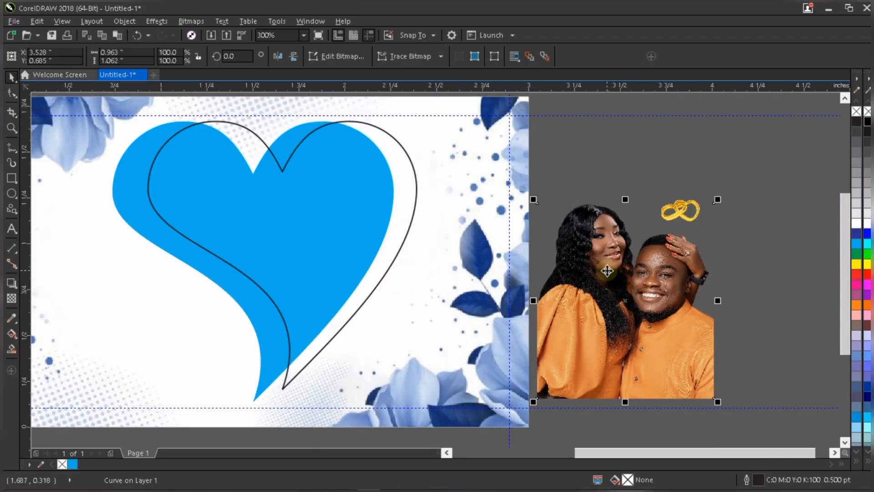
drag(599, 236, 464, 241)
right_click(464, 242)
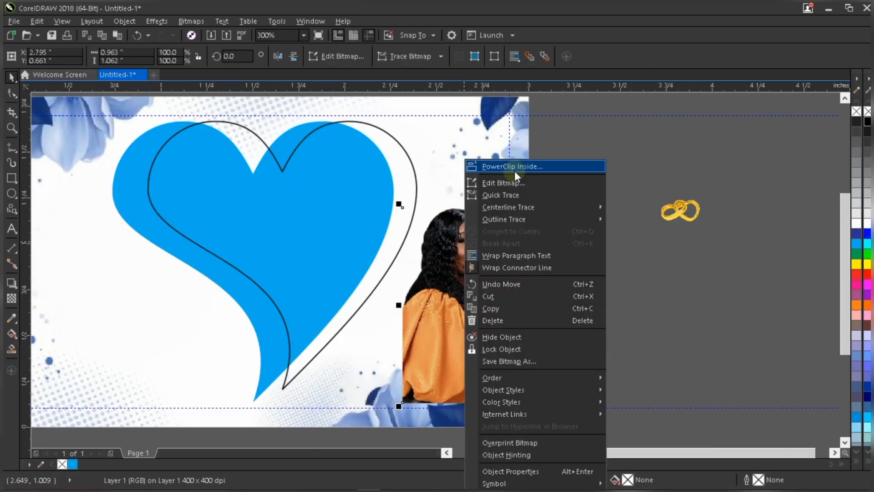
click(516, 166)
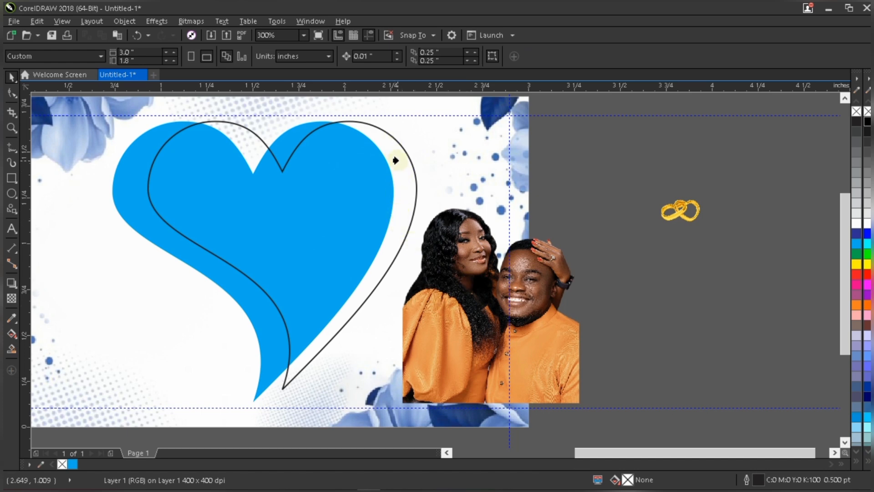
click(412, 199)
Edit the heart frame's PowerClip contents, repositioning the photo and enlarging it to about 126% to fill the heart, then finish editing.
scroll(412, 200, down, 2)
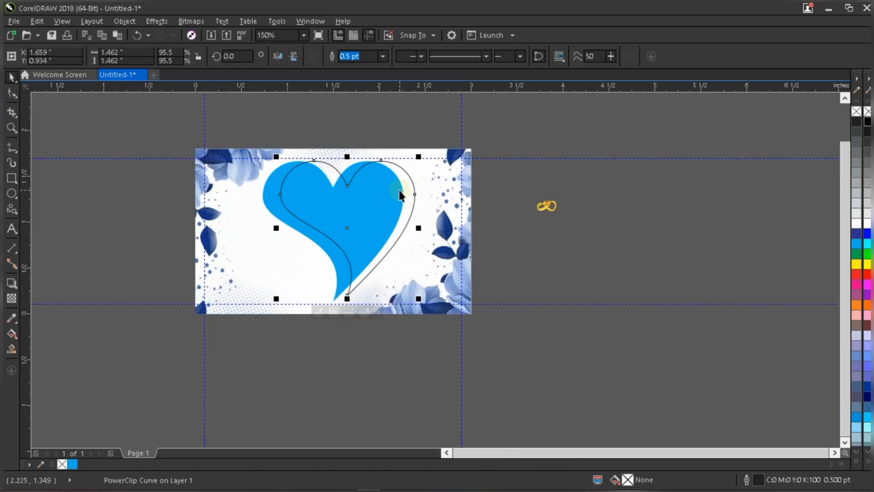
double_click(400, 190)
click(453, 237)
drag(438, 228, 344, 212)
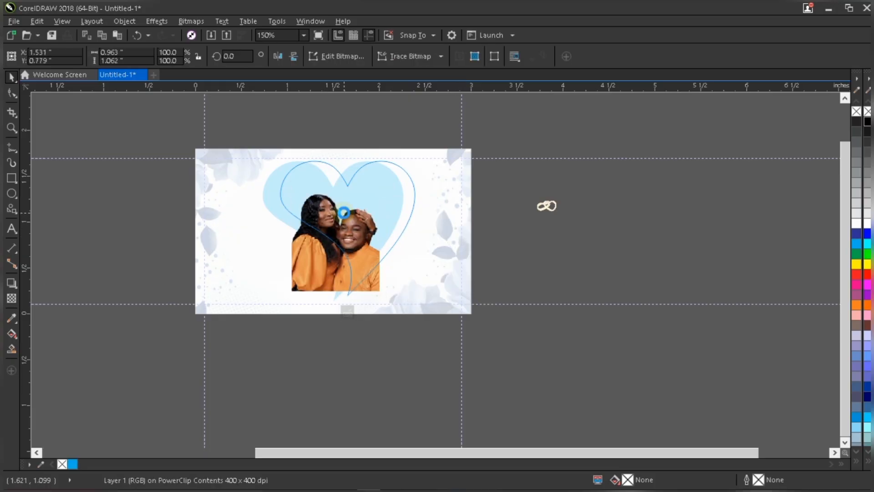
scroll(404, 187, up, 2)
drag(416, 172, 464, 125)
drag(407, 228, 397, 225)
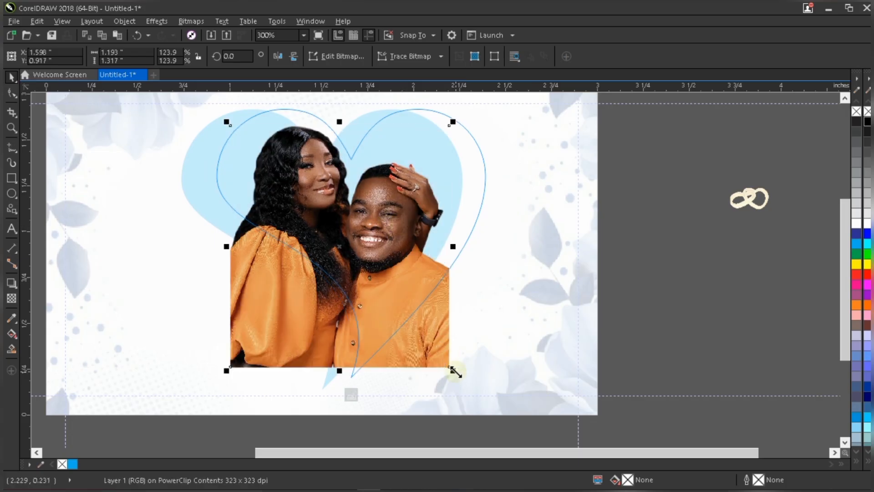
click(457, 374)
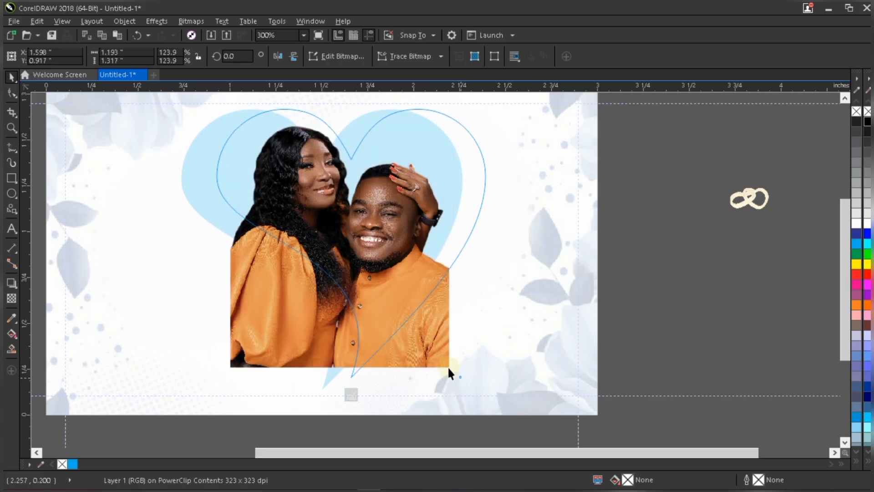
click(448, 365)
drag(460, 381, 463, 384)
drag(390, 201, 390, 201)
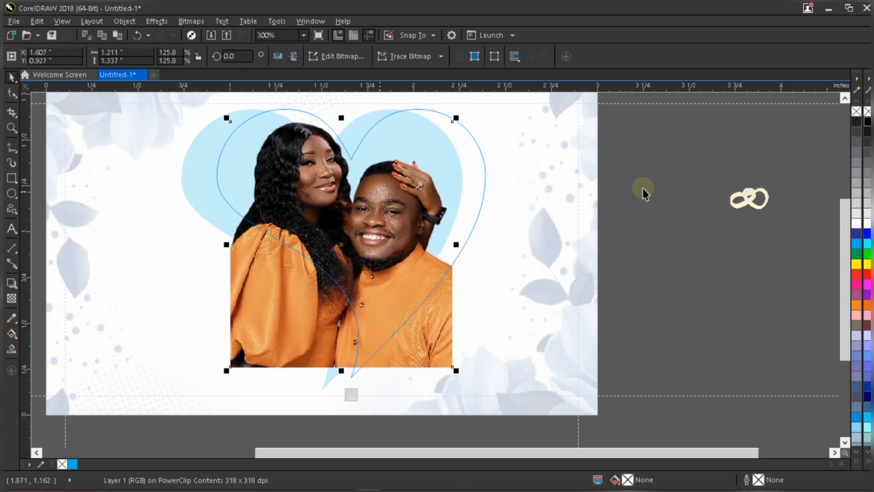
click(419, 255)
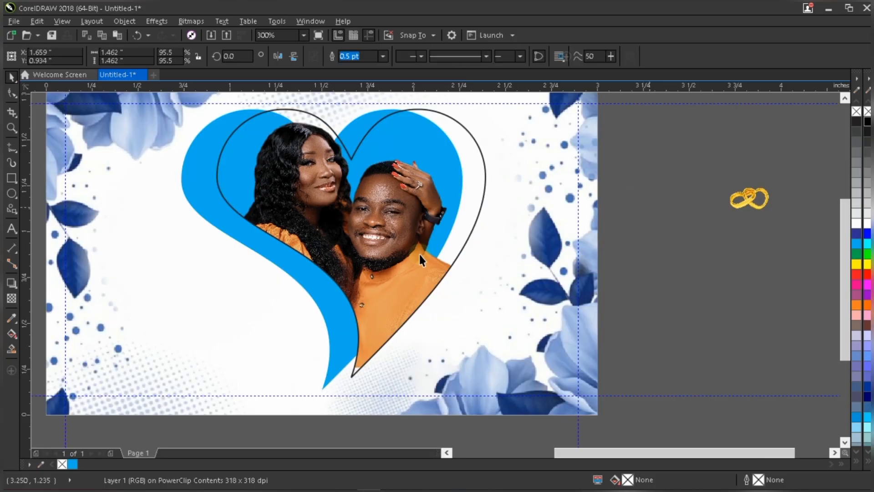
Remove the heart frame's outline and give it a light grey fill of C0 M0 Y0 K10.
click(438, 214)
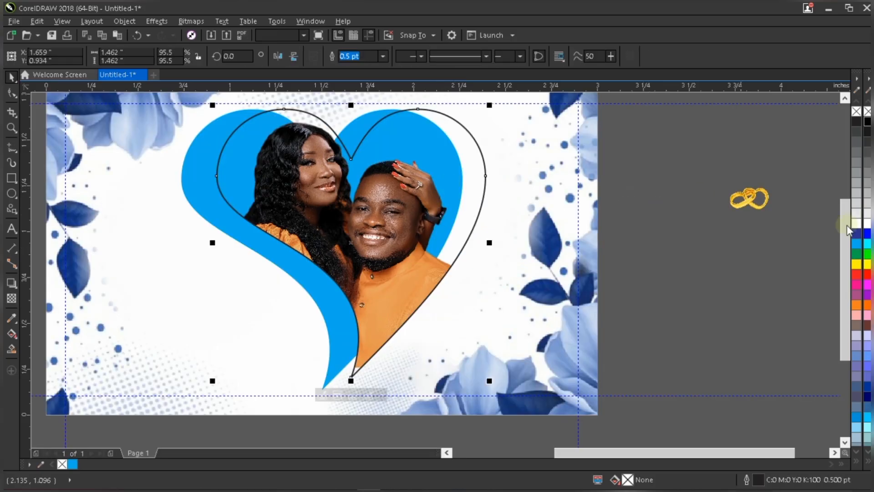
click(857, 113)
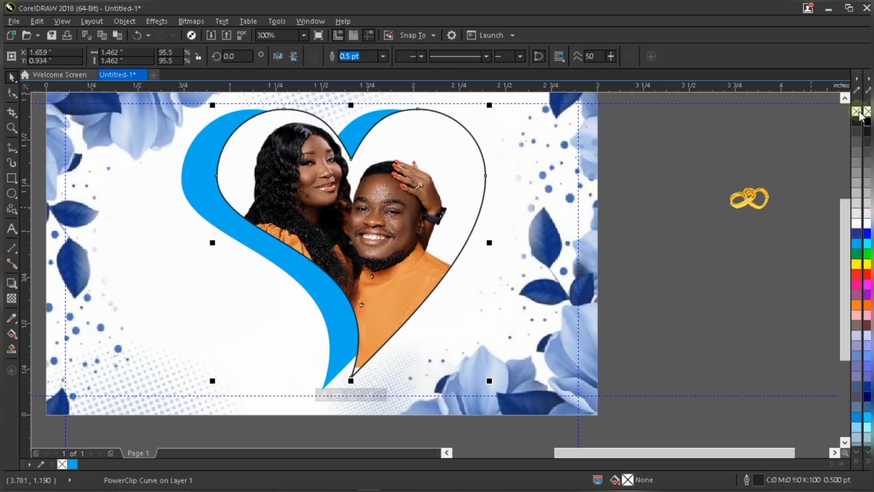
right_click(858, 113)
click(857, 219)
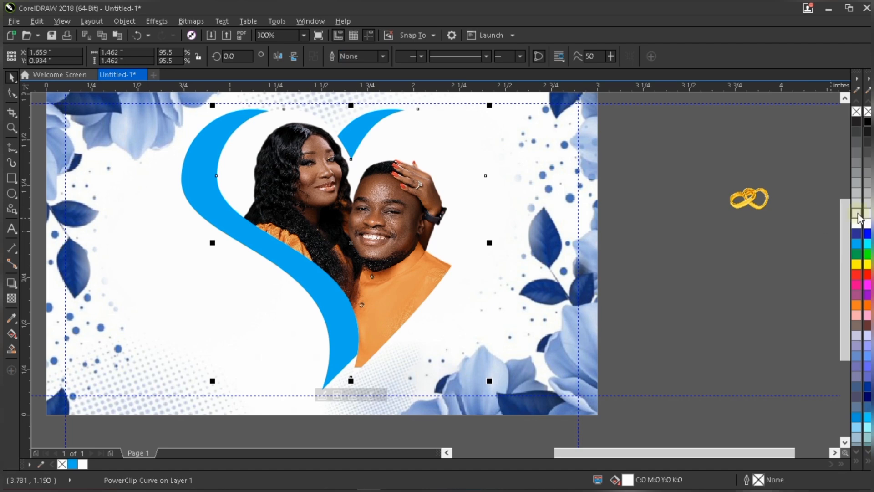
click(857, 212)
scroll(465, 255, down, 2)
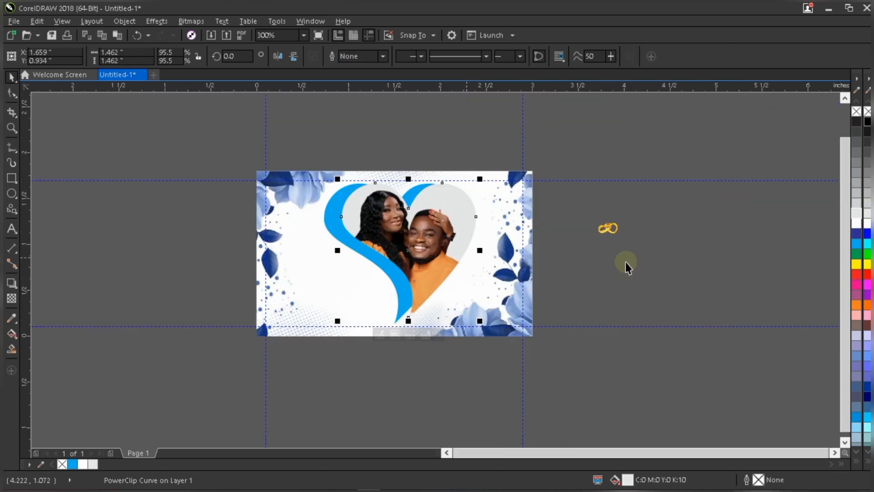
click(627, 267)
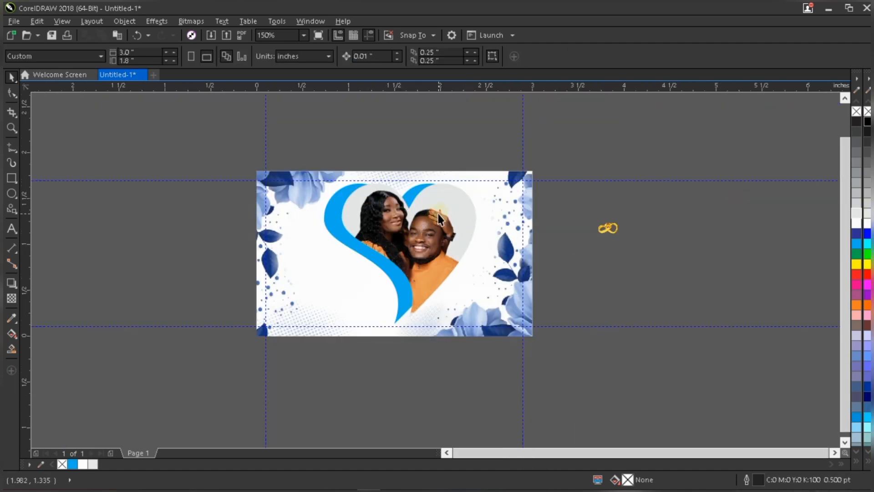
Select the photo inside the heart frame and nudge it slightly to the left.
scroll(438, 214, up, 2)
click(438, 214)
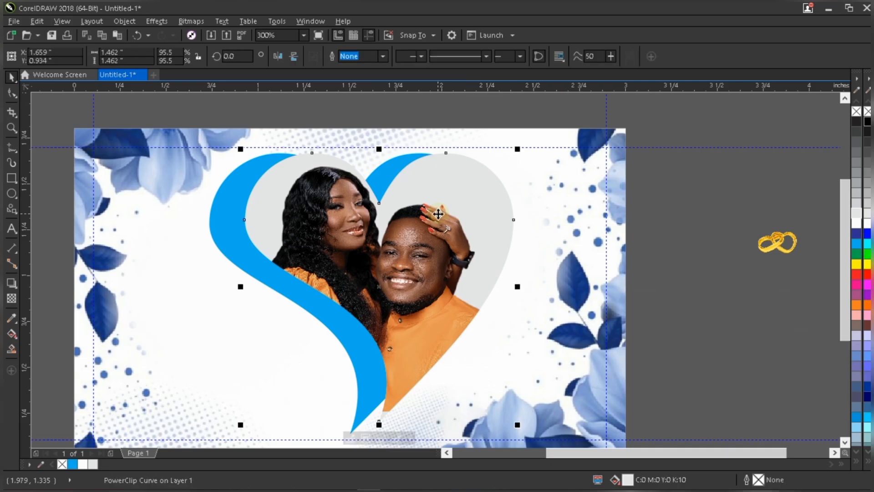
click(659, 253)
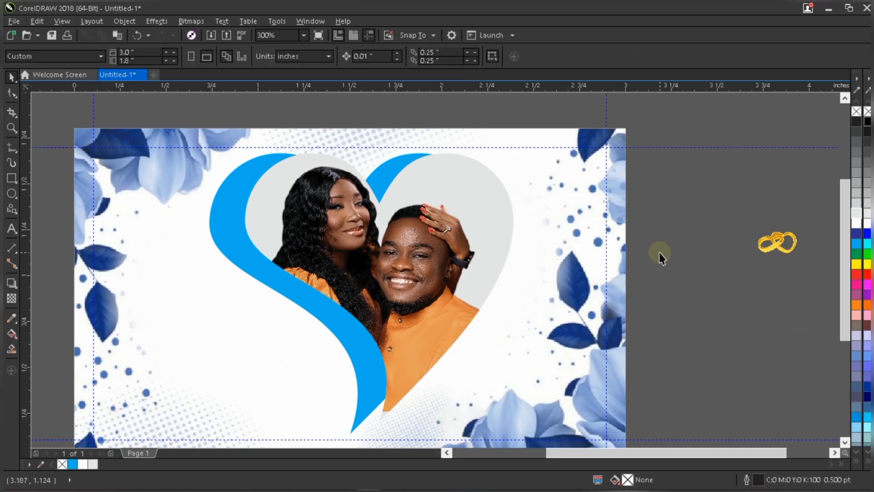
scroll(659, 253, up, 1)
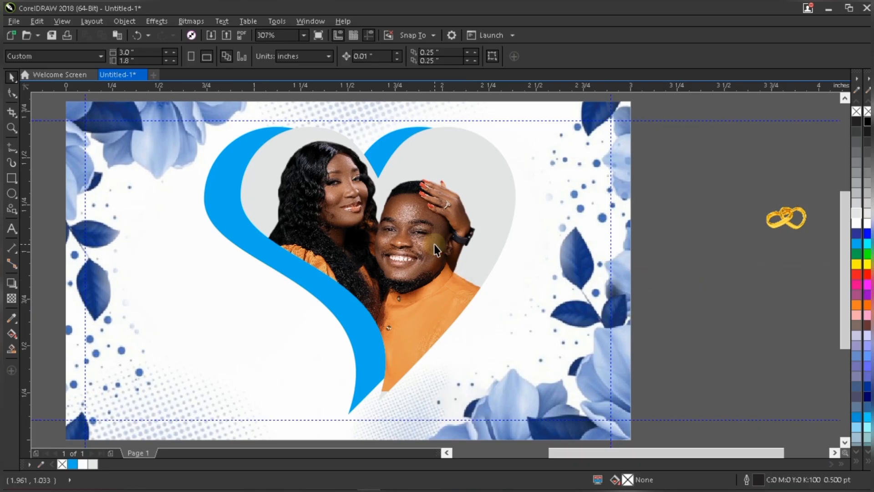
click(402, 227)
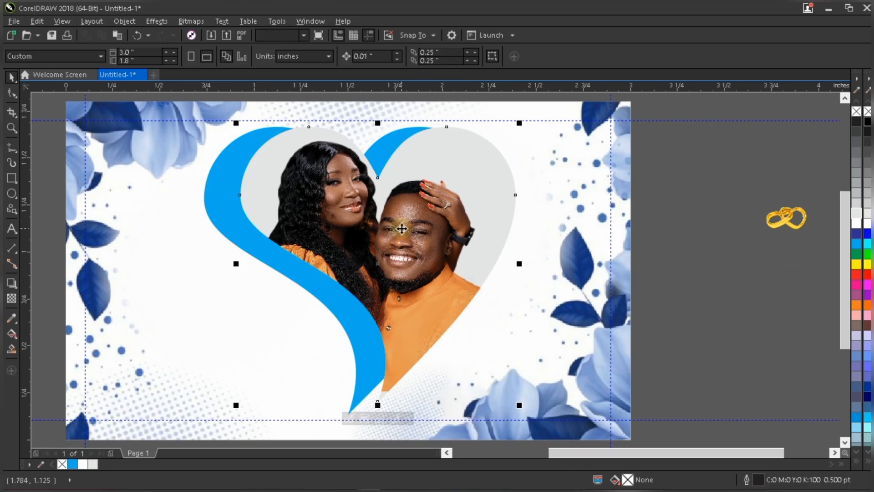
drag(402, 225, 402, 226)
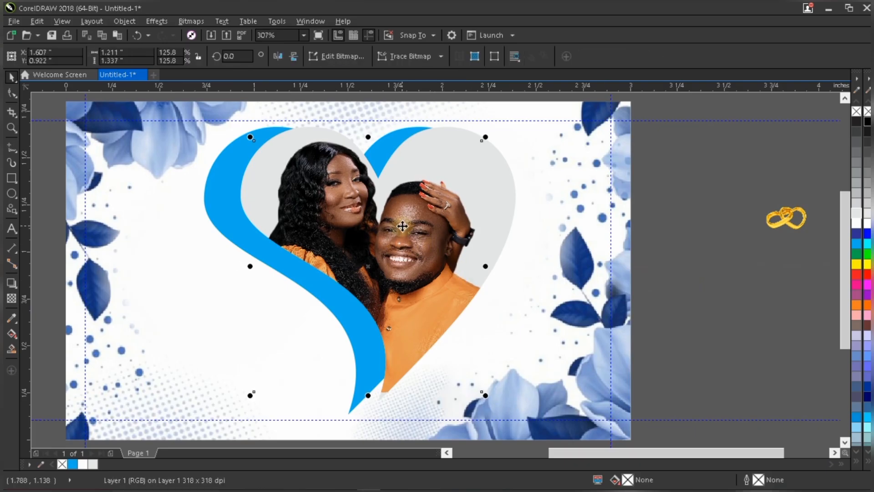
key(Left)
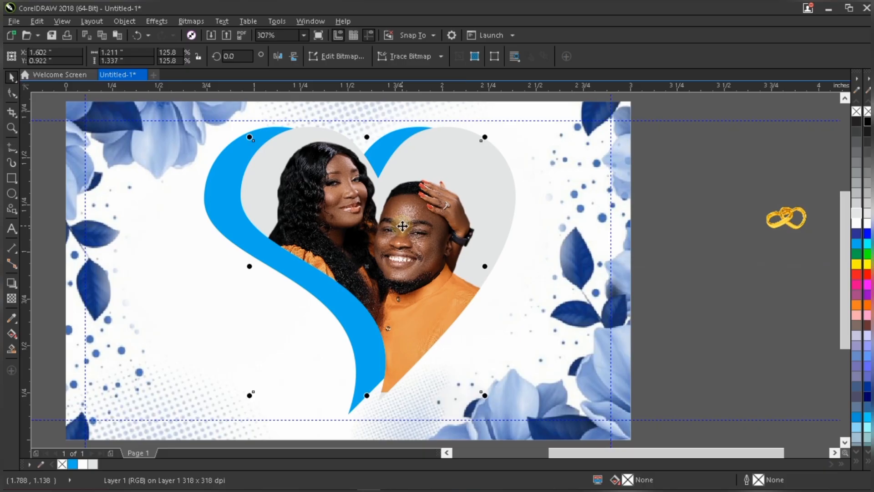
key(Left)
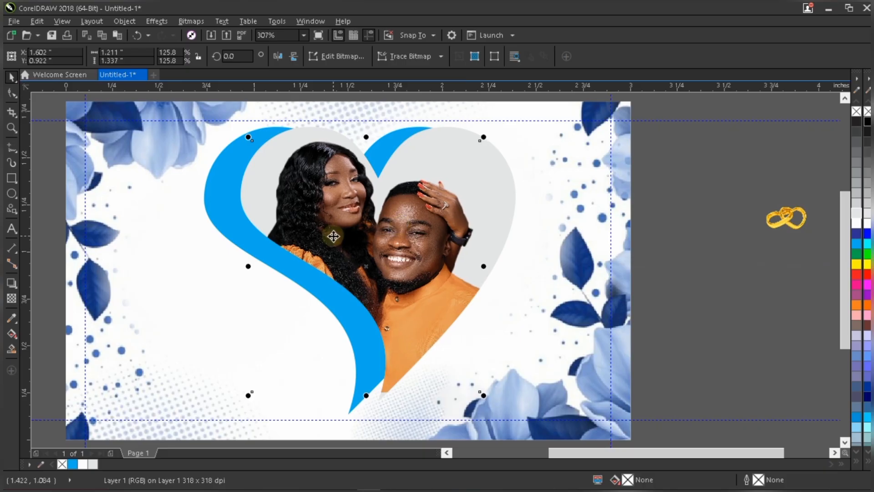
click(653, 264)
scroll(572, 231, down, 2)
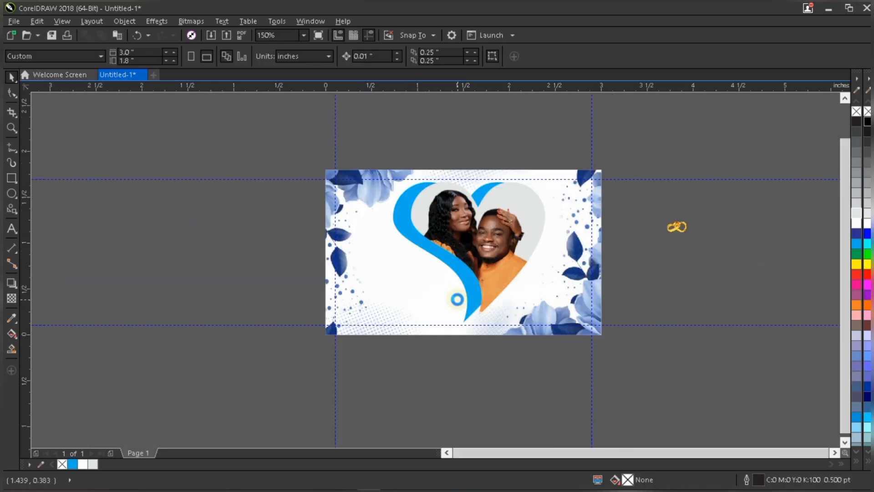
Enlarge the clipped photo from its lower-left corner to about 132%.
scroll(457, 299, up, 2)
click(523, 286)
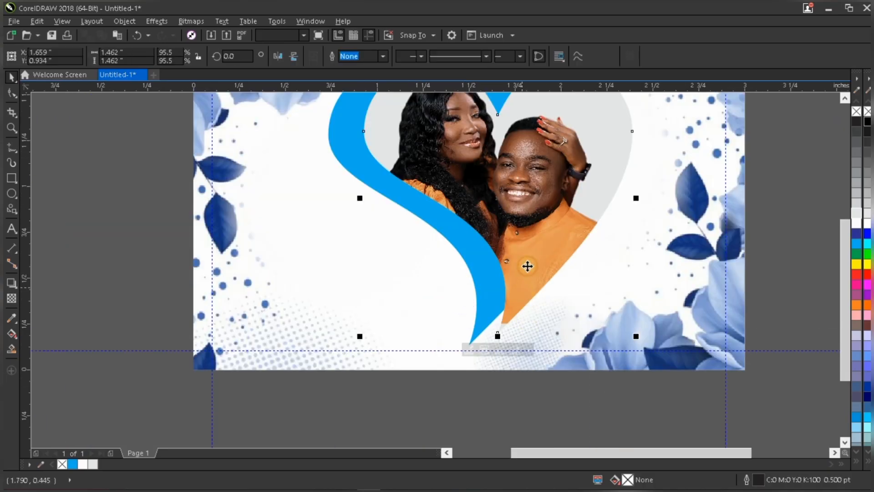
click(481, 349)
drag(371, 328, 359, 338)
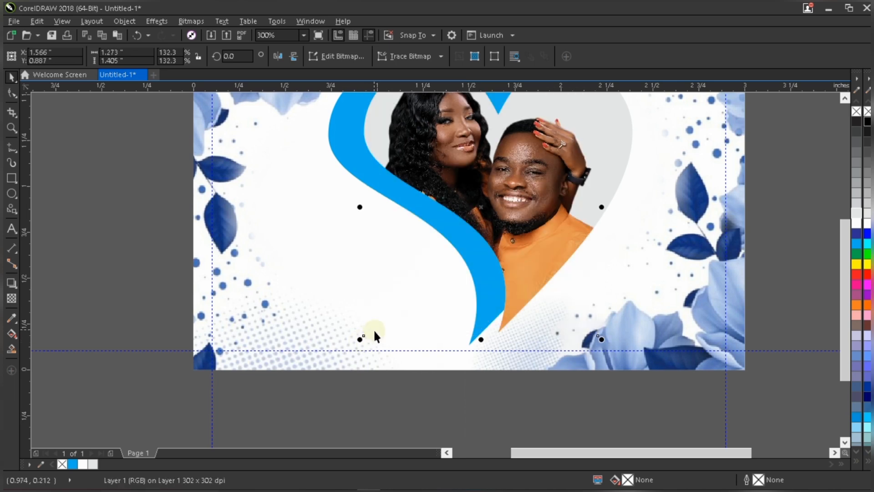
scroll(384, 322, down, 2)
click(405, 379)
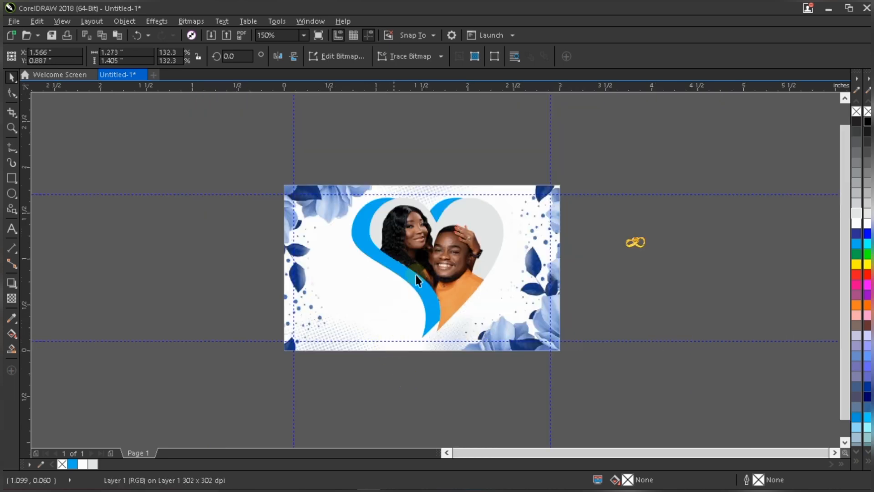
click(419, 260)
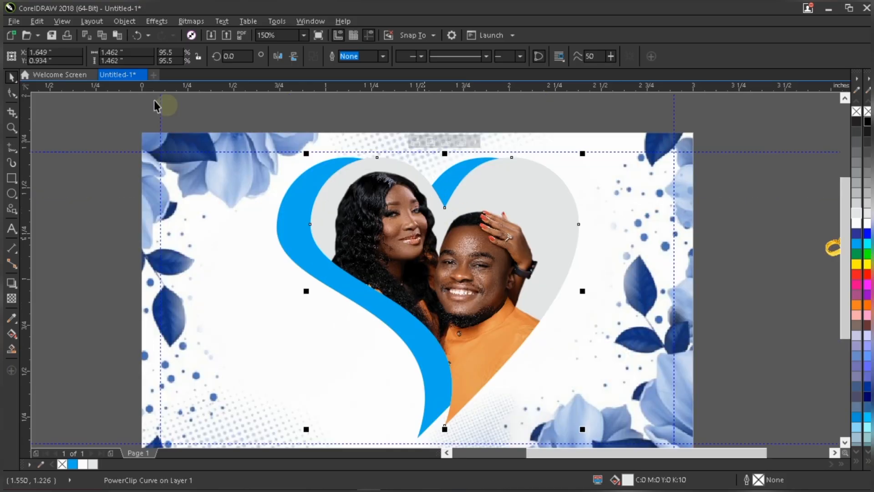
scroll(426, 239, up, 2)
click(11, 93)
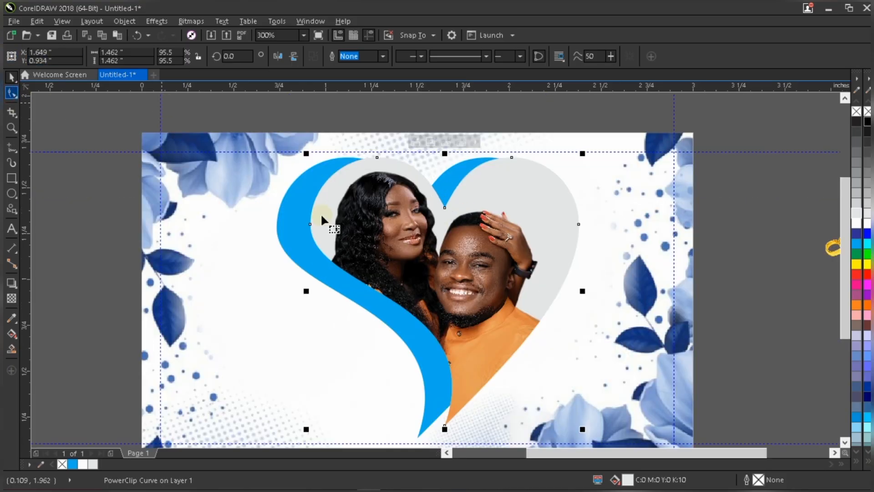
key(space)
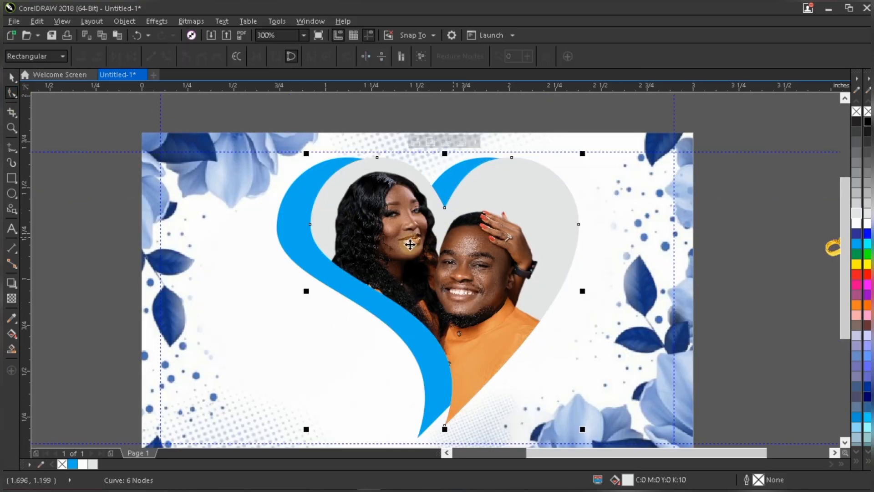
Try rotating the photo heart frame about 1.5 degrees, then undo the rotation.
scroll(413, 237, down, 2)
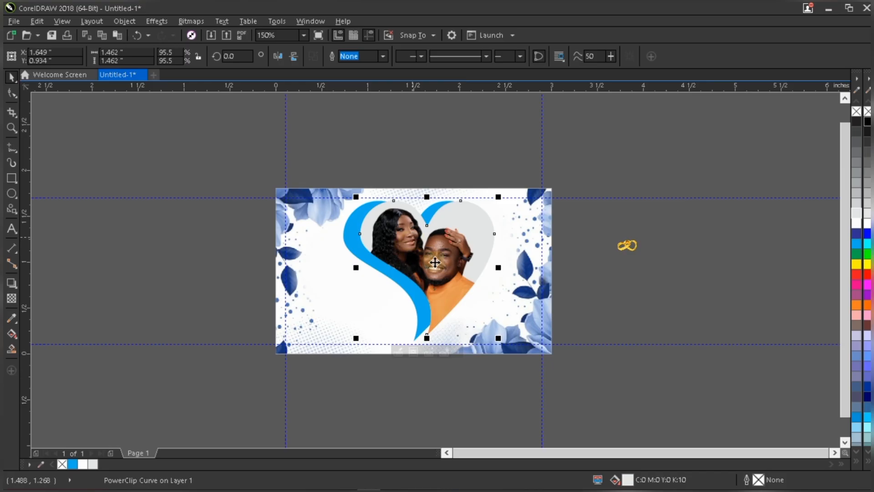
click(490, 215)
scroll(490, 213, up, 2)
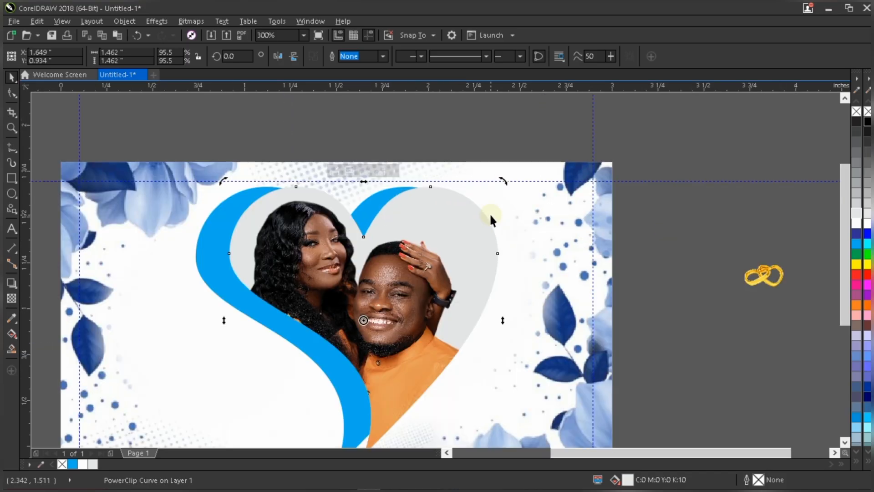
drag(506, 181, 501, 178)
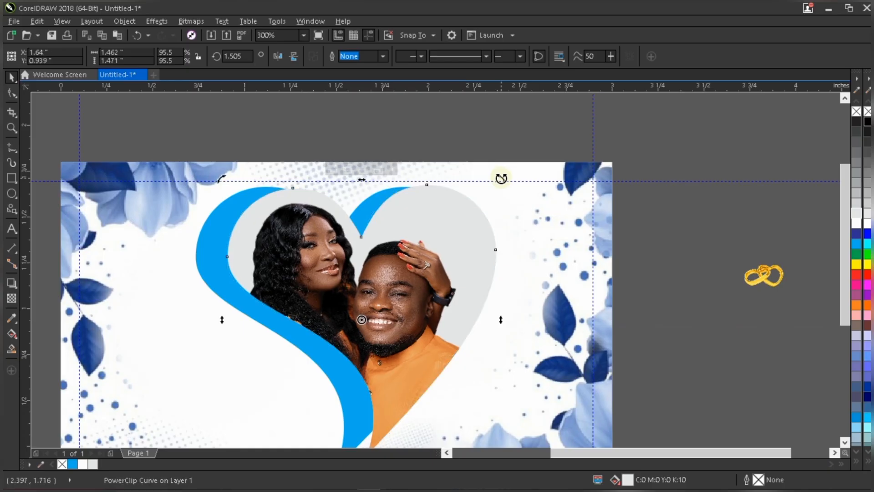
click(218, 237)
key(ctrl+z)
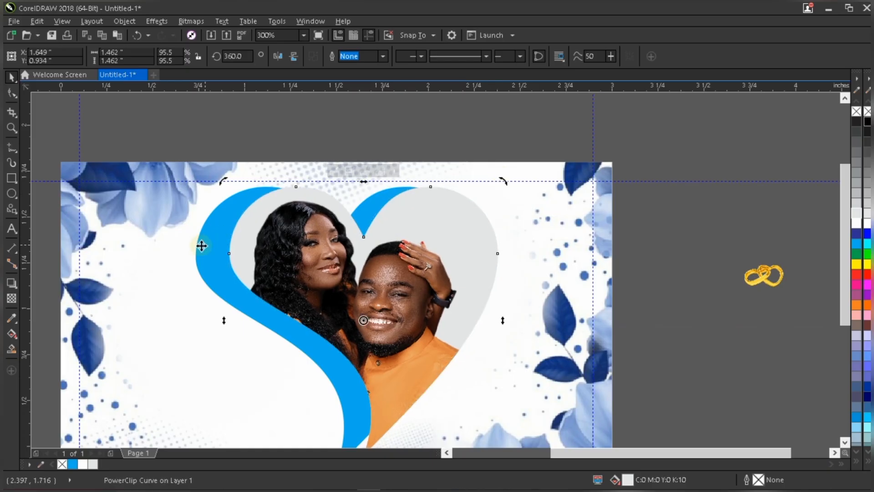
Rotate the cyan heart about 3.3 degrees so it tilts behind the photo frame.
mouse_move(481, 182)
mouse_down()
mouse_move(473, 169)
mouse_move(476, 177)
mouse_up()
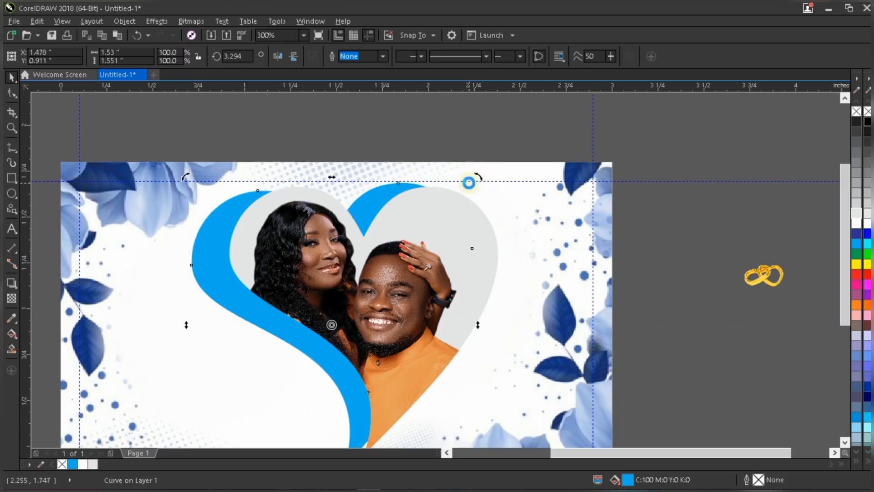
scroll(456, 206, down, 3)
scroll(414, 178, up, 1)
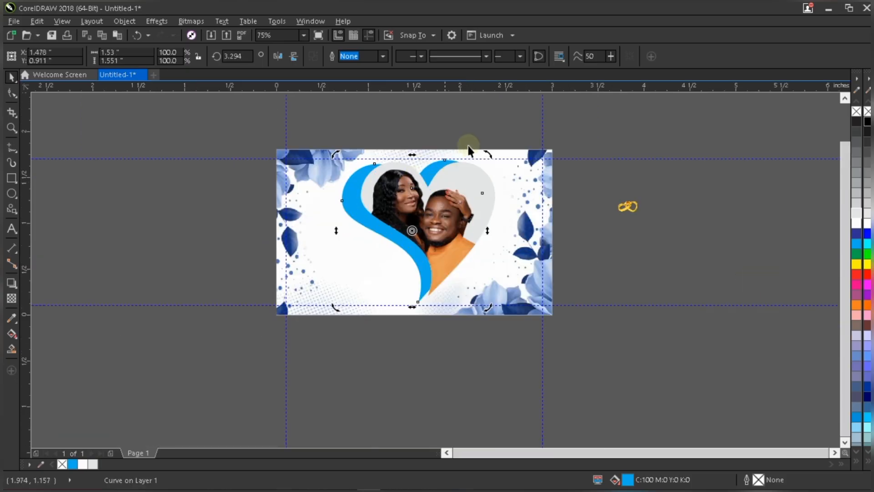
scroll(471, 144, up, 2)
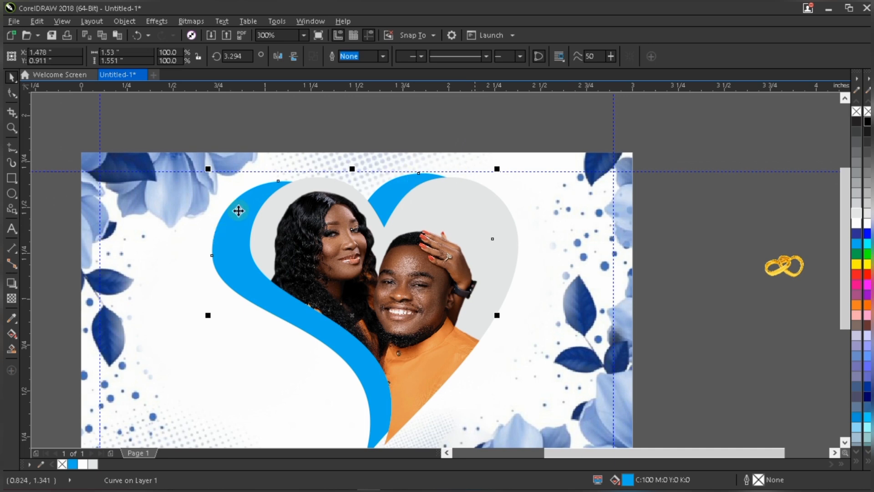
Rotate the cyan heart a little further, to about 3.9 degrees.
click(239, 210)
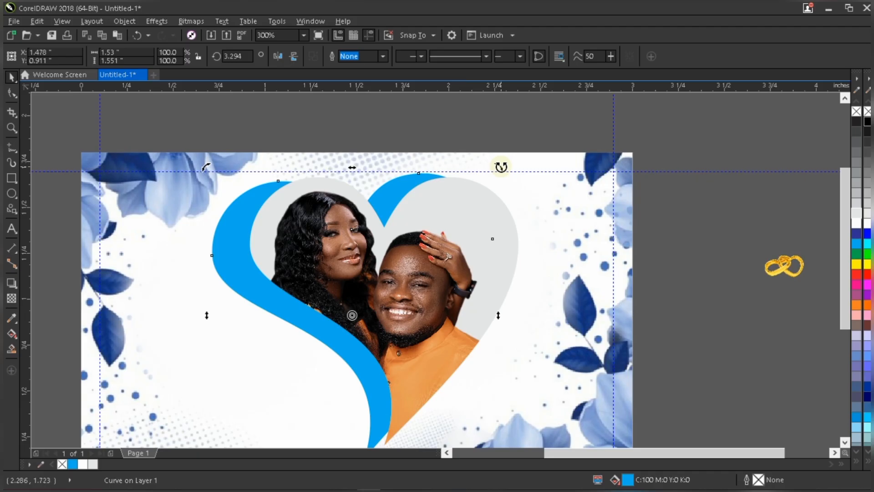
drag(501, 166, 500, 160)
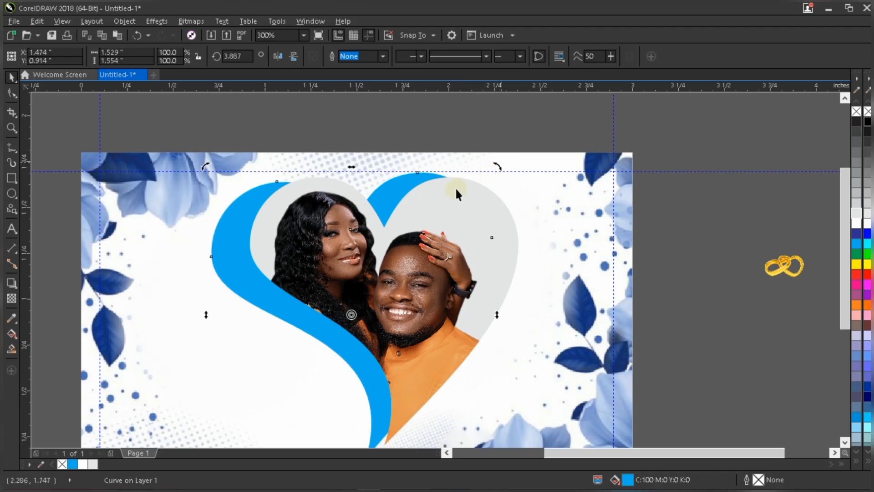
scroll(456, 189, down, 2)
key(Escape)
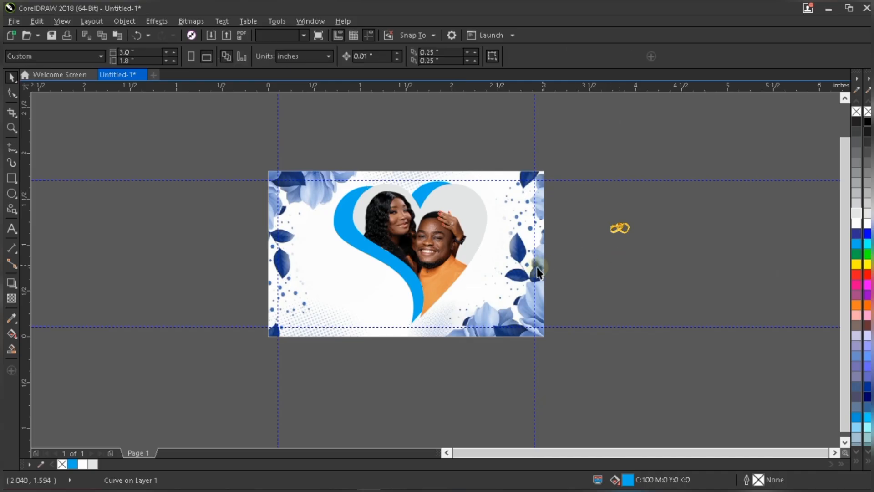
Nudge the PowerClipped photo heart frame slightly downward on the card.
click(444, 212)
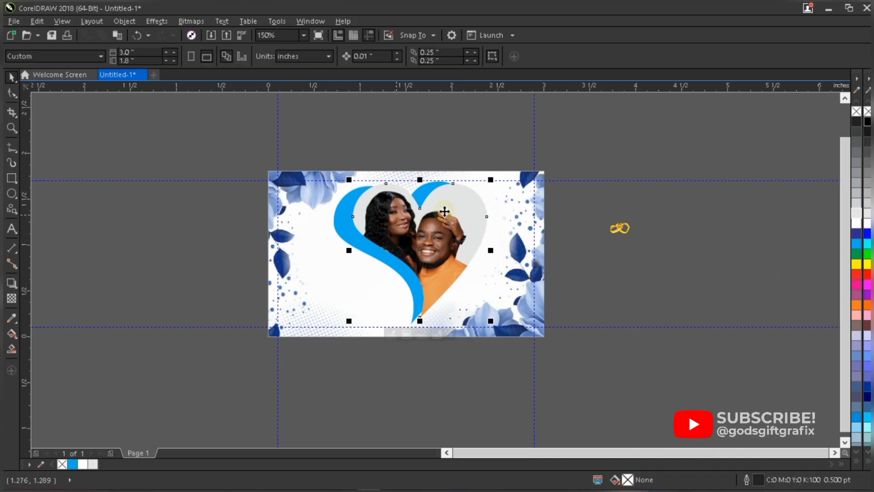
key(Down)
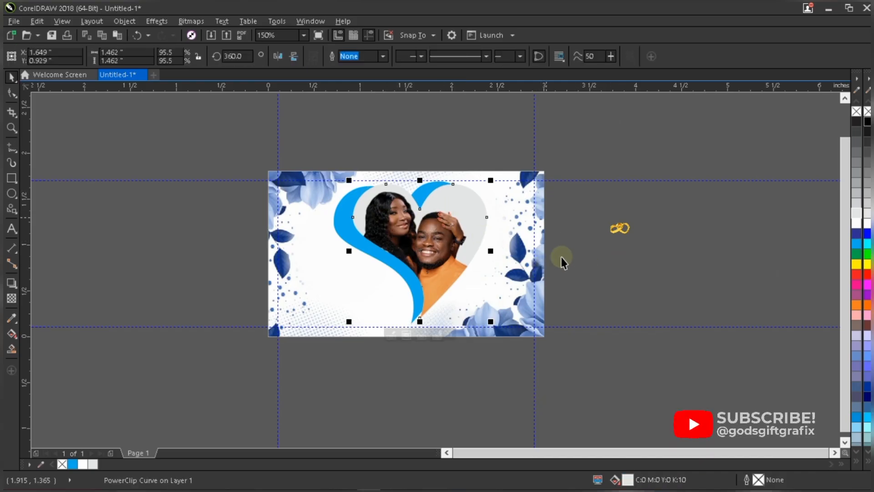
click(605, 289)
click(256, 320)
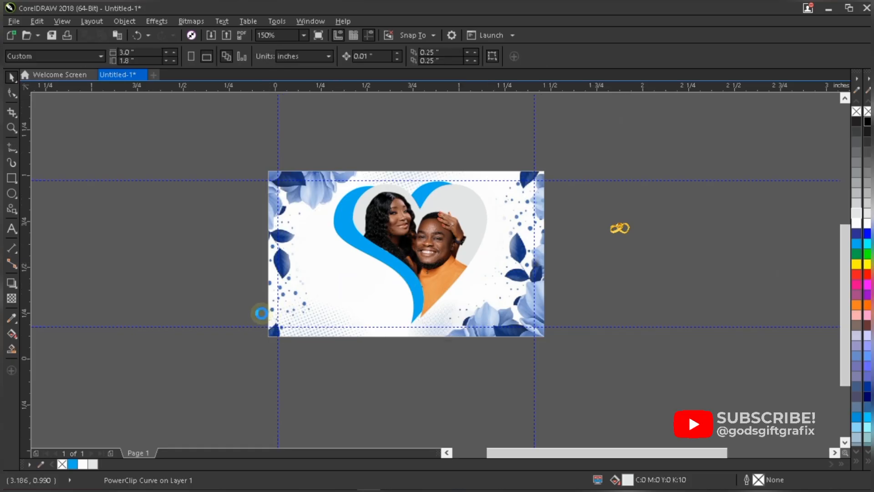
Create artistic text with the bride's name, an ampersand and the groom's name on three separate lines.
scroll(260, 314, up, 2)
click(18, 228)
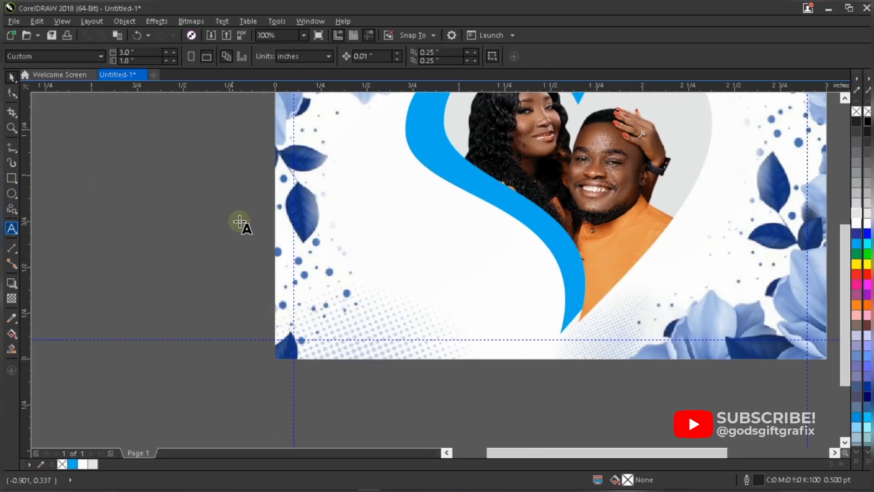
scroll(273, 349, down, 2)
text(Alice)
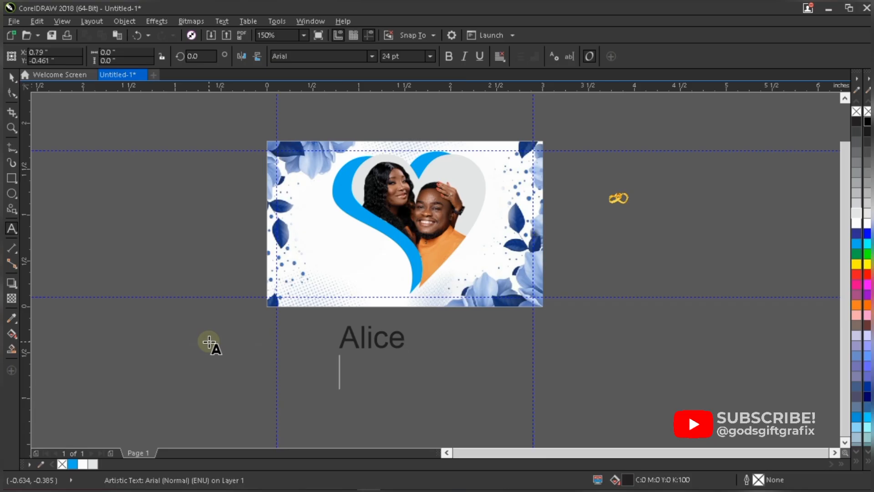
key(Return)
text(&)
key(Return)
text(Emmanuel)
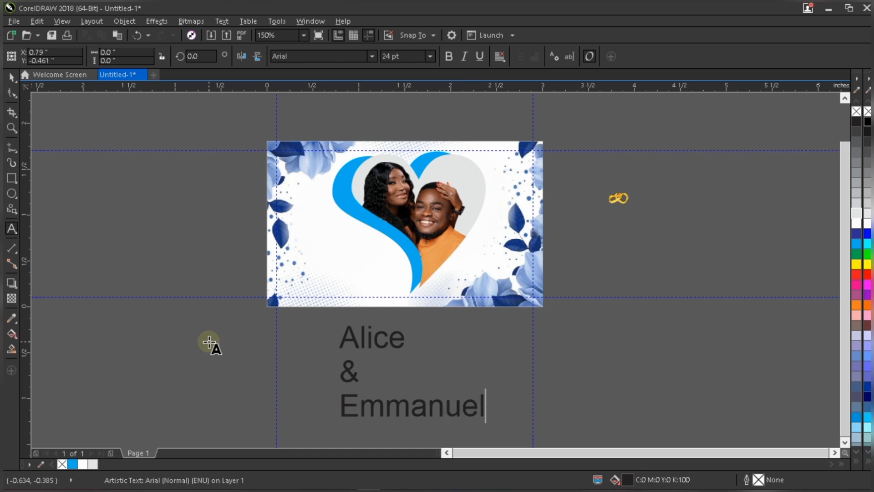
Scale the three-line text block down to about 13 pt and move it onto the card's lower left area.
key(ctrl+space)
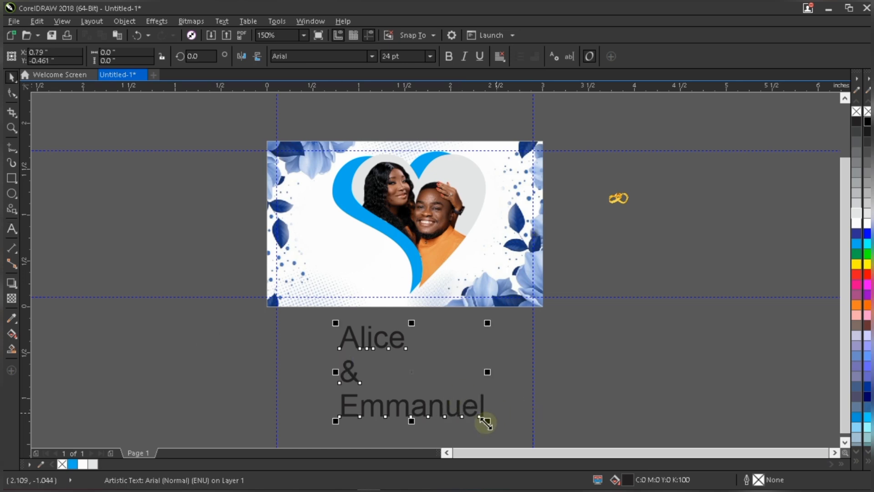
drag(485, 423, 414, 374)
click(348, 334)
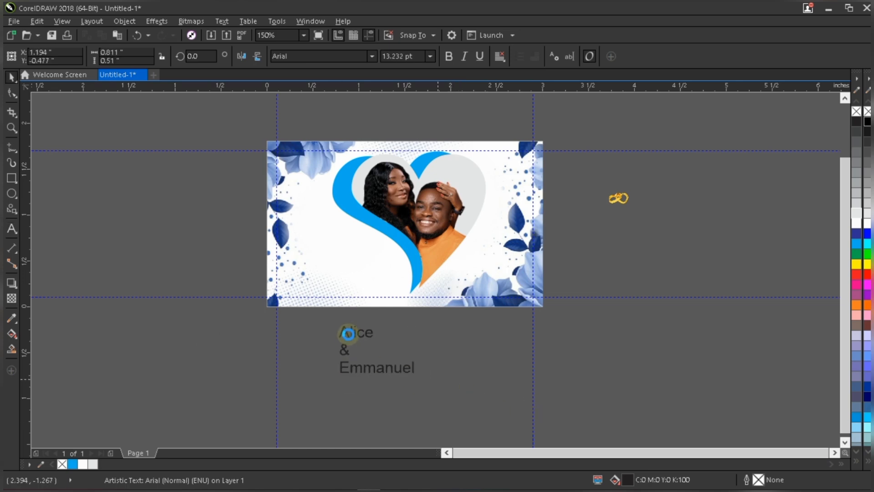
drag(355, 333, 329, 266)
Break the text block apart into separate lines and move the first name line upward.
scroll(329, 266, up, 4)
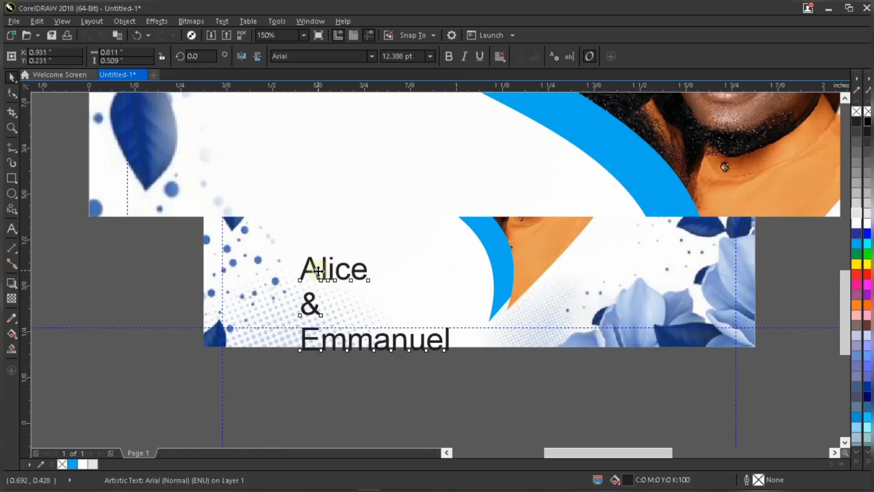
scroll(435, 255, down, 1)
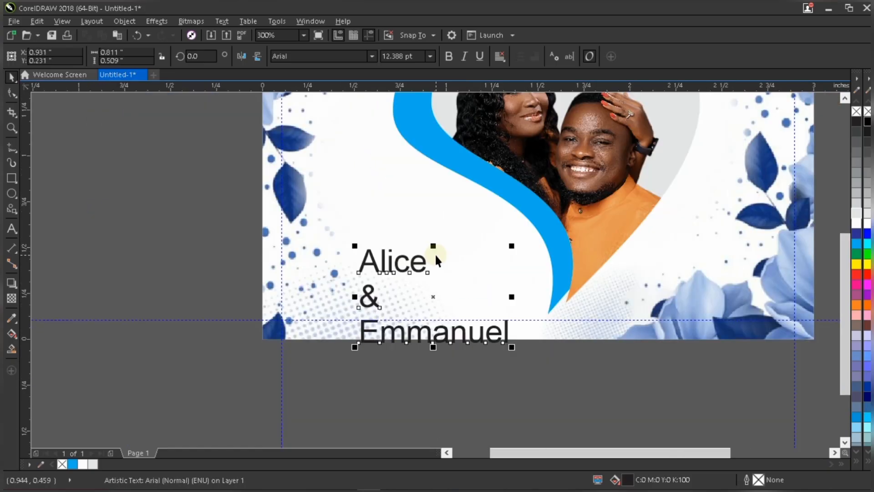
key(ctrl+k)
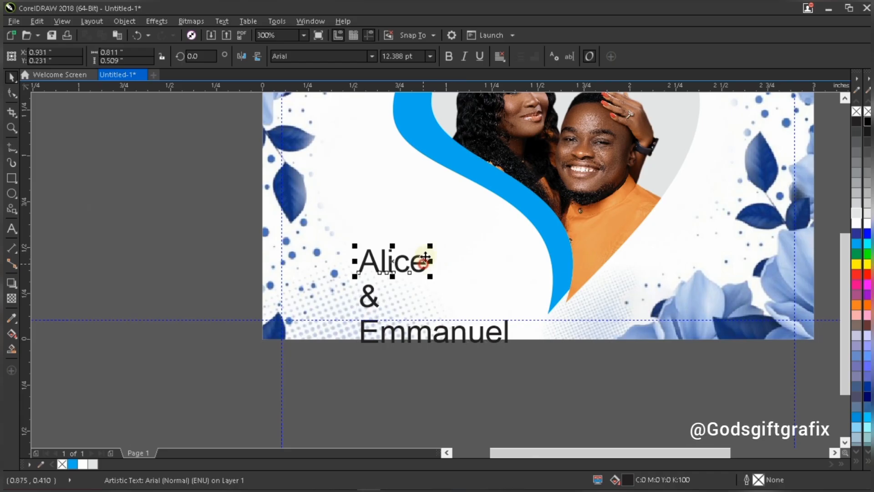
drag(436, 253, 433, 215)
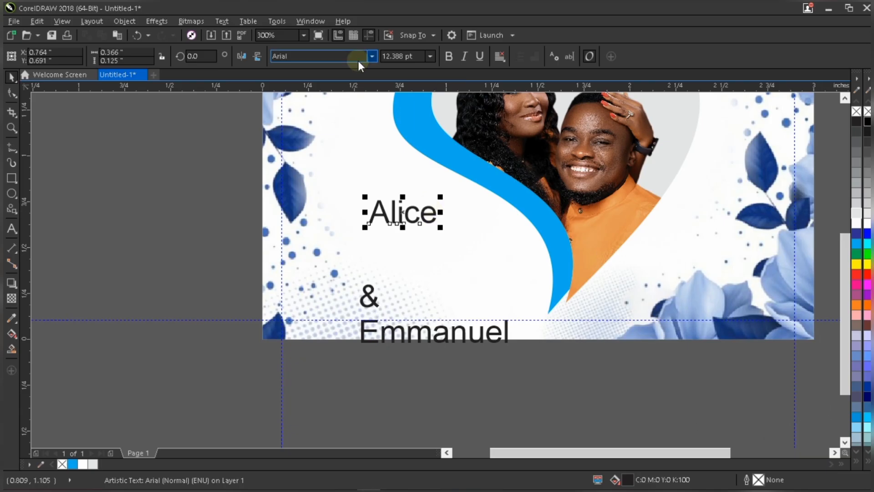
Change the first name's font to LAGISTHA.
key(BackSpace)
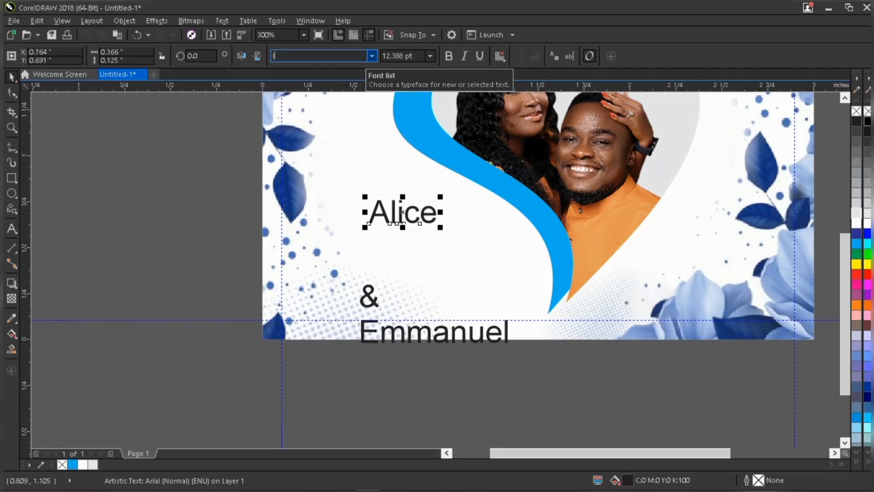
text(Lsgidths)
key(ctrl+a)
text(LAGIS)
key(Return)
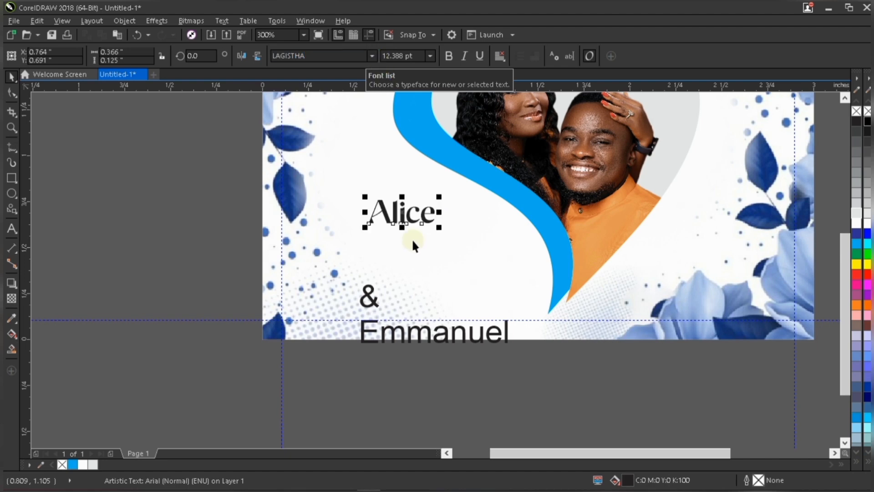
Enlarge the first name to about 23.8 pt and shift it slightly to the left.
drag(439, 227, 500, 268)
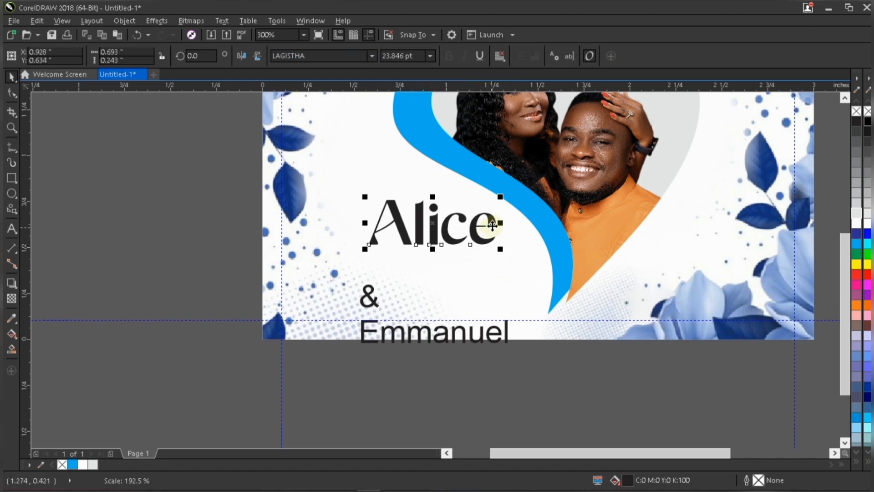
drag(492, 225, 476, 223)
drag(381, 272, 381, 271)
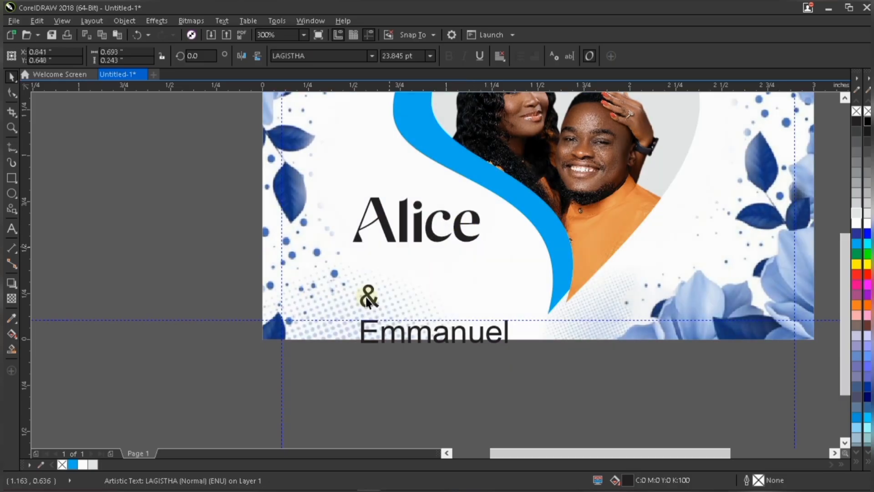
Nudge the first name up slightly and place the second name directly beneath it, setting the ampersand aside.
click(369, 296)
click(437, 232)
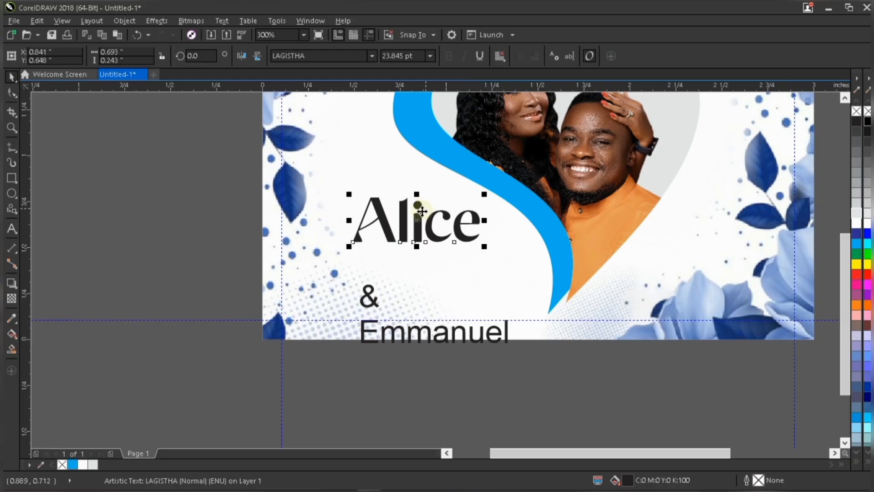
click(476, 218)
drag(476, 218, 475, 214)
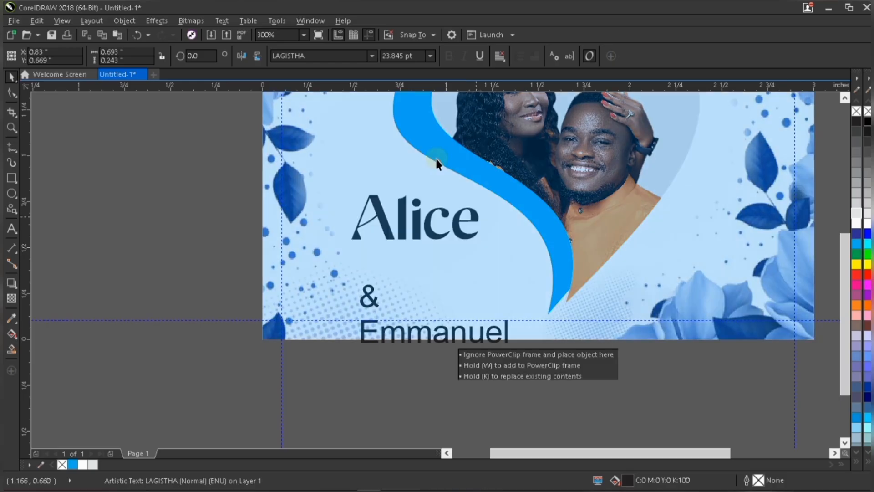
click(410, 55)
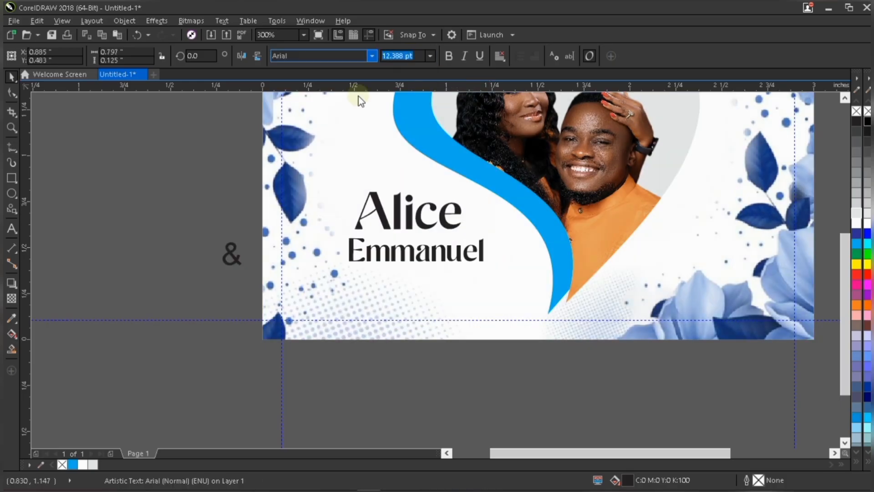
click(479, 229)
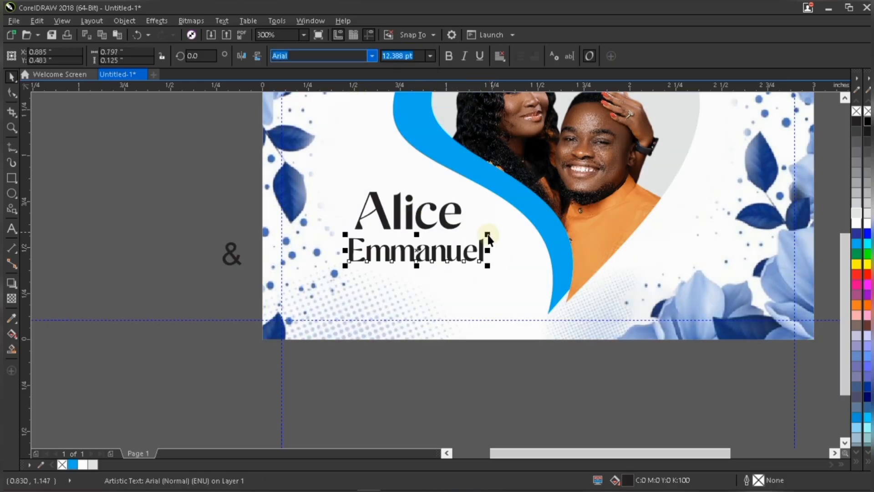
Give the second name the LAGISTHA font and set its size to 18.5 pt.
drag(488, 233, 509, 219)
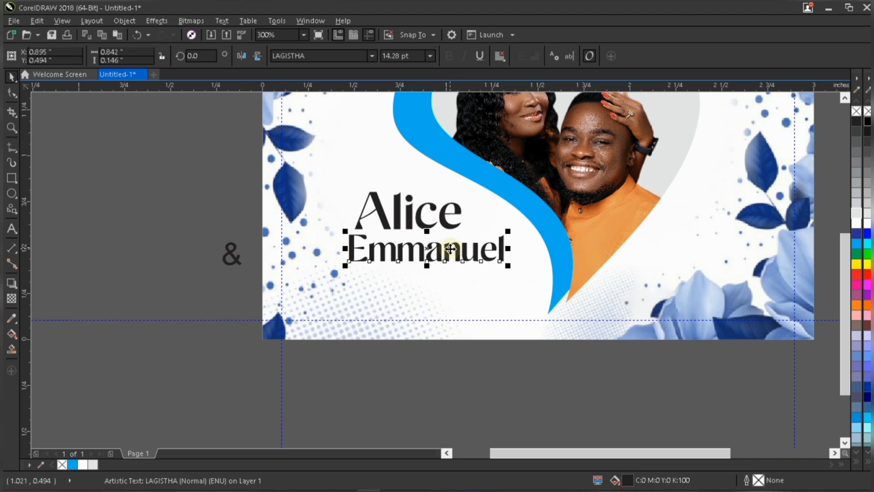
click(409, 56)
text(18)
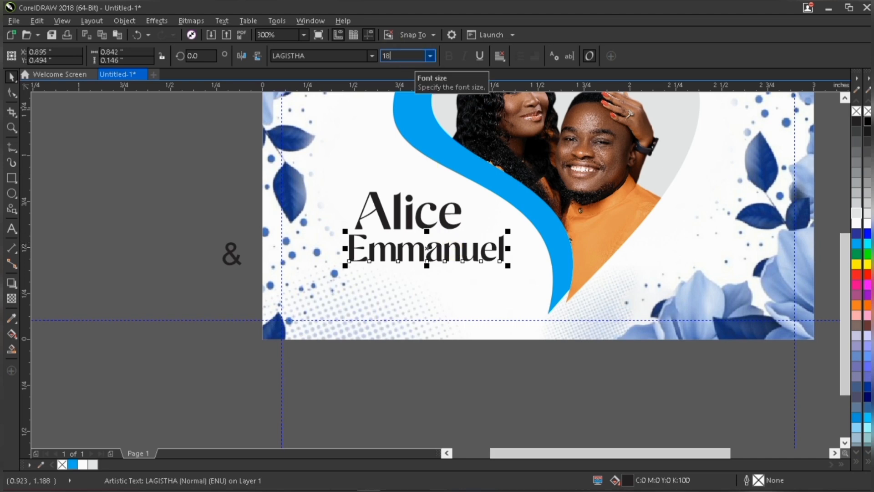
text(.5)
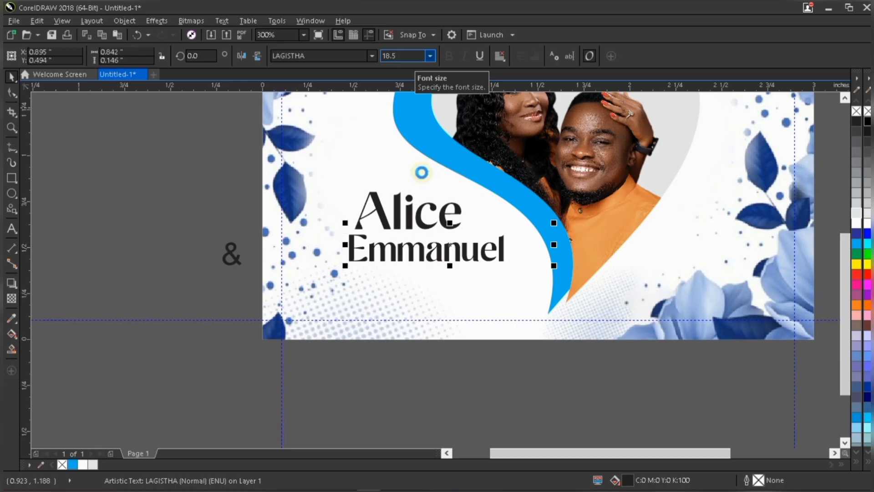
key(Return)
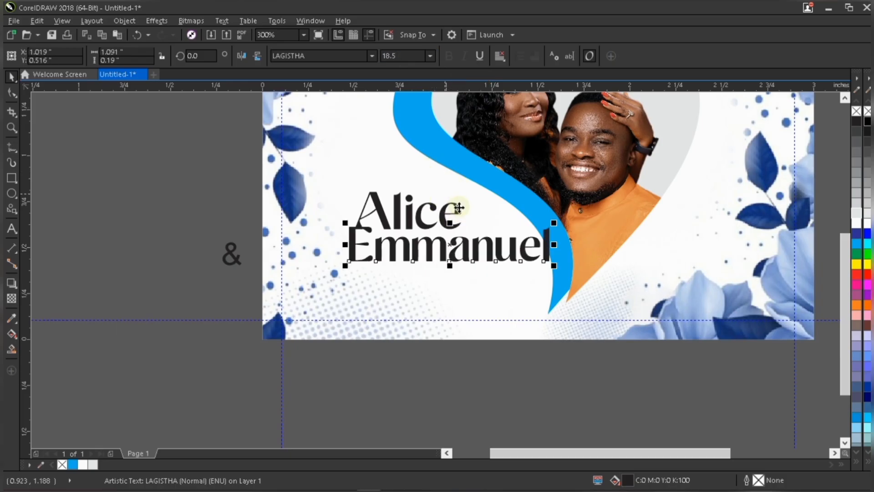
Select both names together and move them lower on the card.
click(455, 209)
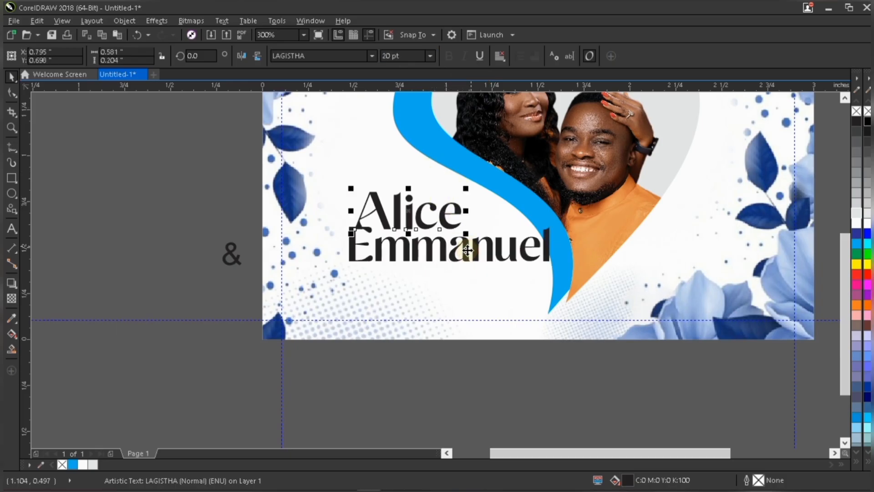
shift+click(467, 255)
drag(467, 255, 454, 276)
scroll(454, 276, down, 3)
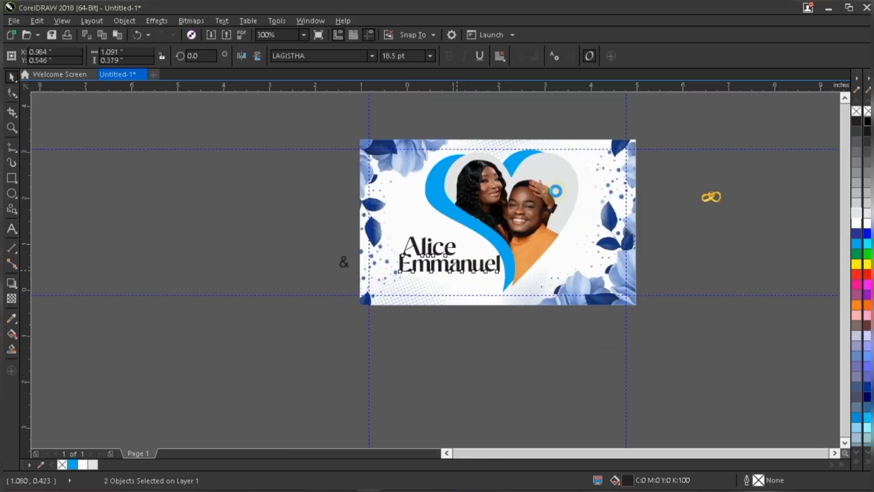
scroll(457, 274, down, 2)
scroll(498, 246, up, 2)
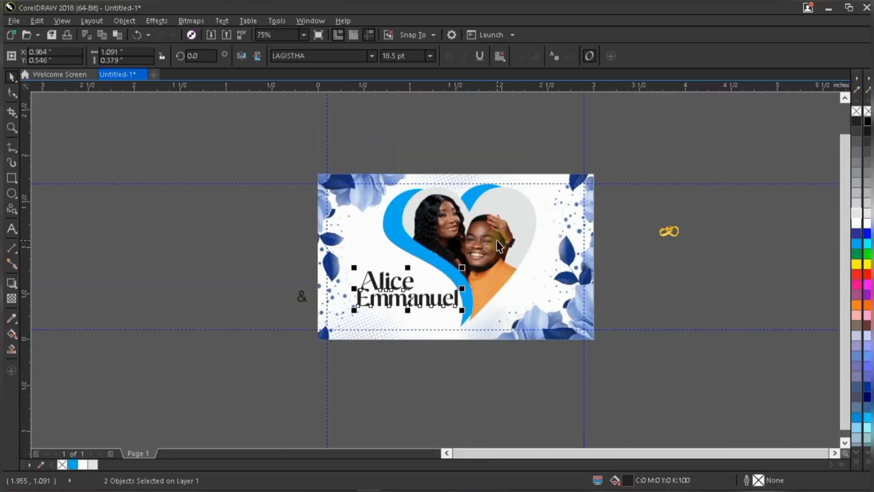
click(389, 146)
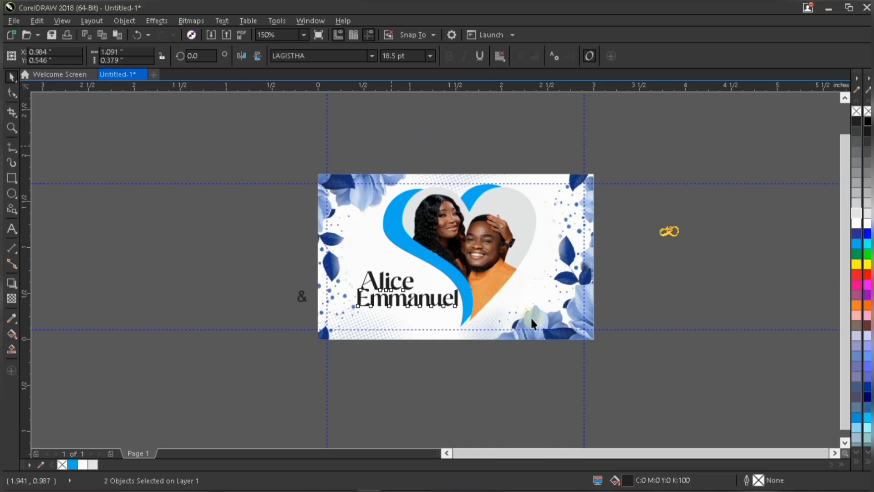
click(390, 234)
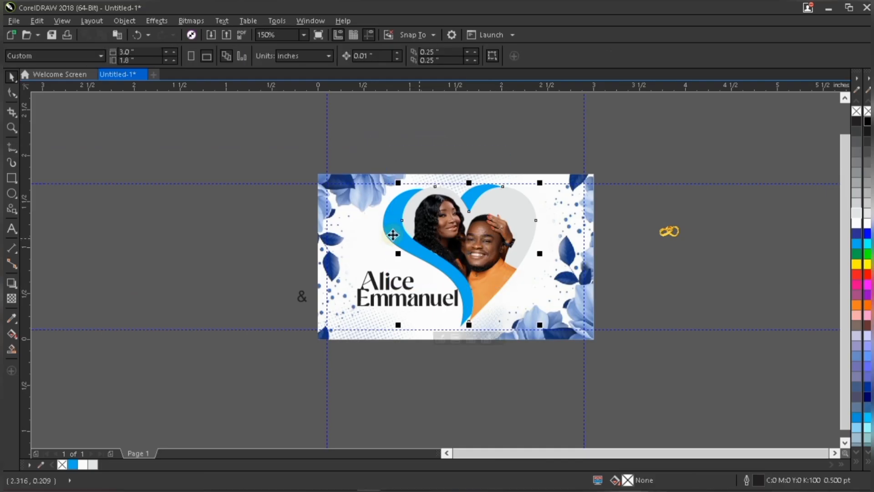
shift+click(412, 310)
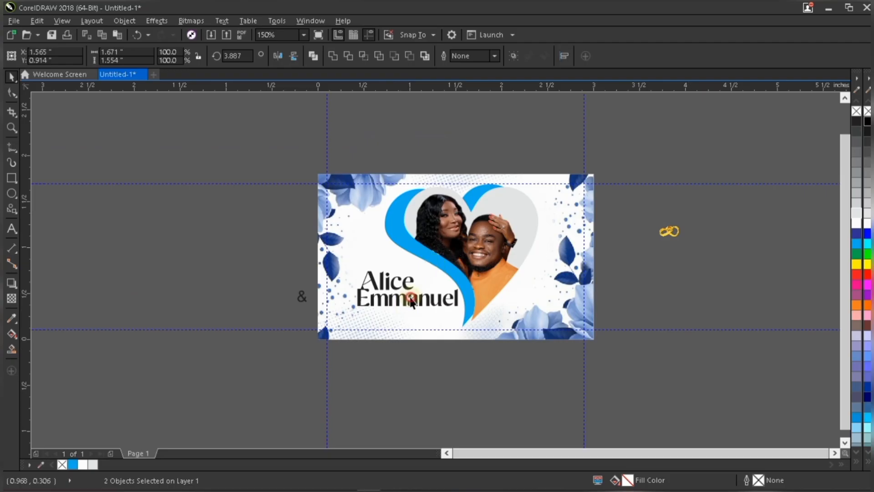
key(Escape)
Select both name lines and nudge them slightly upward.
scroll(405, 309, up, 1)
click(426, 256)
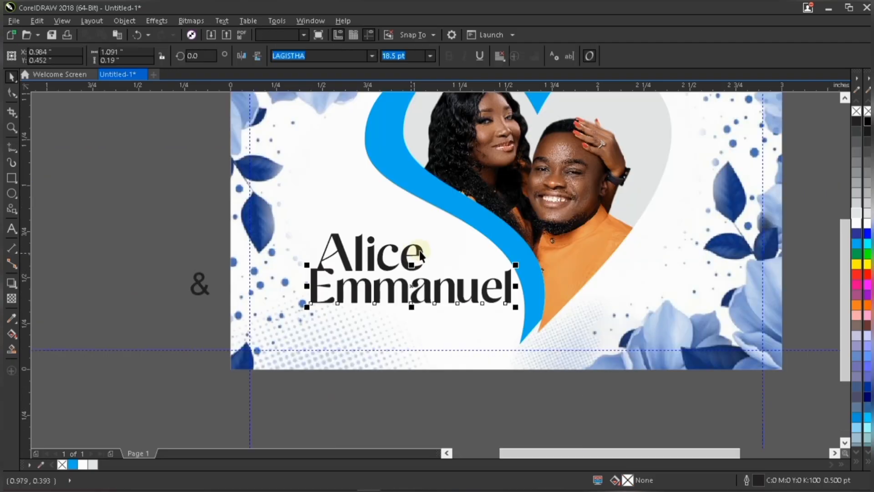
mouse_move(395, 273)
mouse_down()
mouse_move(390, 263)
mouse_move(399, 259)
mouse_up()
scroll(329, 322, down, 1)
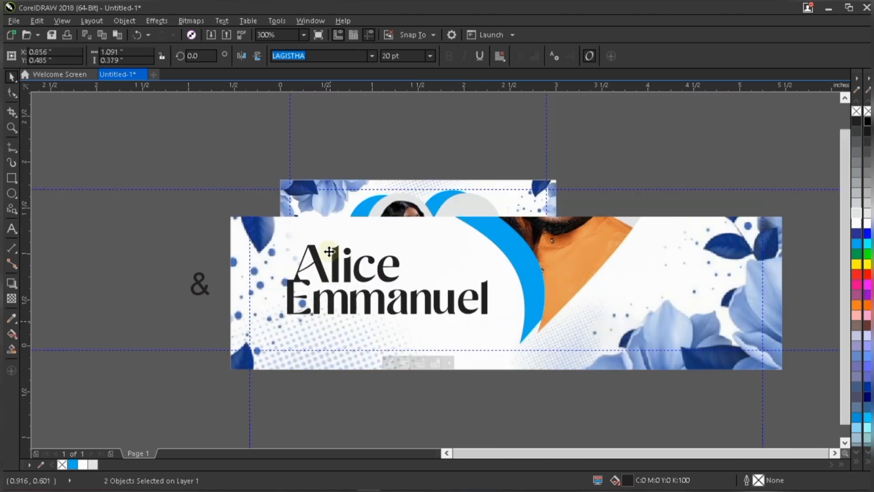
Nudge the background image slightly and center the first name above the second name.
click(324, 247)
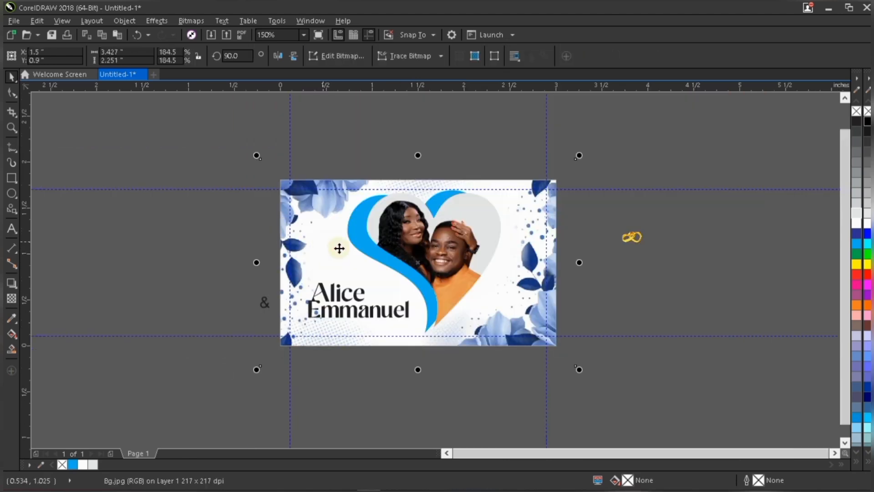
drag(339, 248, 340, 257)
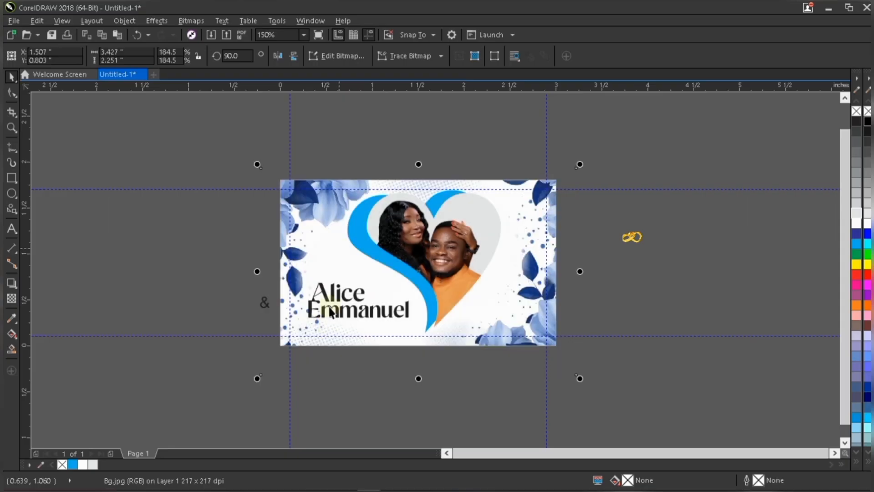
scroll(345, 312, up, 1)
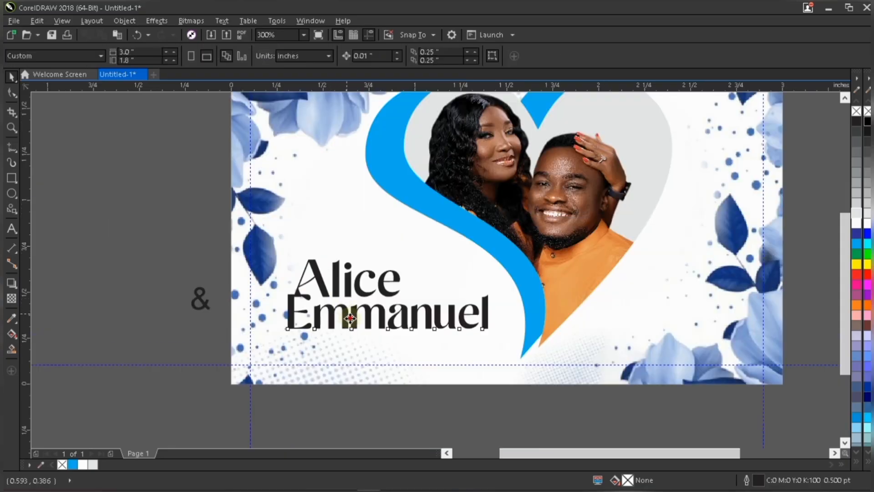
drag(350, 317, 351, 319)
click(380, 285)
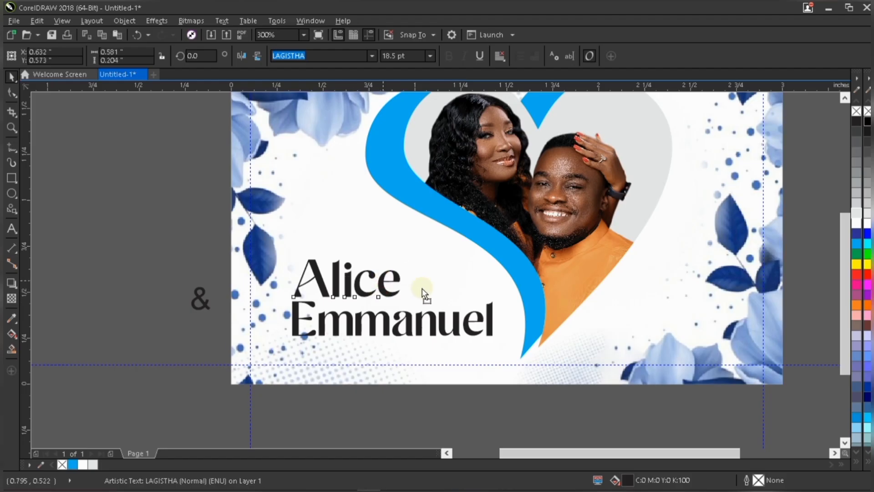
drag(423, 293, 437, 325)
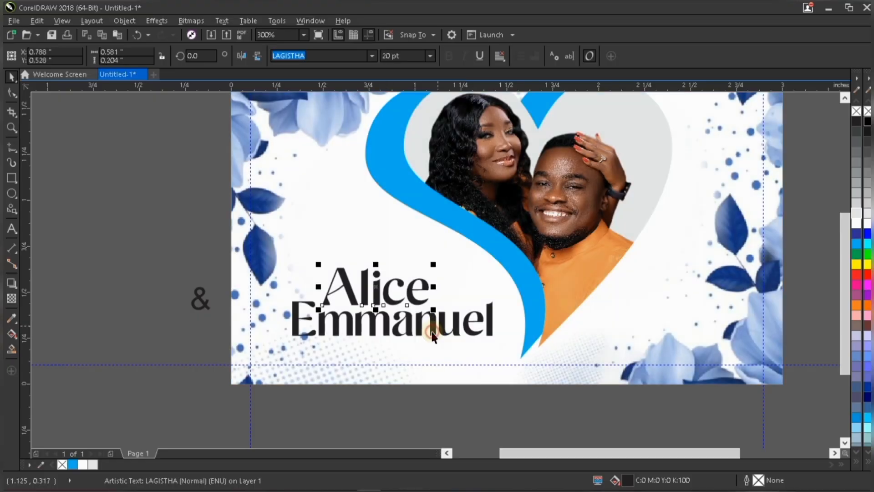
shift+click(375, 362)
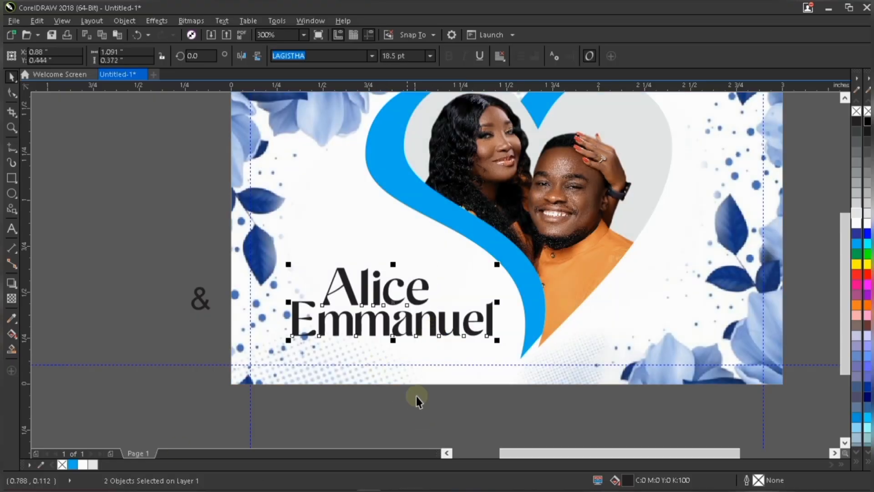
key(Escape)
scroll(406, 354, down, 2)
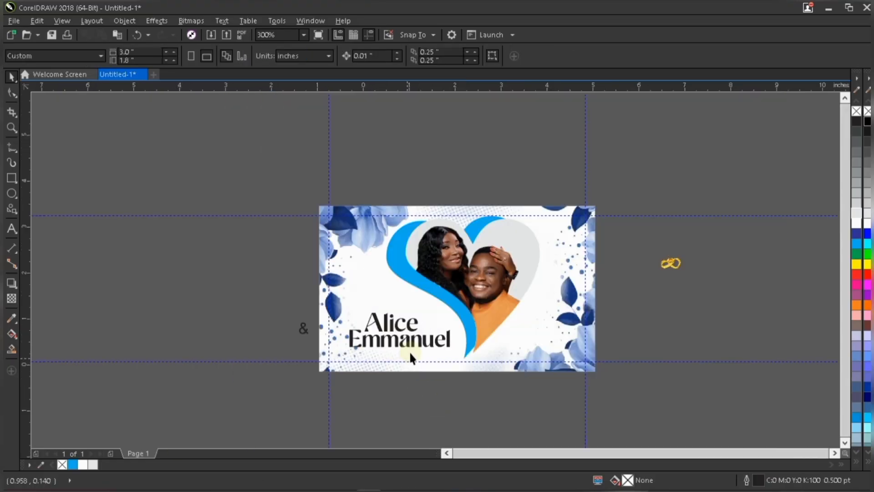
scroll(409, 351, down, 1)
scroll(409, 350, up, 2)
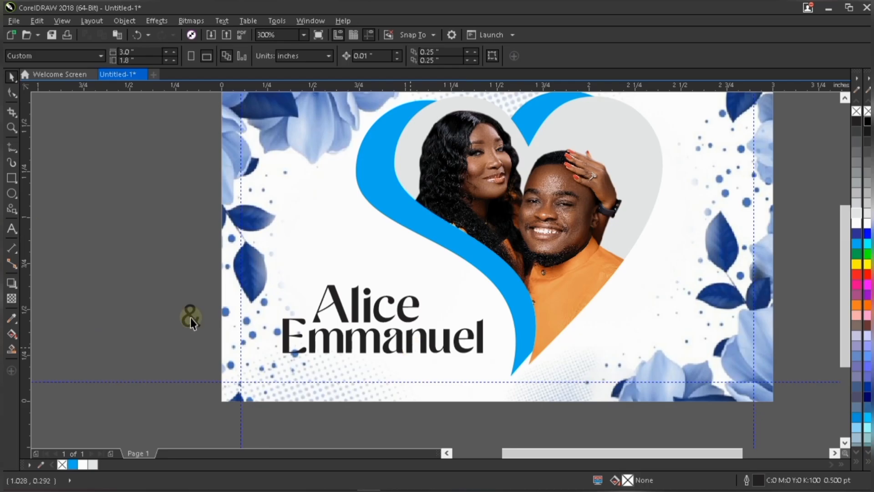
Draw a small circle about 0.17 inch across beside the first name.
click(190, 318)
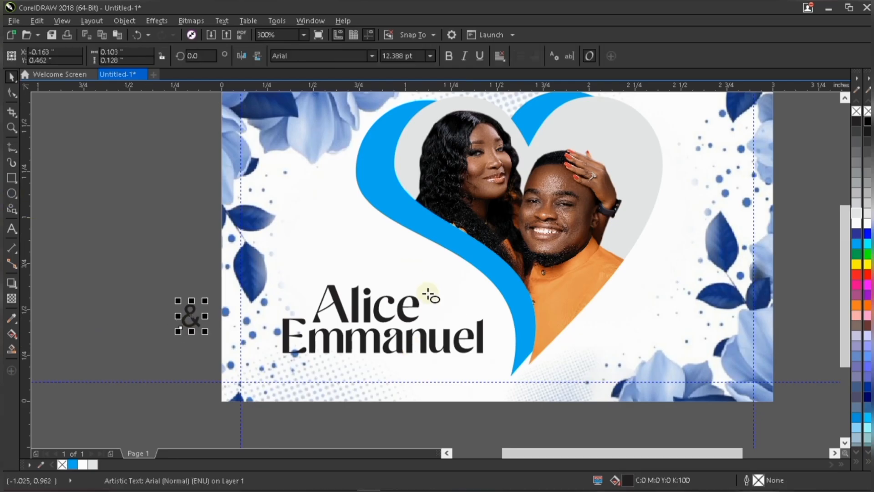
key(F7)
drag(430, 292, 458, 323)
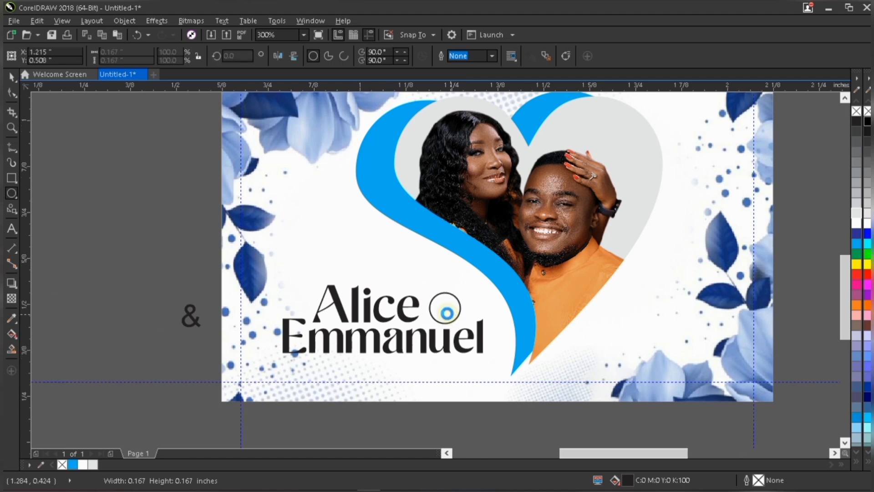
Enlarge the circle to about 0.2 inch in diameter.
scroll(447, 313, up, 2)
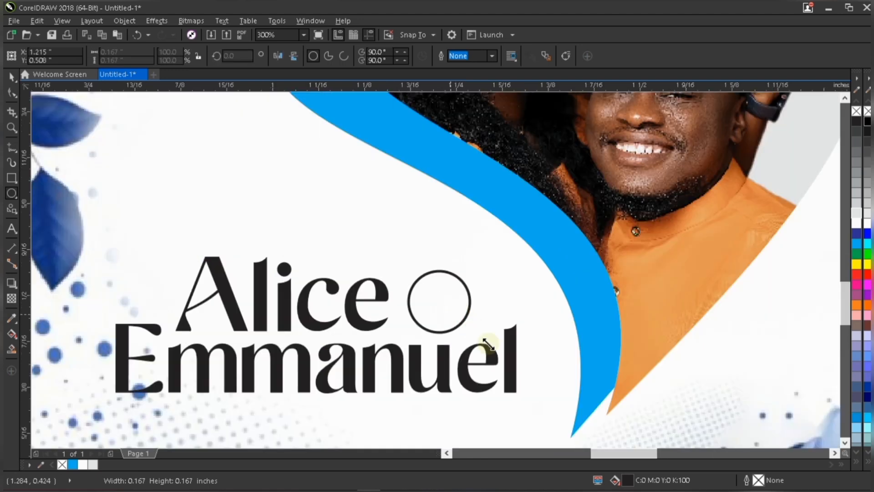
key(space)
scroll(488, 344, down, 1)
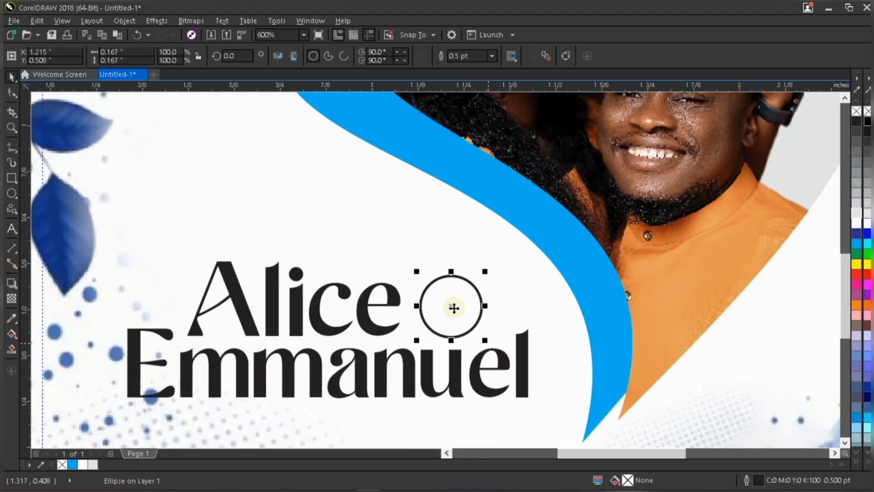
drag(488, 343, 491, 347)
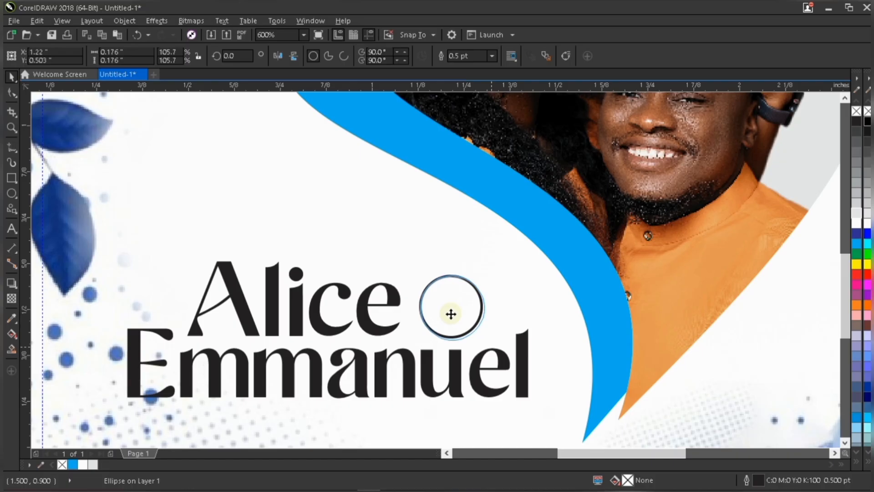
scroll(451, 313, down, 1)
click(17, 233)
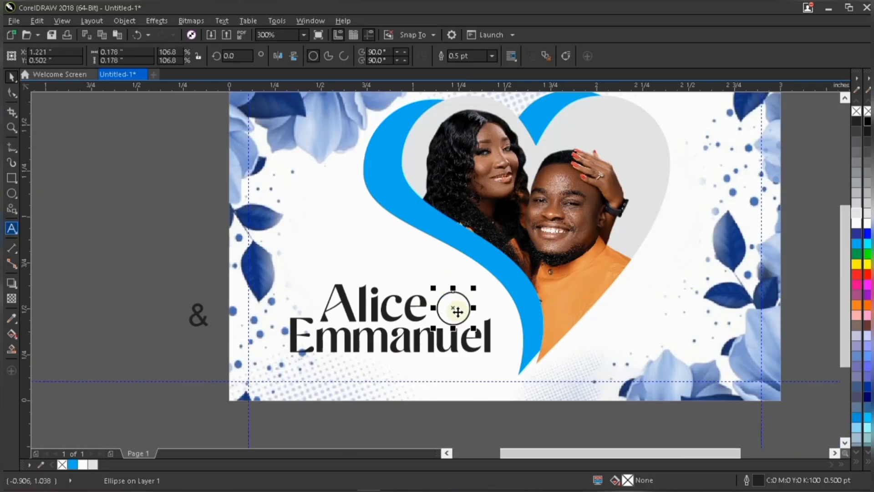
key(space)
scroll(461, 312, up, 1)
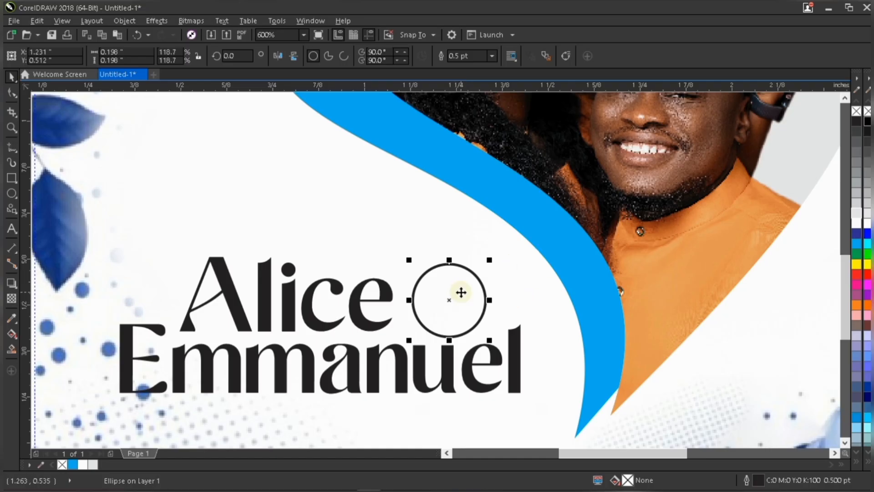
scroll(461, 293, down, 2)
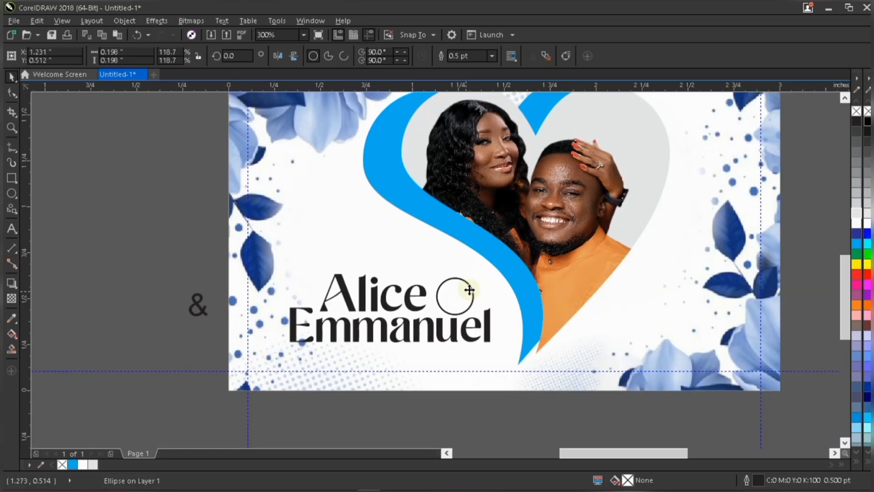
scroll(469, 290, up, 4)
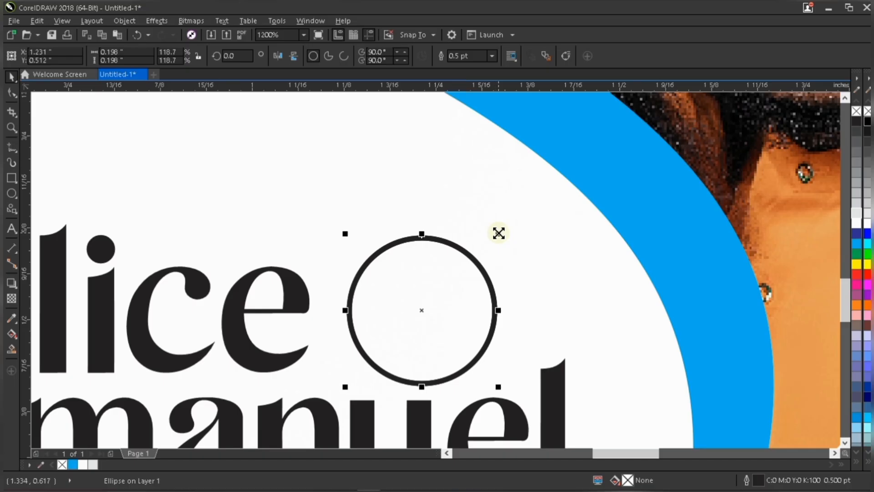
Add a smaller concentric copy of the circle, about 0.16 inch across, and fill the outer circle red.
drag(498, 233, 485, 233)
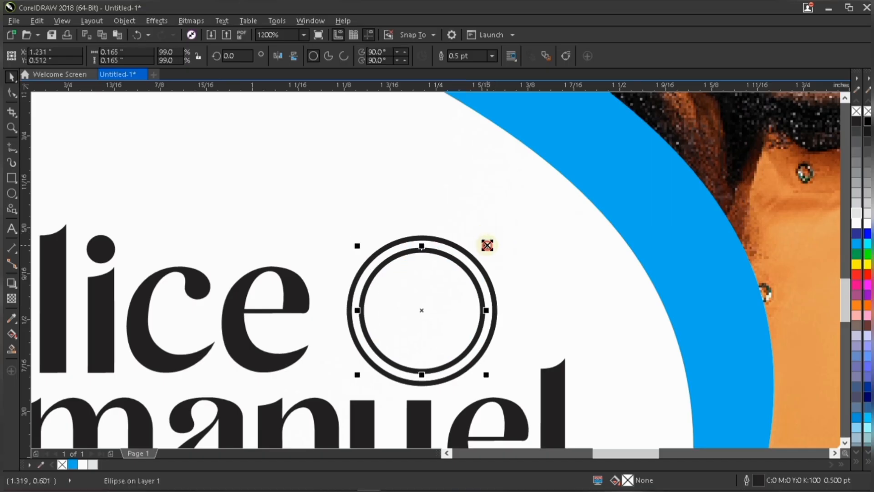
drag(486, 244, 485, 243)
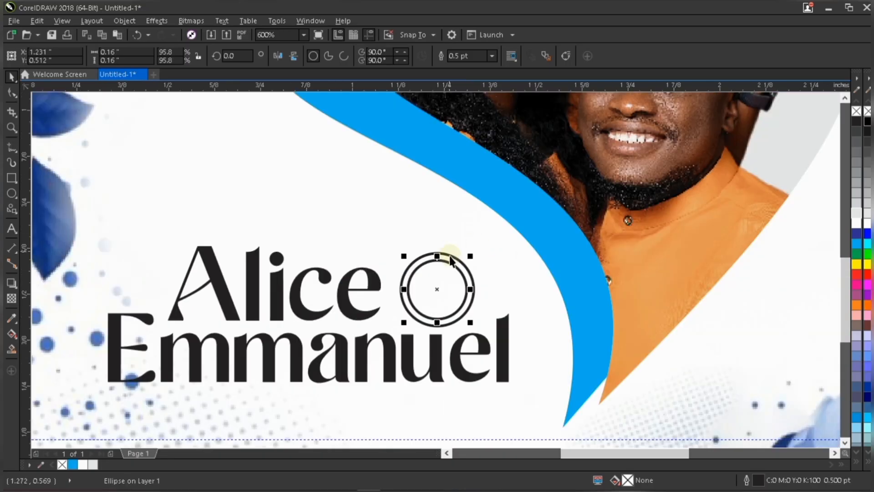
scroll(450, 255, down, 2)
click(451, 256)
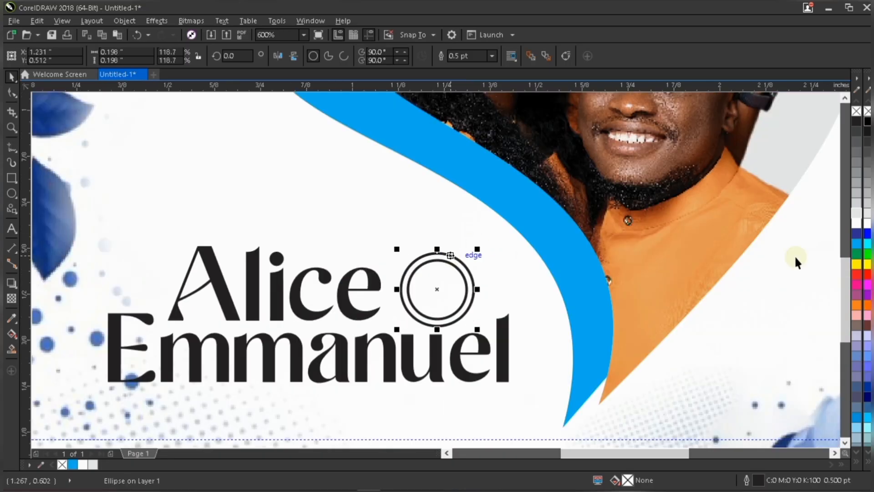
click(857, 274)
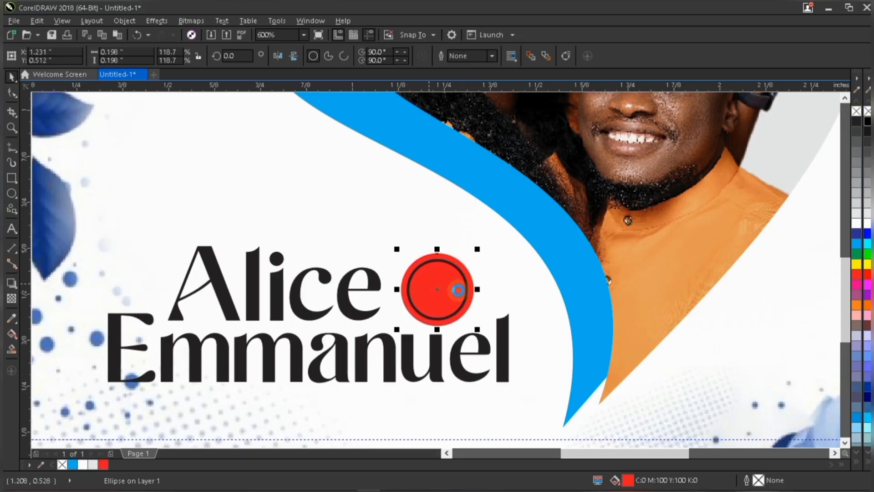
Shrink the inner circle to about 0.15 inch and give it a white outline.
click(458, 291)
scroll(459, 291, up, 1)
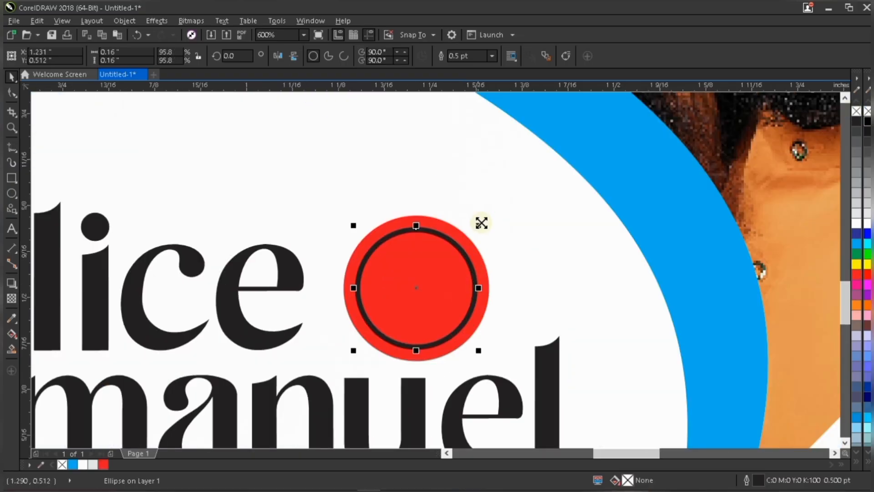
drag(479, 221, 471, 226)
right_click(856, 223)
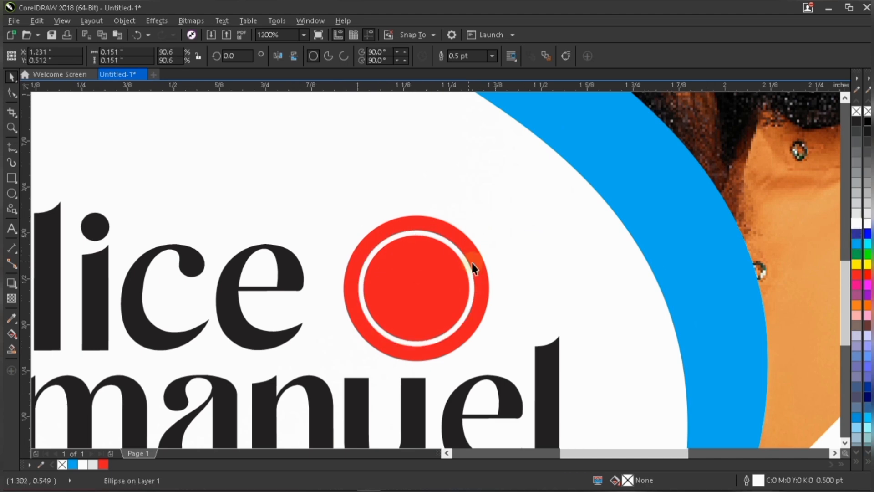
Shrink the inner white ring further to about 0.14 inch across.
scroll(470, 260, down, 2)
scroll(472, 238, up, 2)
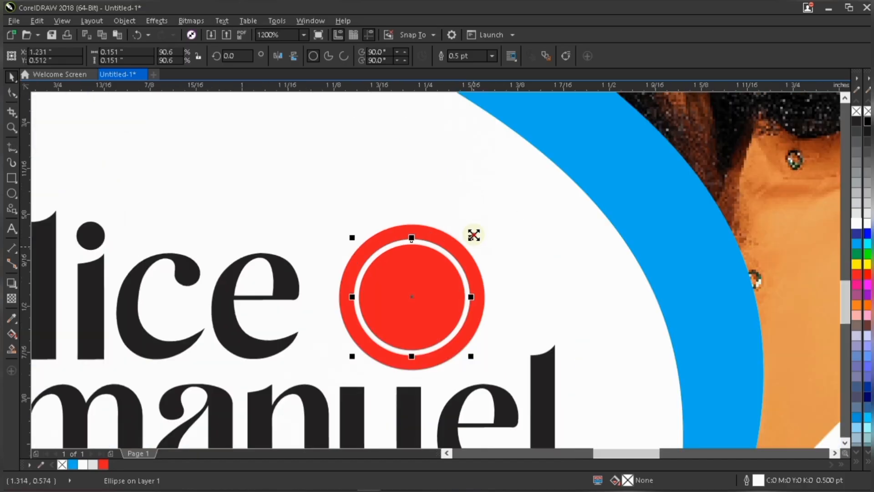
drag(471, 236, 469, 240)
scroll(468, 246, down, 2)
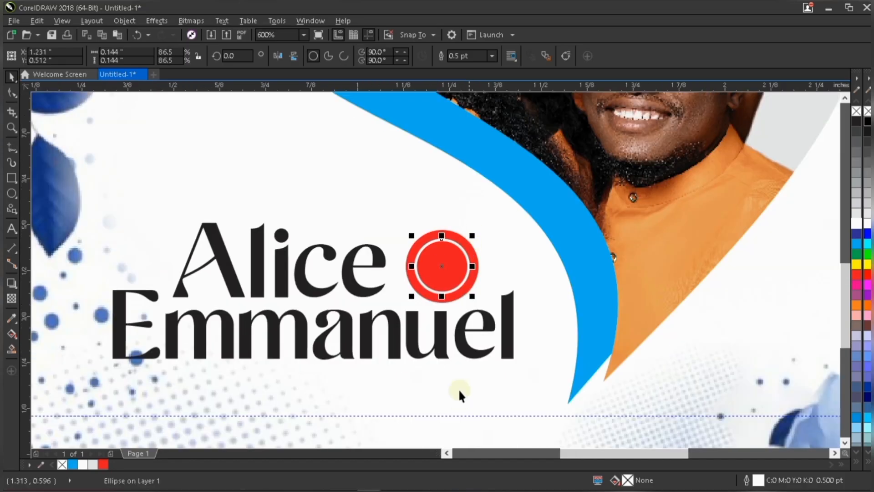
scroll(460, 392, down, 2)
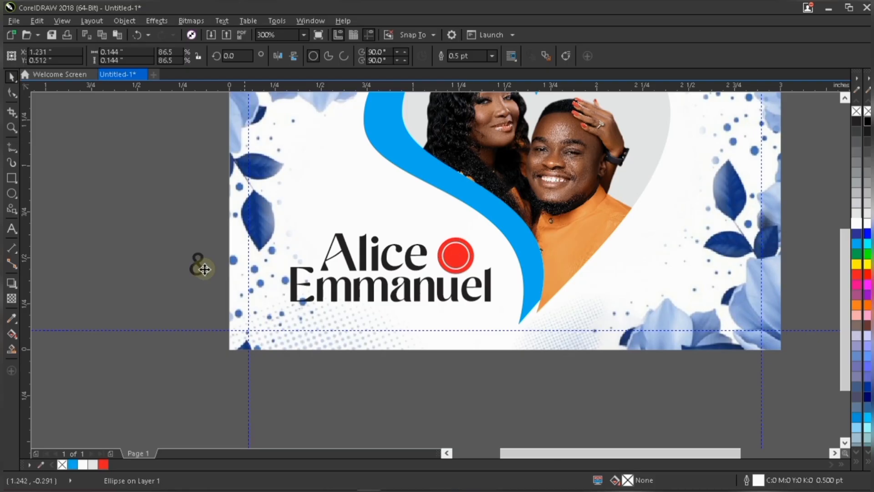
Move the ampersand onto the red circle and bring it to the front.
click(196, 264)
drag(205, 264, 463, 258)
scroll(463, 259, up, 4)
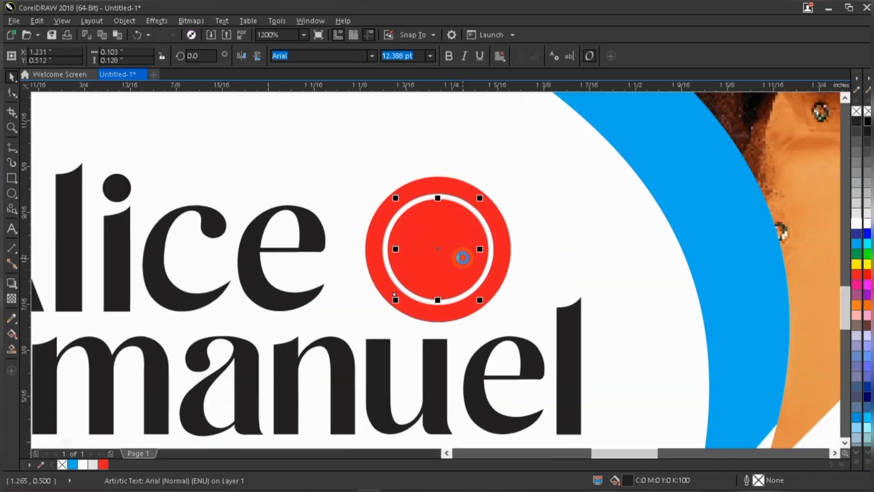
key(shift+Page_Up)
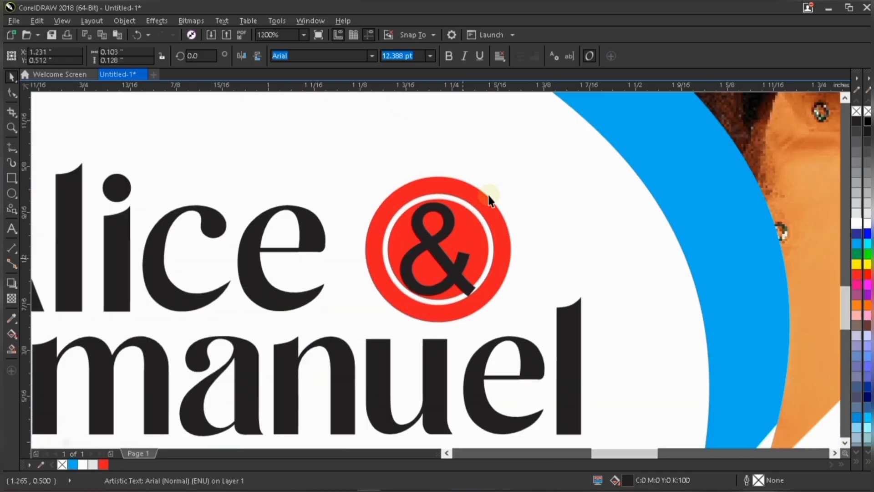
Resize the ampersand to about 10.9 pt, center it inside the ring and fill it white.
drag(475, 201, 466, 203)
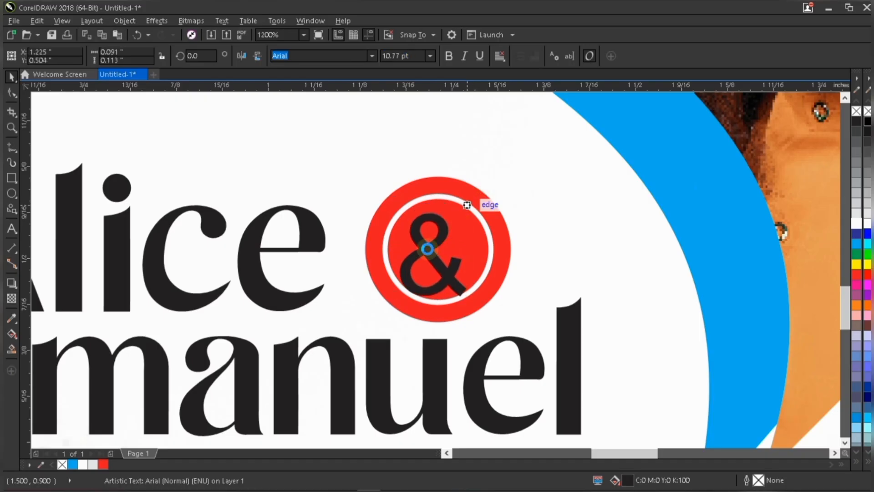
double_click(439, 244)
click(439, 245)
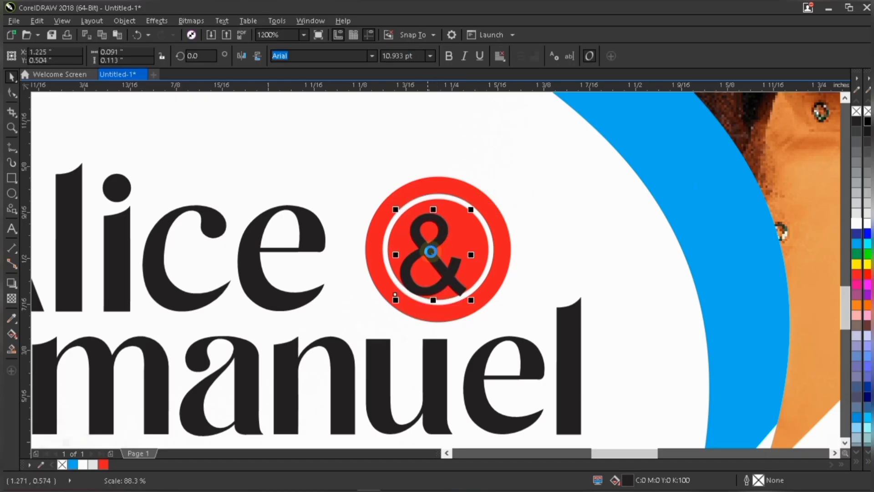
drag(437, 247, 447, 232)
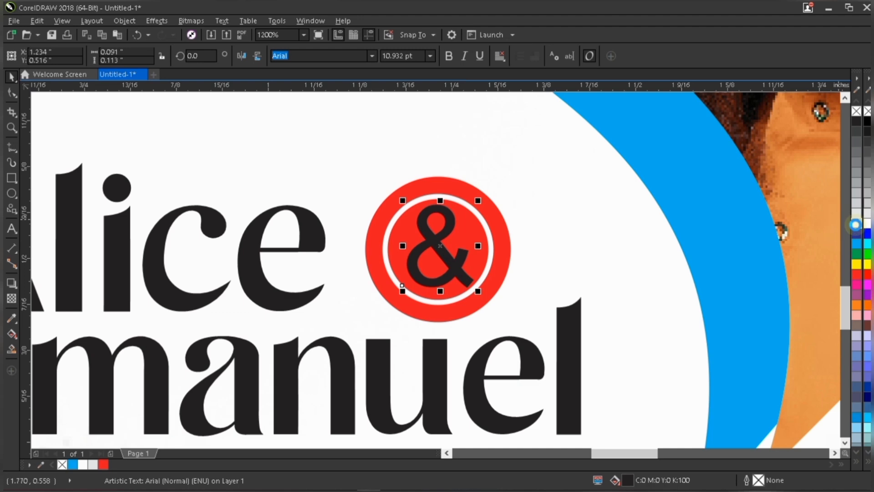
click(857, 223)
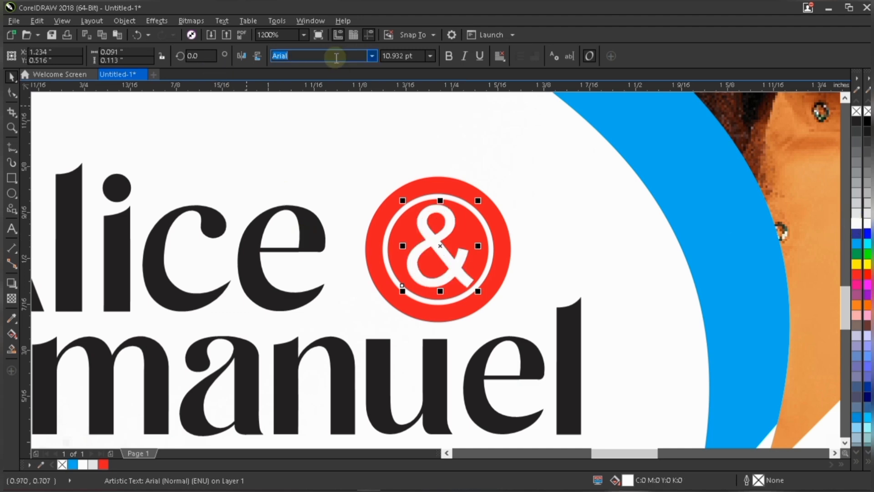
Set the ampersand's font to LainieDaySH and shrink it to about 9.6 pt.
text(LainieDaySH)
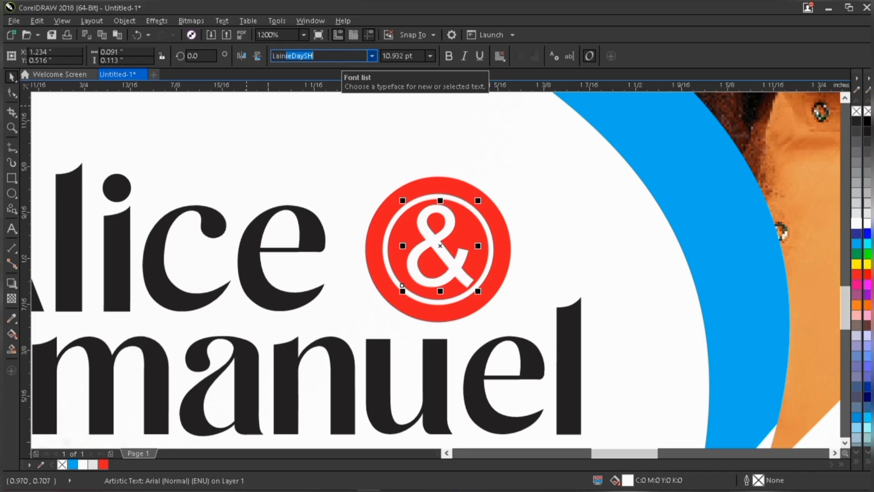
key(Return)
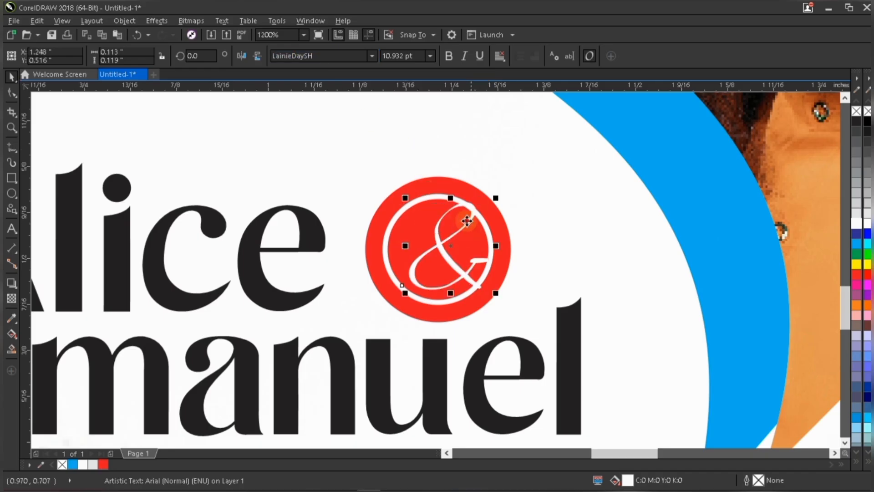
drag(467, 221, 464, 221)
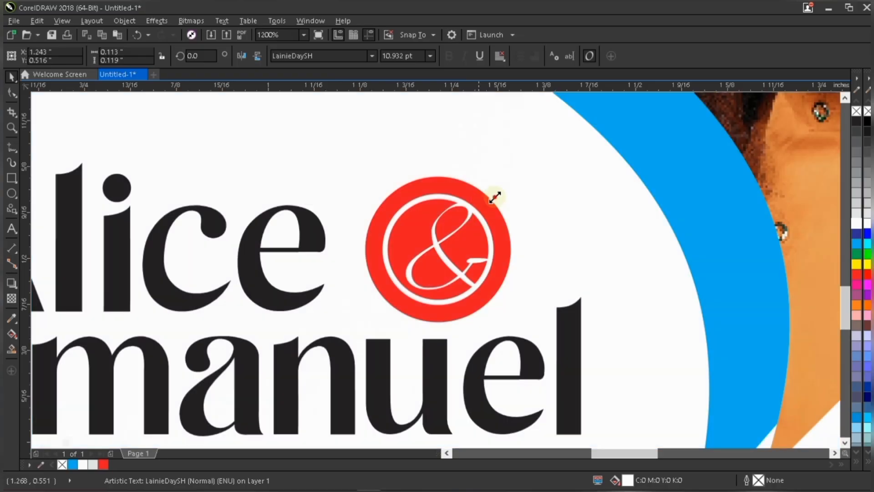
drag(494, 197, 451, 231)
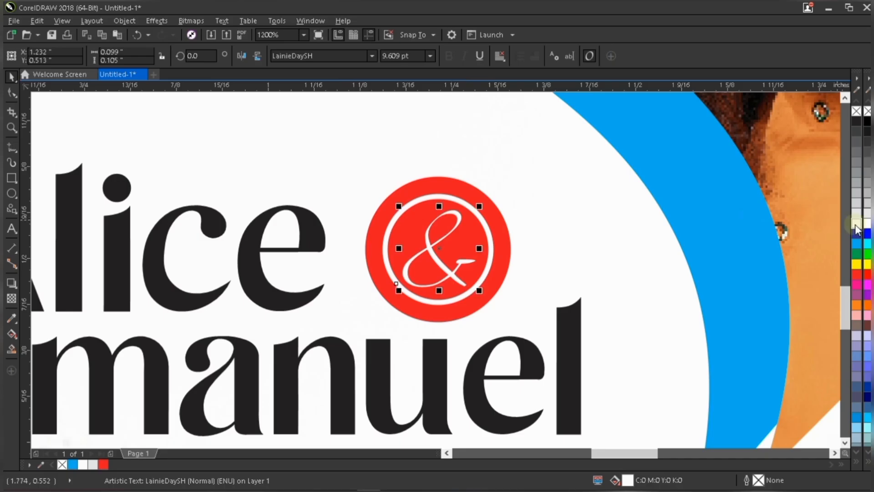
Give the ampersand a white outline and set its width to 0.3 pt.
drag(858, 230, 441, 259)
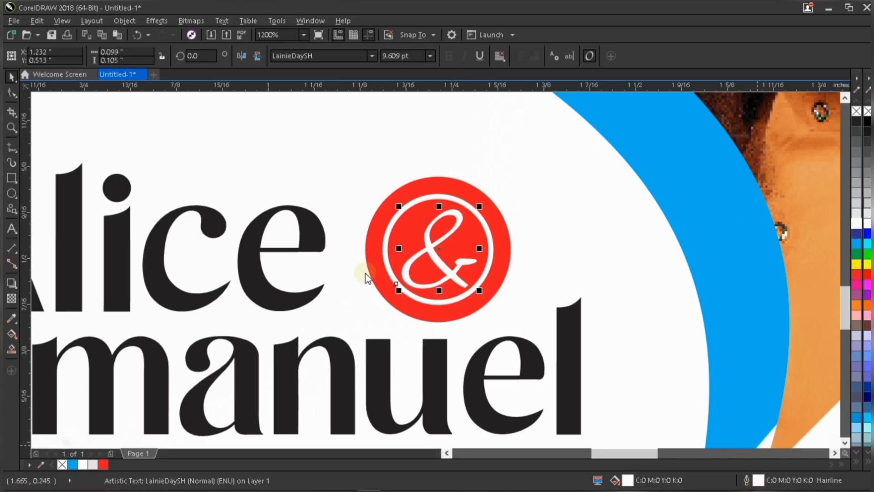
key(F12)
click(368, 178)
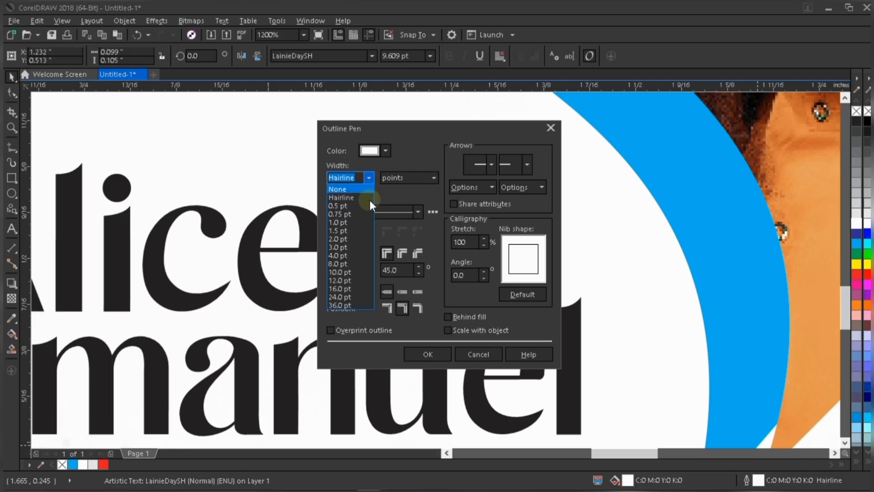
click(358, 178)
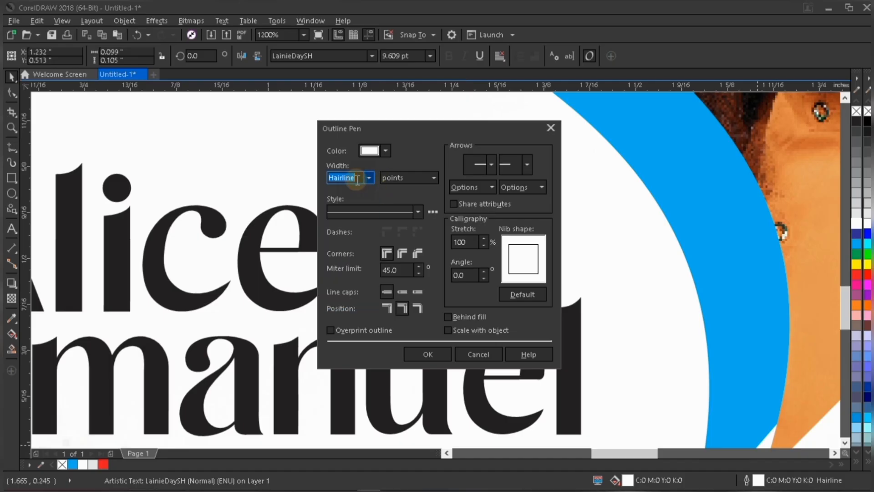
text(0.)
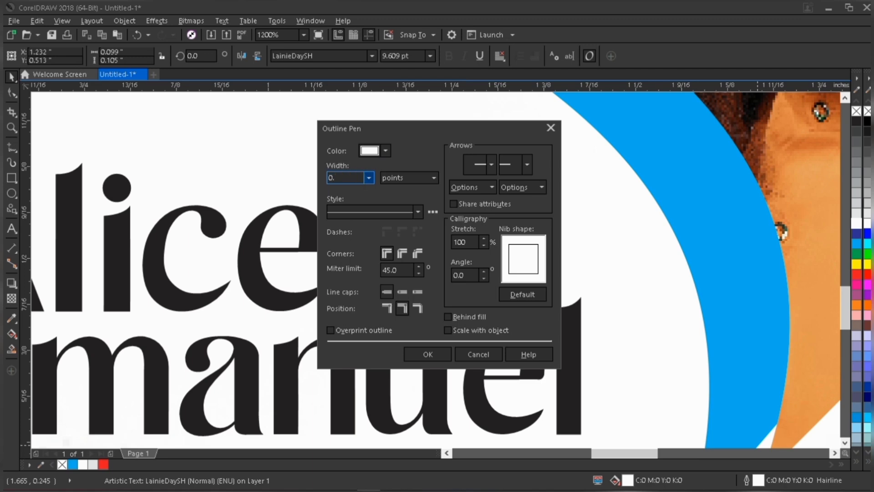
text(3)
click(436, 356)
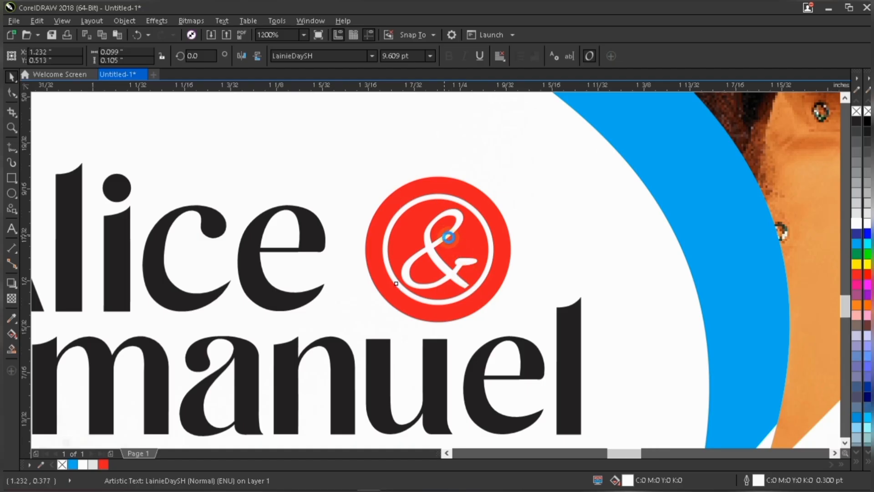
Nudge the Emmanuel name slightly downward.
scroll(450, 238, up, 2)
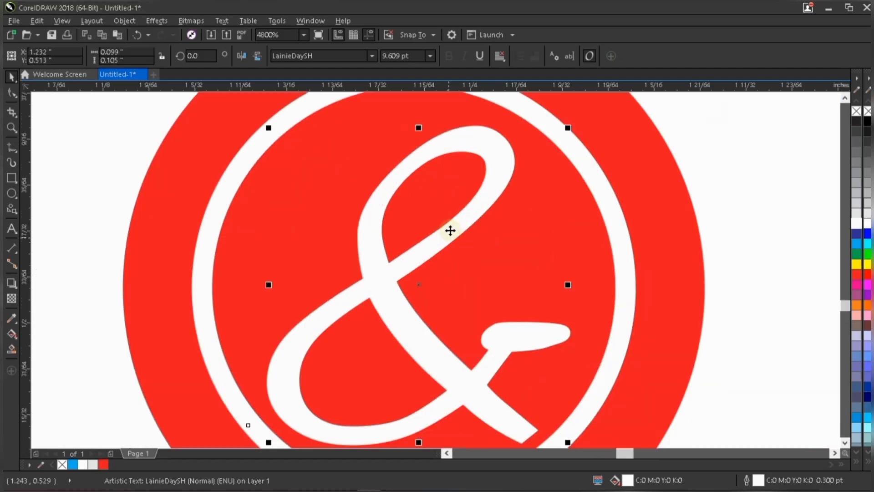
scroll(449, 235, down, 4)
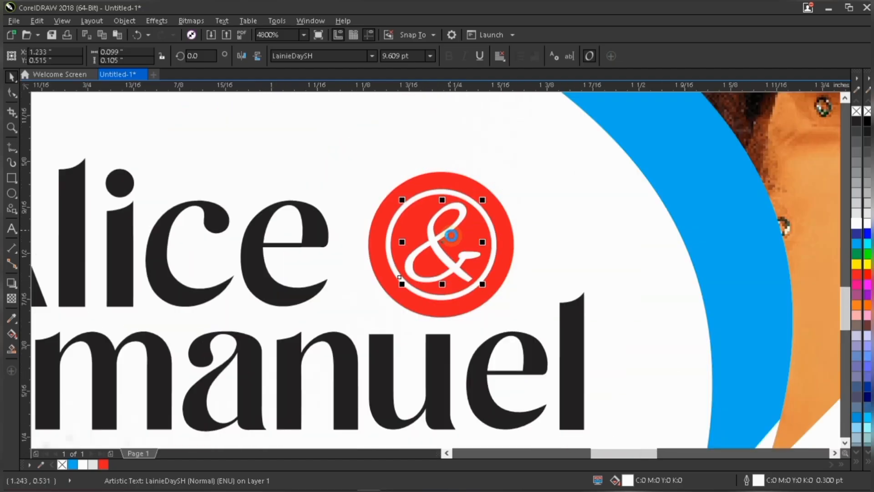
scroll(464, 304, down, 4)
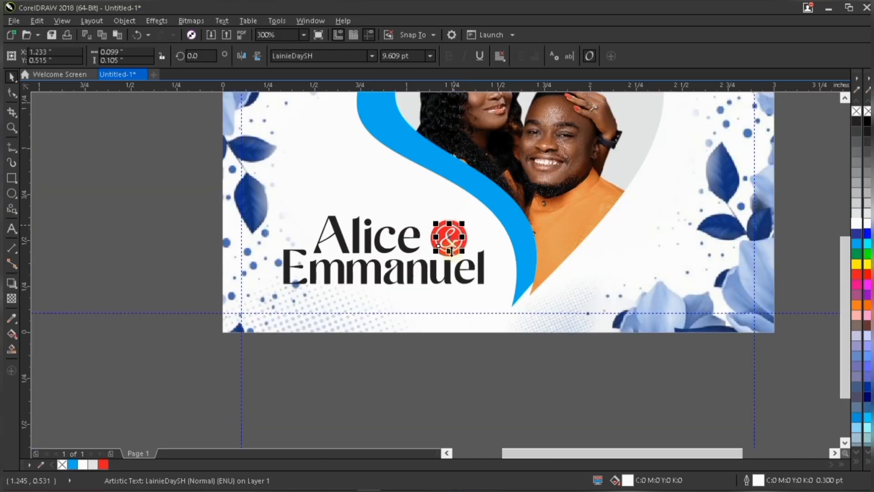
scroll(448, 254, up, 1)
click(547, 428)
scroll(460, 319, down, 2)
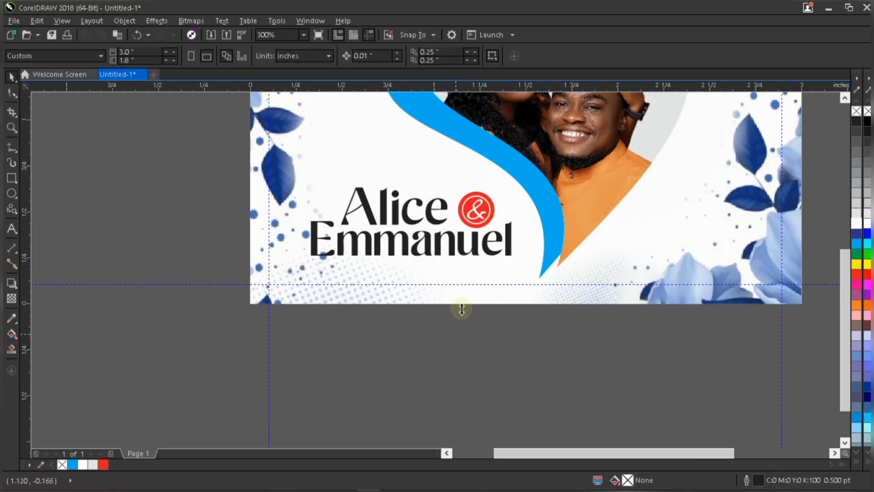
scroll(454, 286, up, 1)
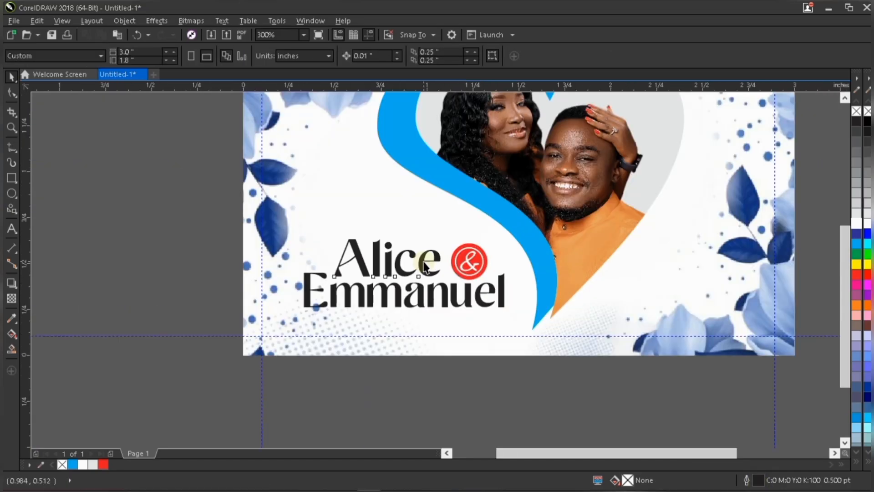
click(444, 278)
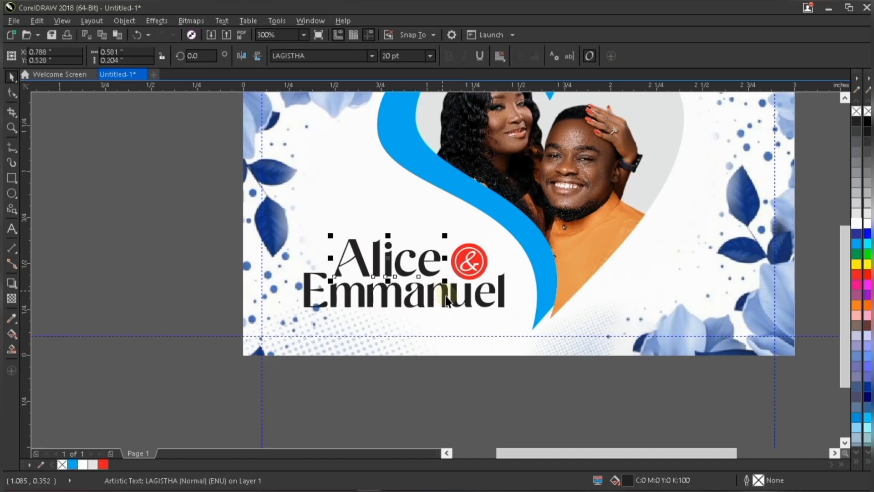
click(446, 296)
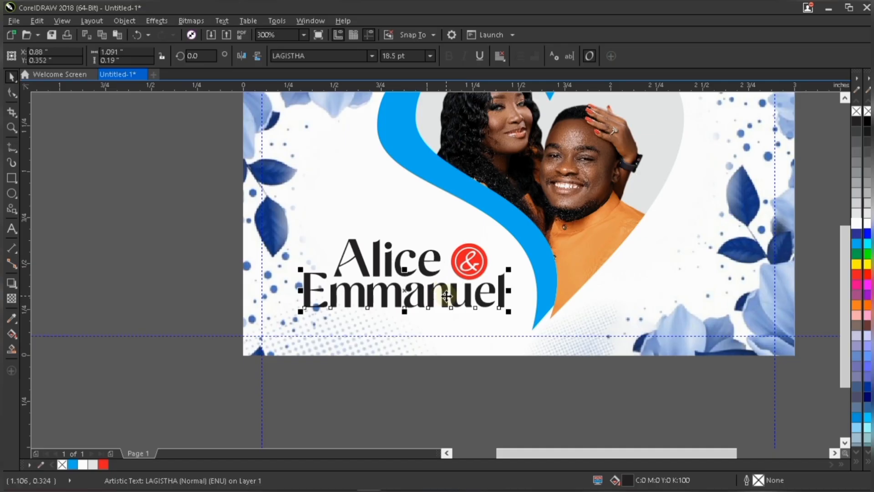
key(Down)
Add the artistic text "Sat. 9th November, 2024" below the card with the Text tool.
scroll(450, 302, down, 2)
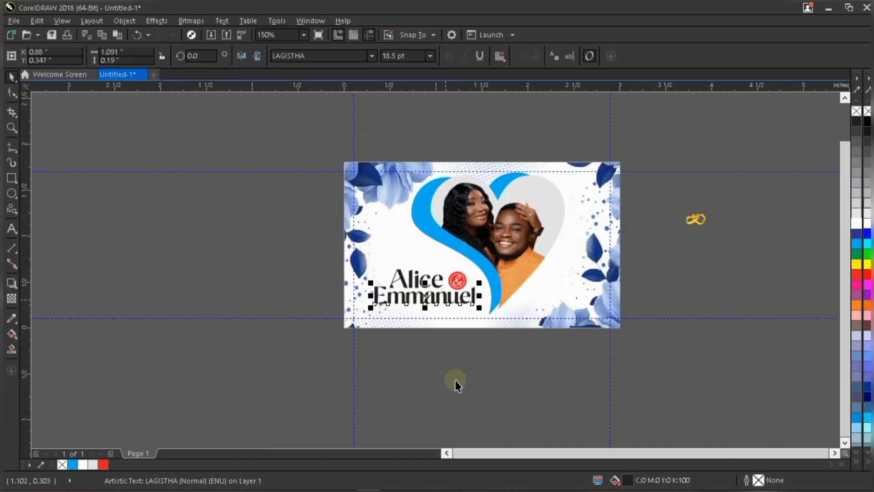
click(32, 328)
scroll(449, 302, up, 1)
click(13, 230)
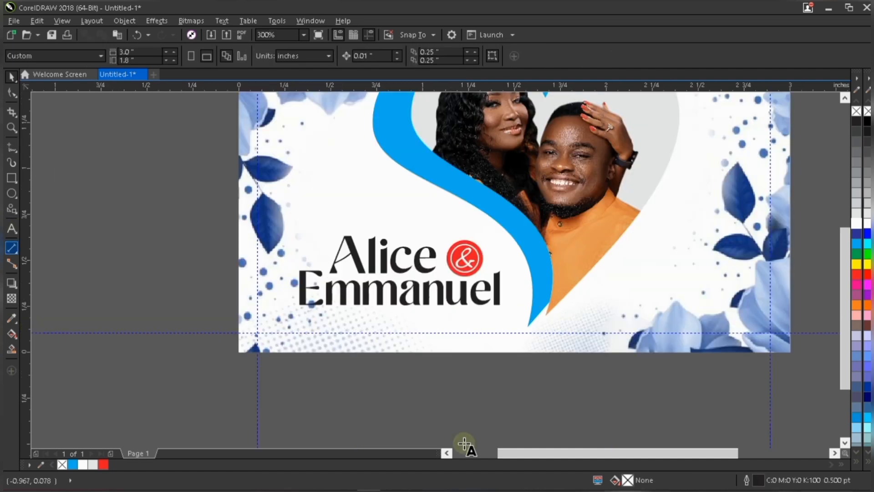
click(375, 390)
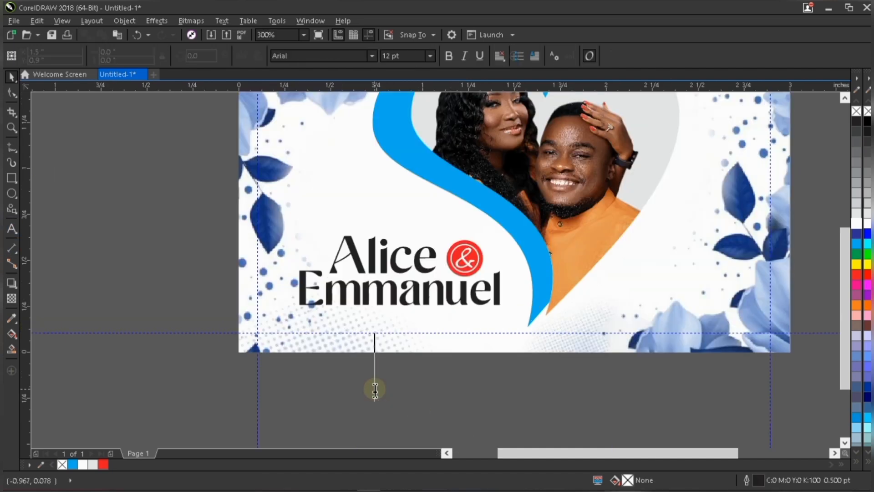
text(Sat.)
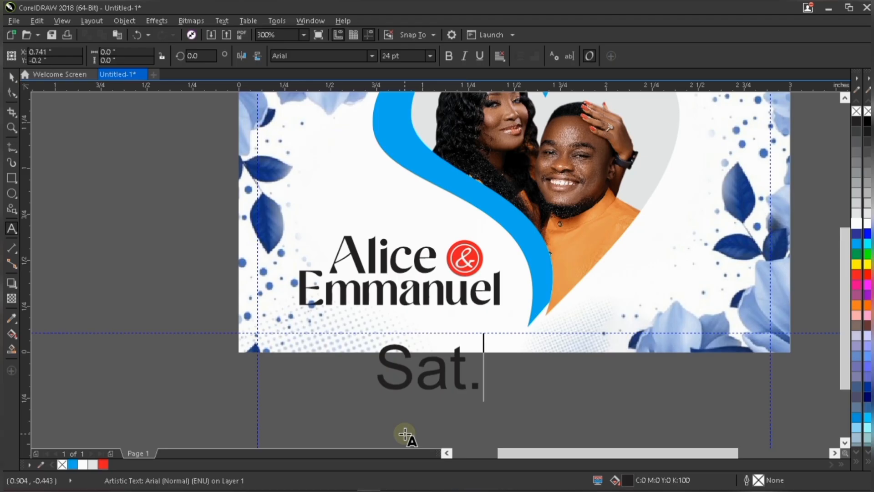
text( 9th November)
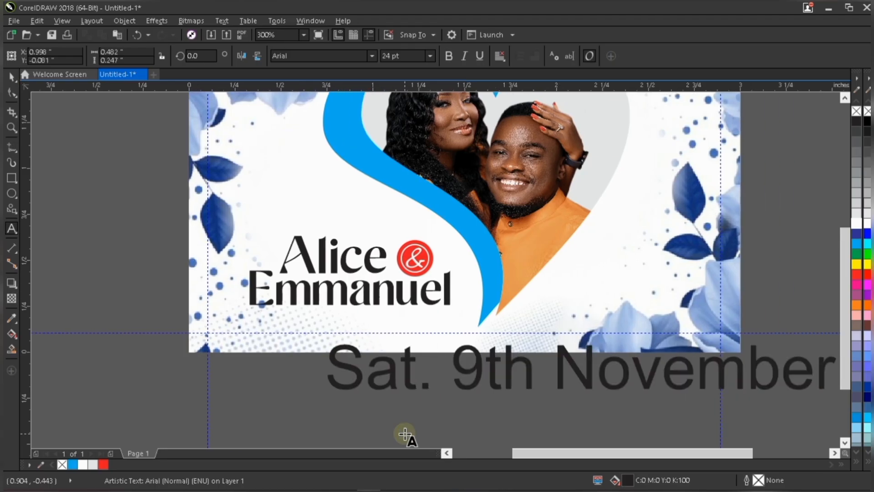
text(, 20)
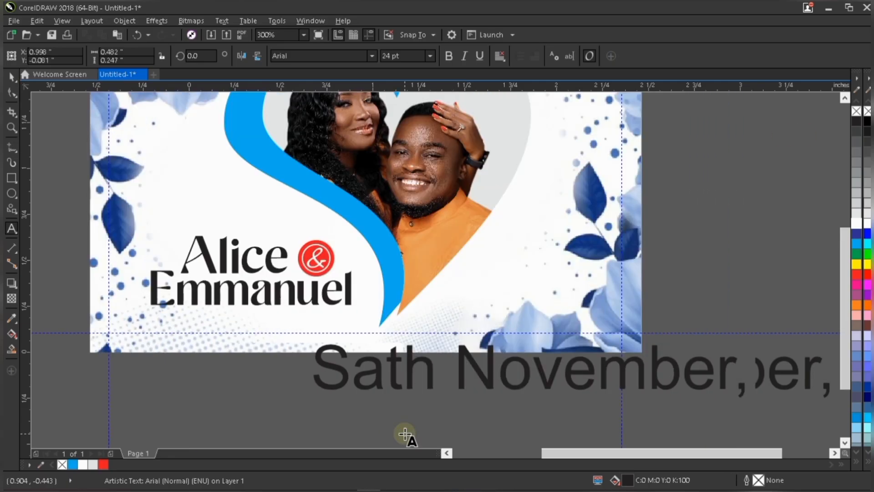
text(24)
Shrink the date text to about 6.9 pt and move it onto the card beneath the names.
scroll(426, 387, down, 1)
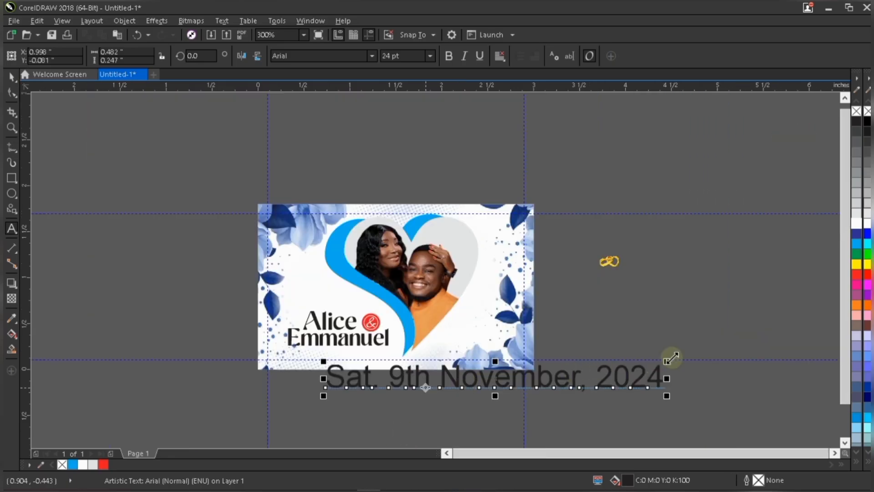
key(ctrl+space)
mouse_move(671, 358)
mouse_down()
mouse_move(442, 332)
mouse_move(424, 337)
mouse_up()
drag(378, 389, 345, 354)
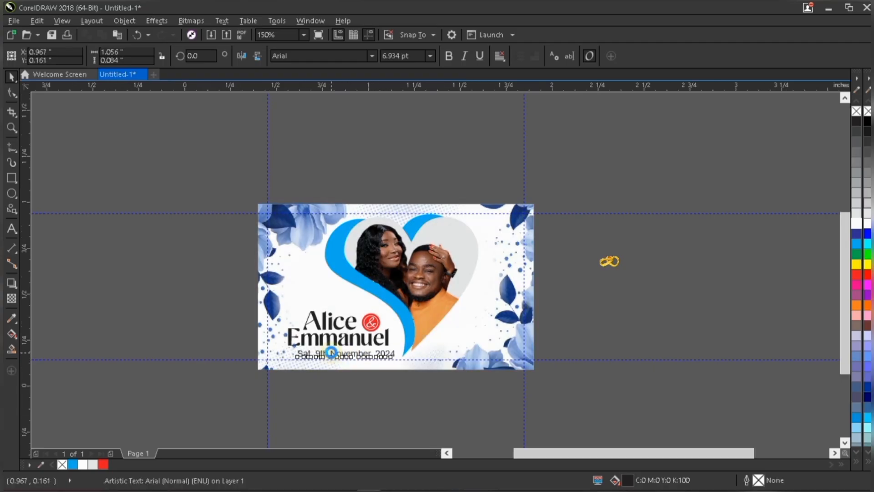
Shrink the date text to about 6.6 pt and place it just under Emmanuel.
scroll(332, 353, up, 3)
scroll(332, 352, up, 3)
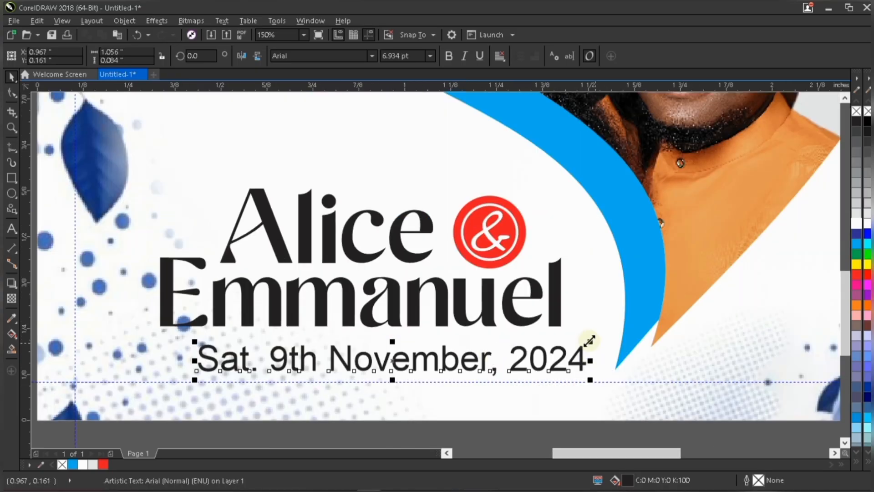
drag(569, 332, 568, 335)
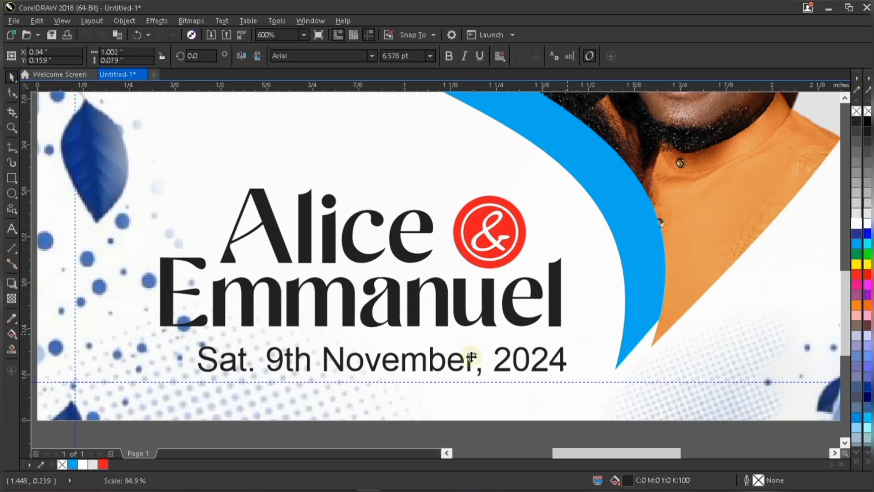
drag(470, 354, 458, 346)
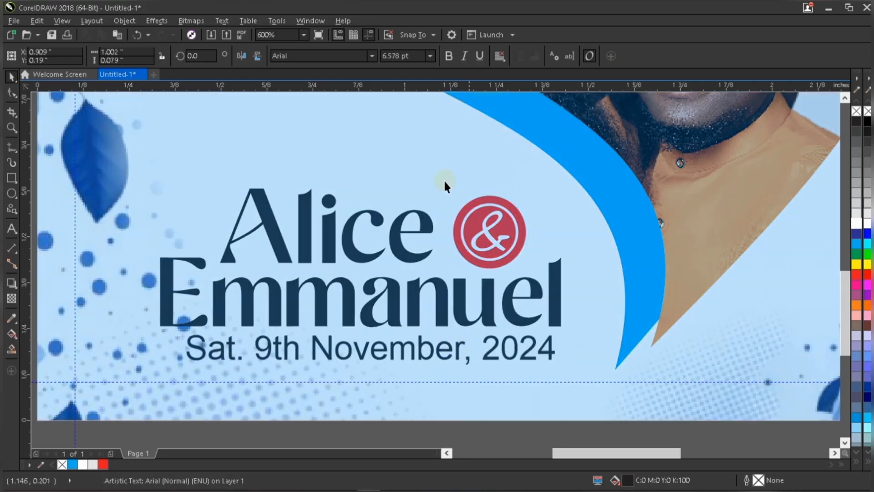
Set the date's font to Trajan Pro at 6.5 pt.
click(345, 55)
text(t)
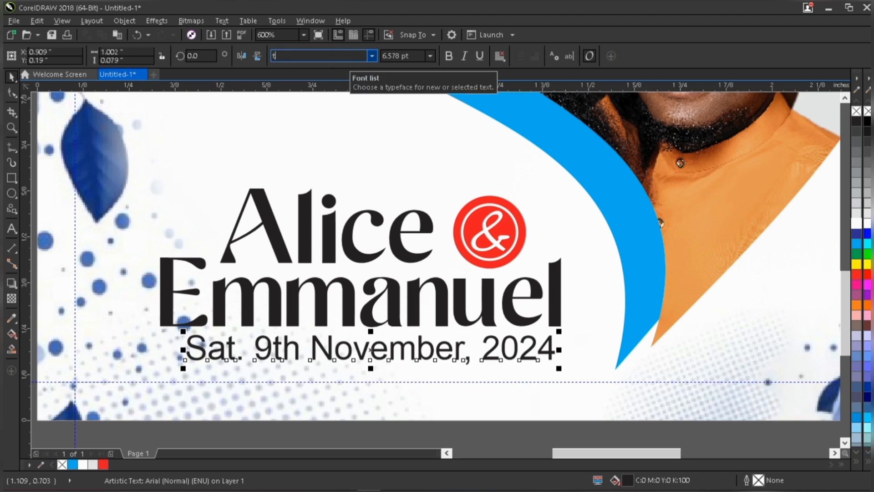
key(Return)
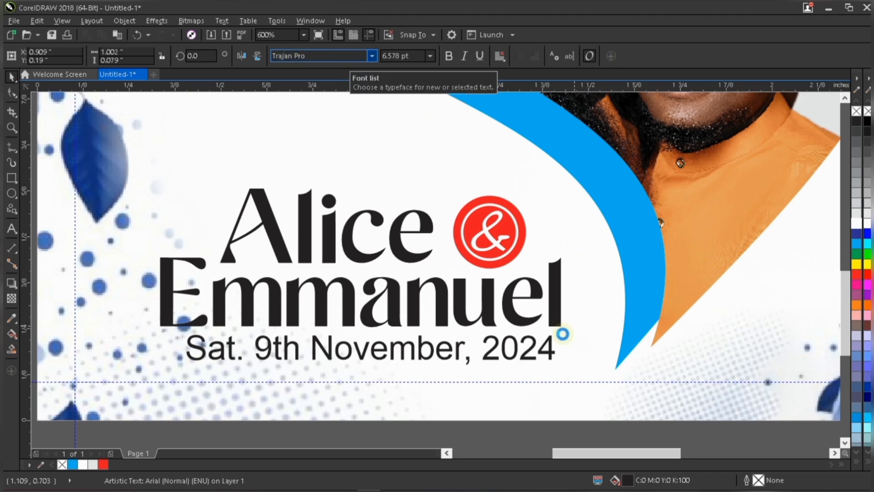
click(413, 55)
text(6)
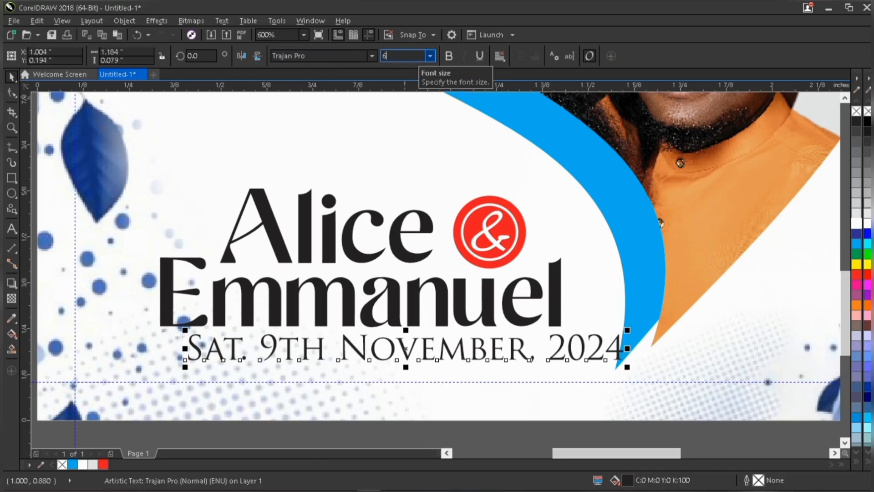
text(.5)
key(Return)
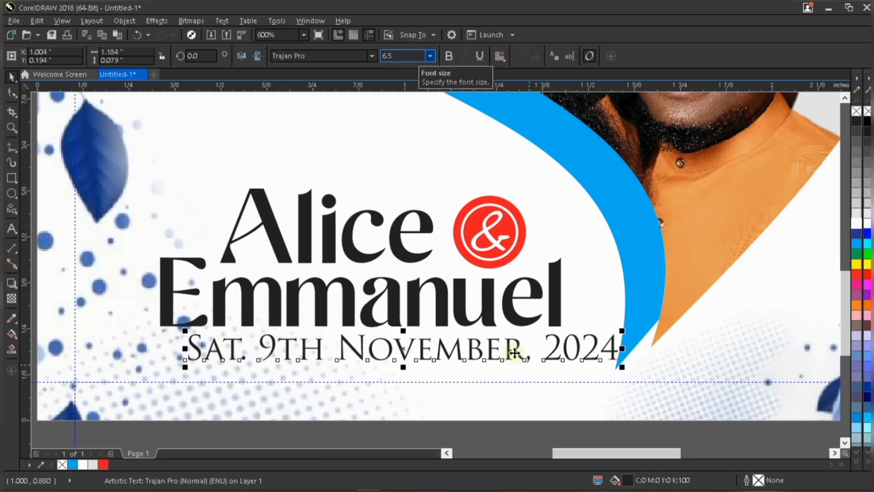
Shift the date text left so it lines up under the names.
drag(515, 353, 491, 353)
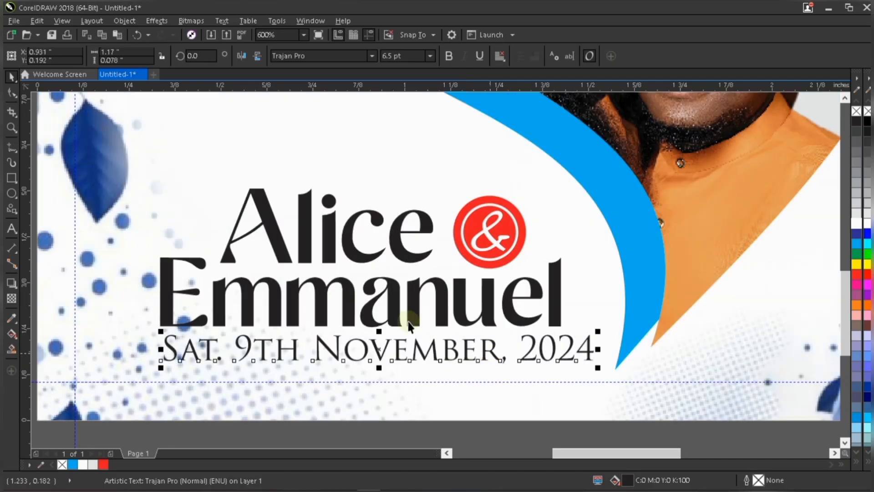
click(396, 300)
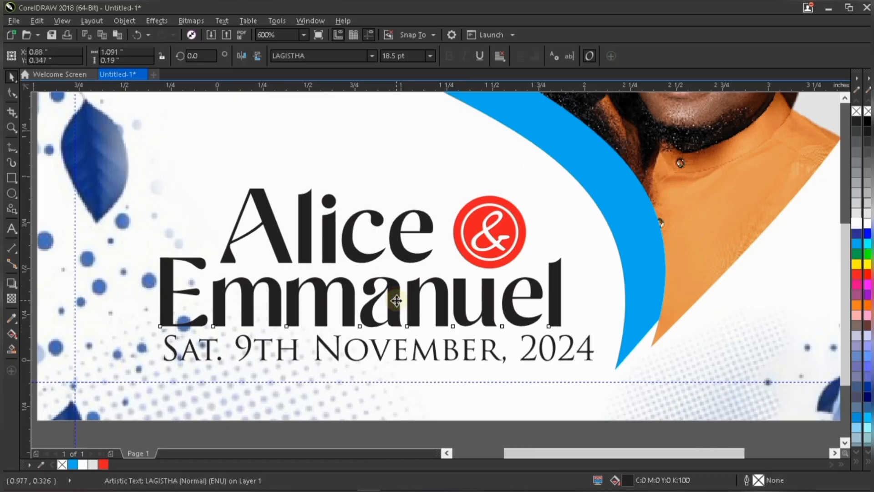
scroll(396, 300, down, 2)
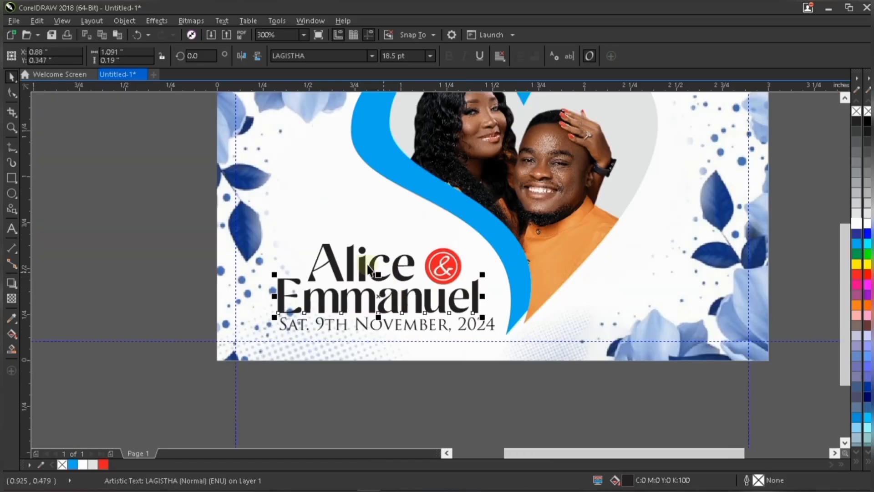
click(384, 270)
click(480, 324)
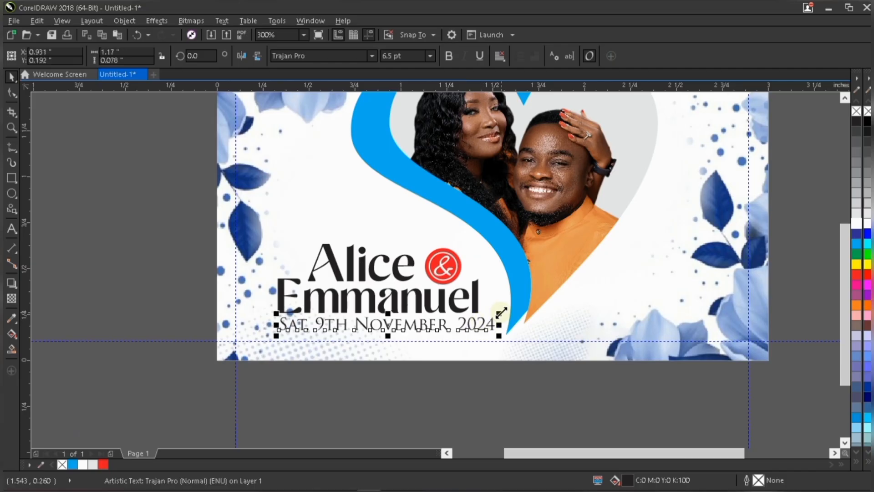
Select the names, ampersand emblem and date together and move the group slightly up and right.
drag(184, 208, 509, 323)
drag(484, 240, 500, 214)
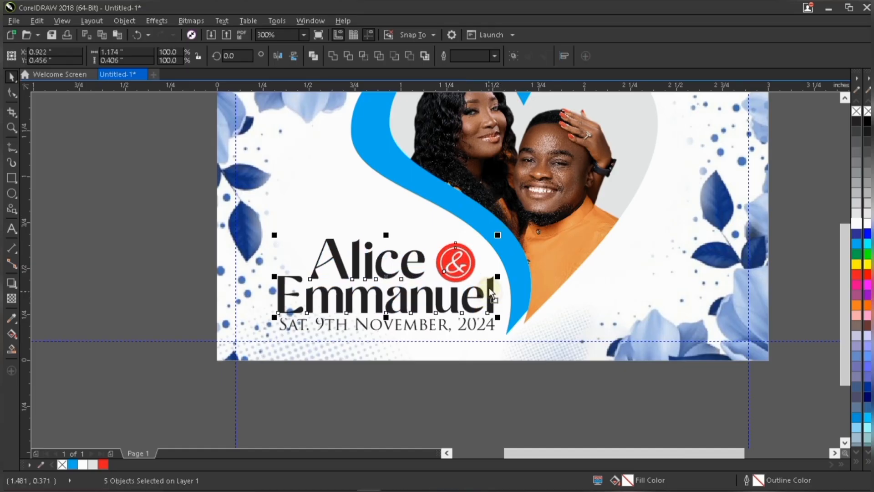
drag(489, 292, 489, 284)
Shrink the date text slightly to about 6.46 pt.
click(489, 321)
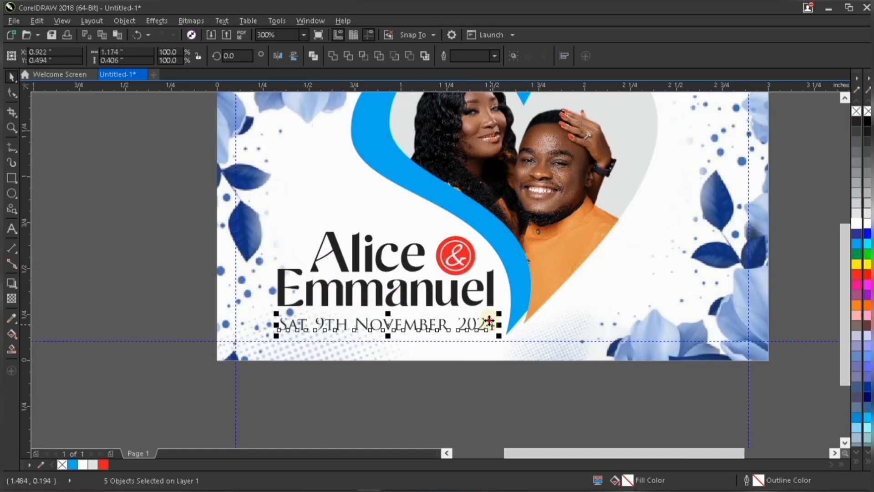
drag(489, 323, 497, 306)
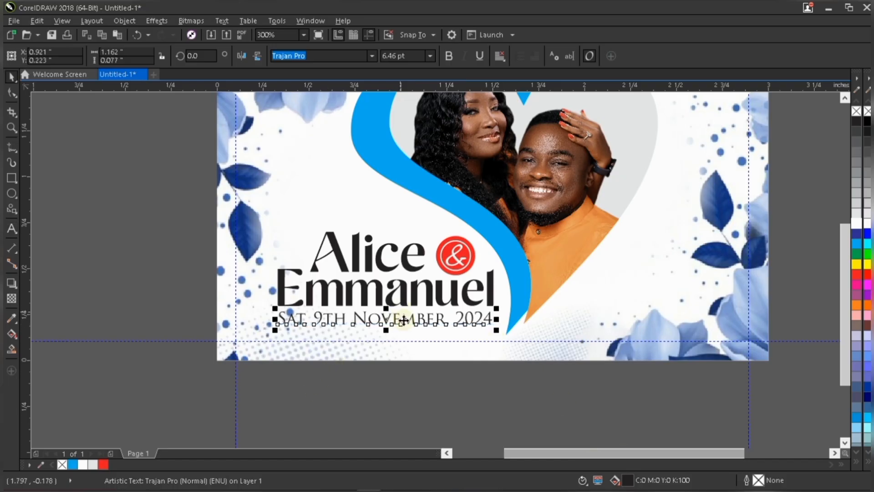
scroll(413, 319, up, 2)
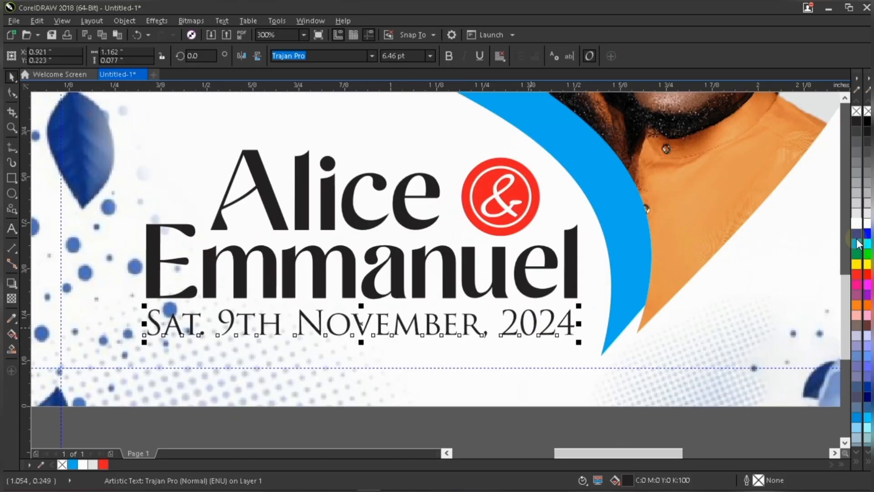
Give the date text a red outline and nudge it slightly upward.
click(856, 275)
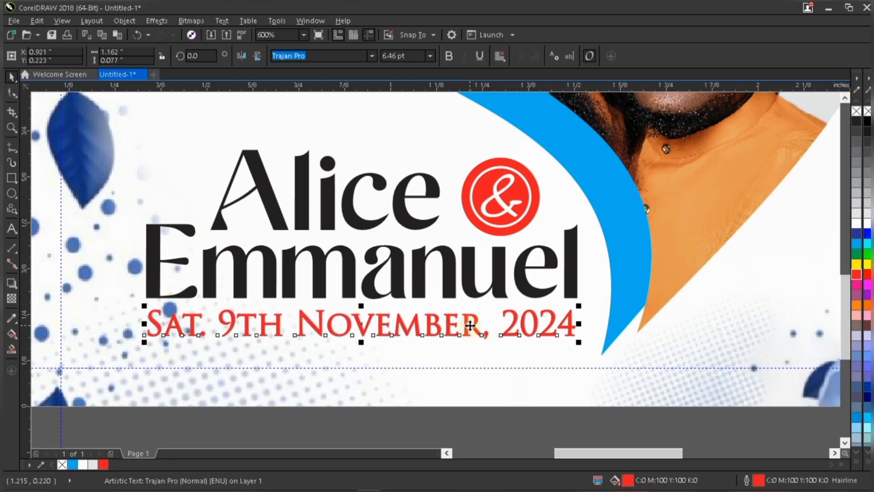
drag(472, 323, 474, 321)
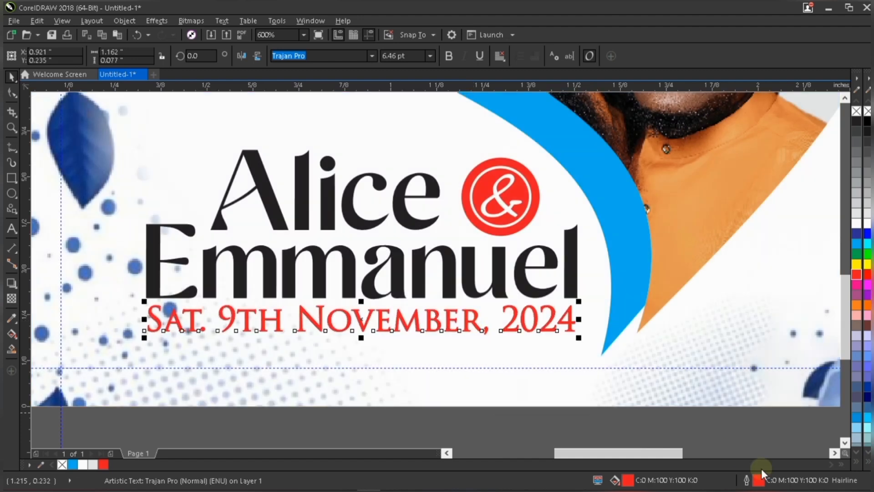
Set the date text's outline width to 0.3 points.
key(F12)
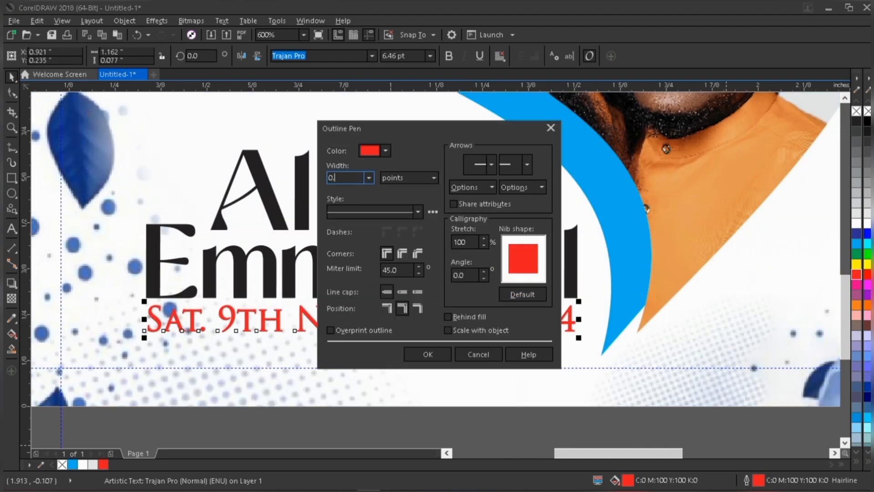
text(0.3)
click(442, 355)
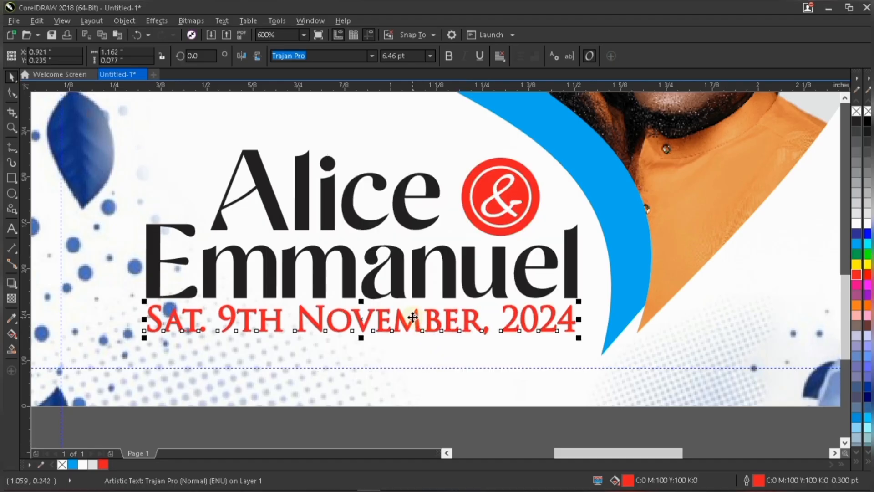
Select both name texts, Alice and Emmanuel, and fill them with dark blue.
scroll(412, 317, down, 2)
click(456, 395)
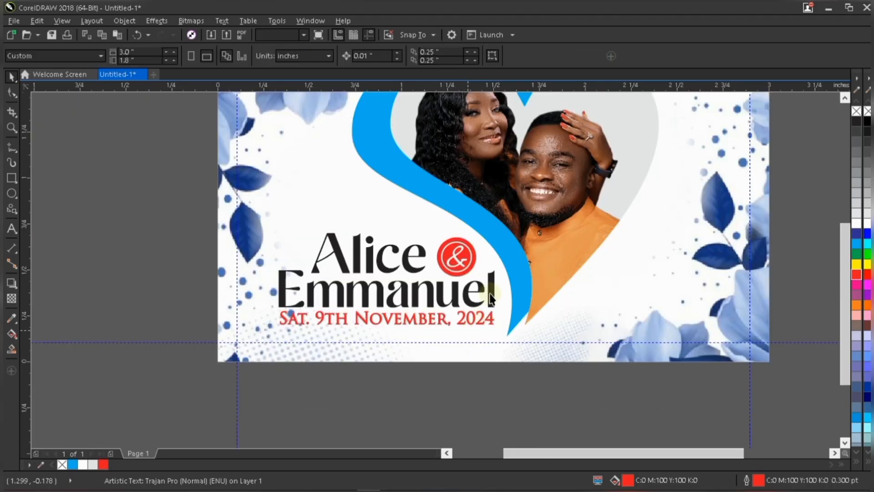
click(490, 295)
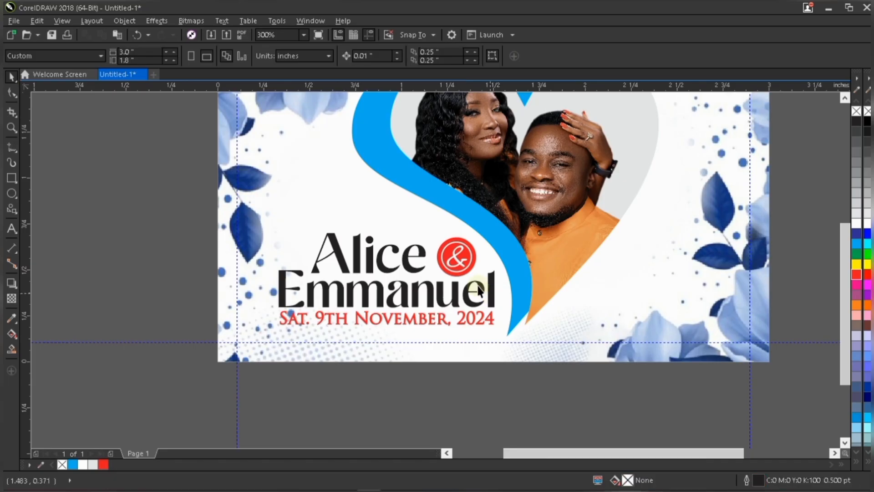
scroll(375, 301, down, 1)
click(416, 396)
scroll(372, 288, up, 1)
click(382, 277)
shift+click(397, 306)
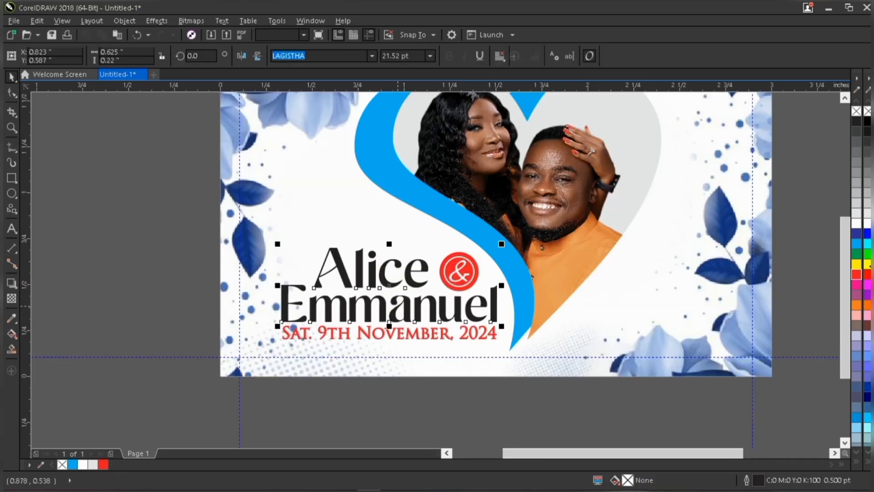
click(858, 235)
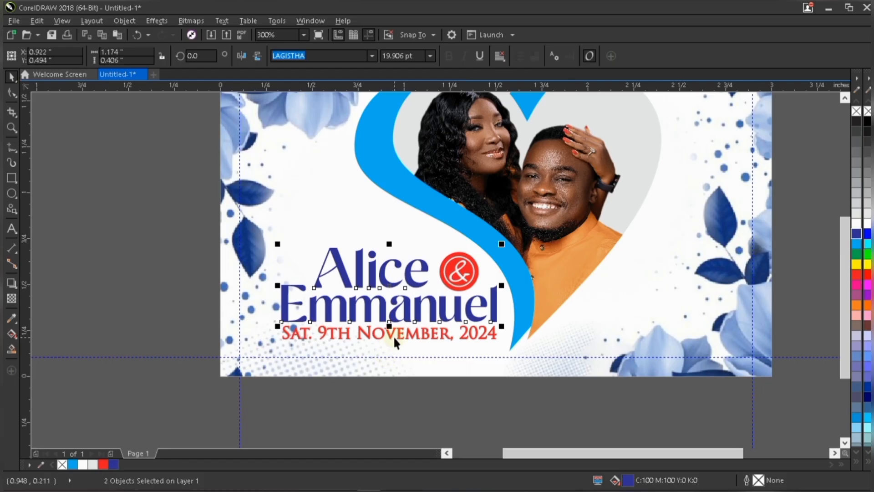
Open the names' blue fill colour for editing and select its yellow CMYK value.
double_click(629, 479)
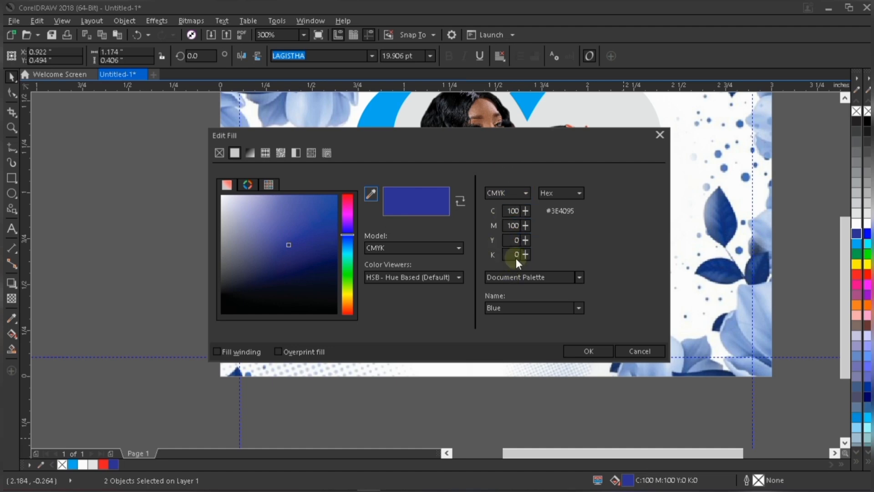
click(514, 240)
click(507, 240)
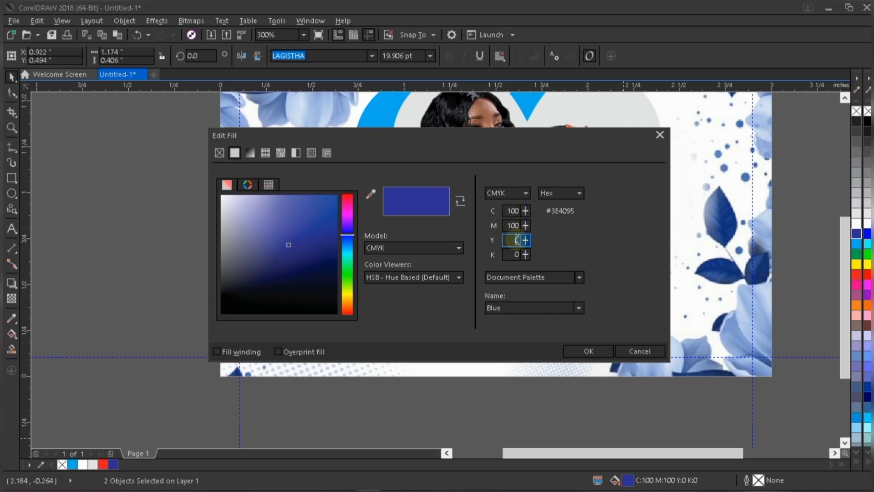
Set the names' fill colour to C100 M100 Y22 K50.
click(514, 239)
text(22)
click(514, 254)
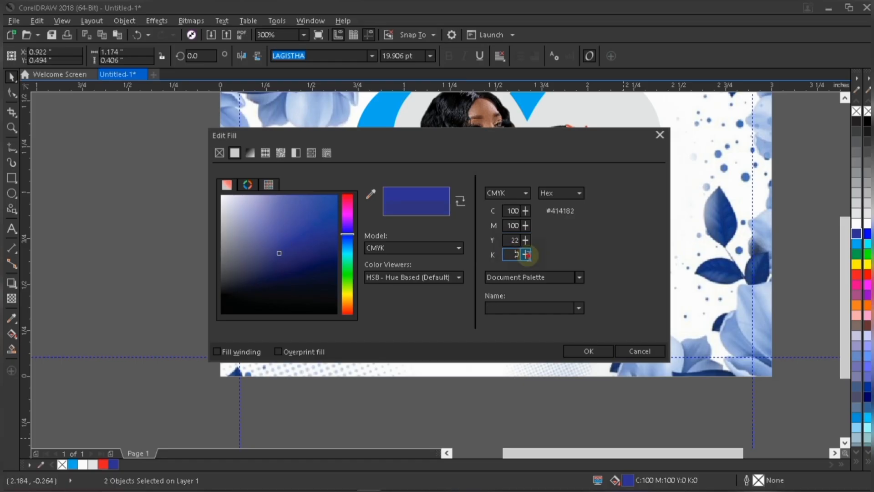
text(50)
click(513, 240)
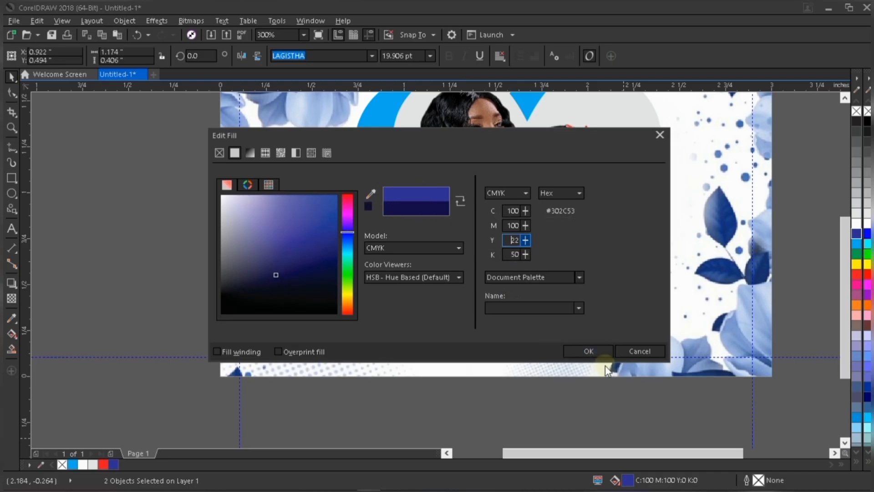
click(599, 350)
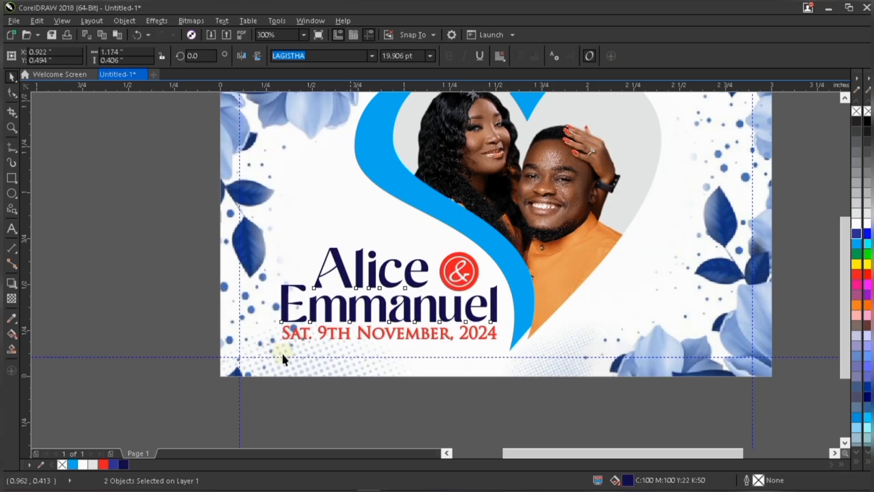
Give both names a dark blue outline 0.5 pt wide.
click(123, 464)
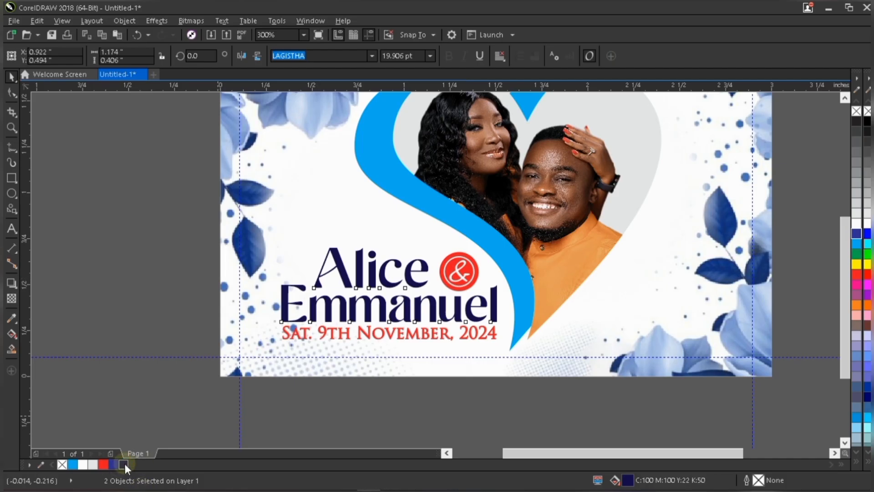
right_click(124, 464)
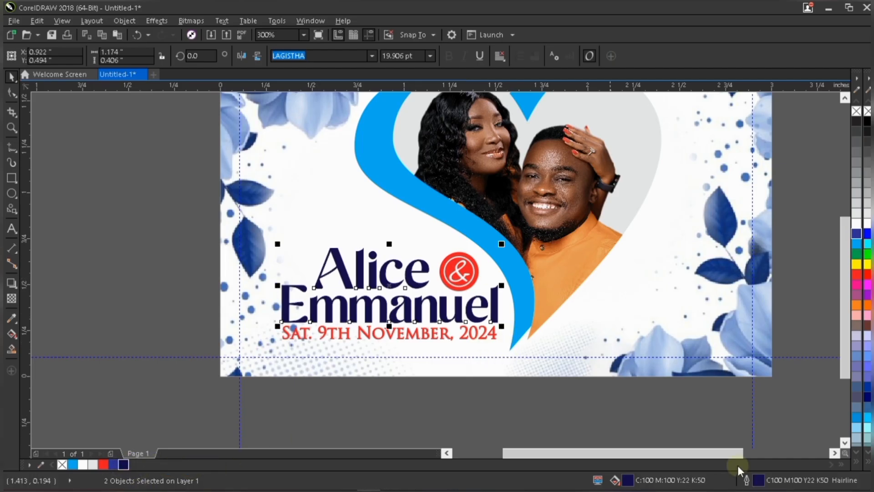
double_click(759, 479)
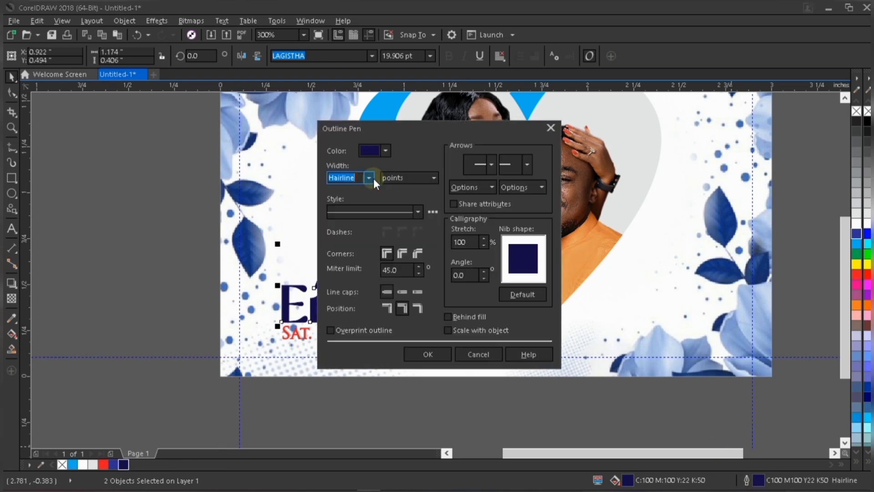
click(369, 177)
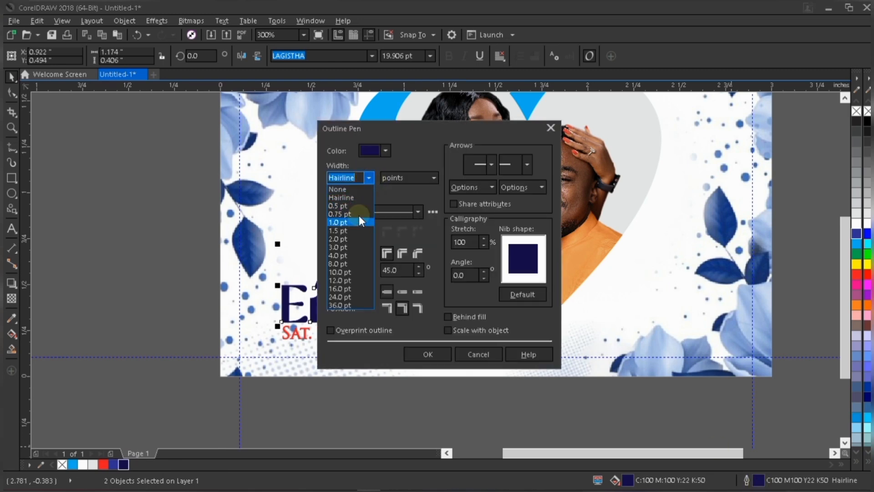
click(360, 206)
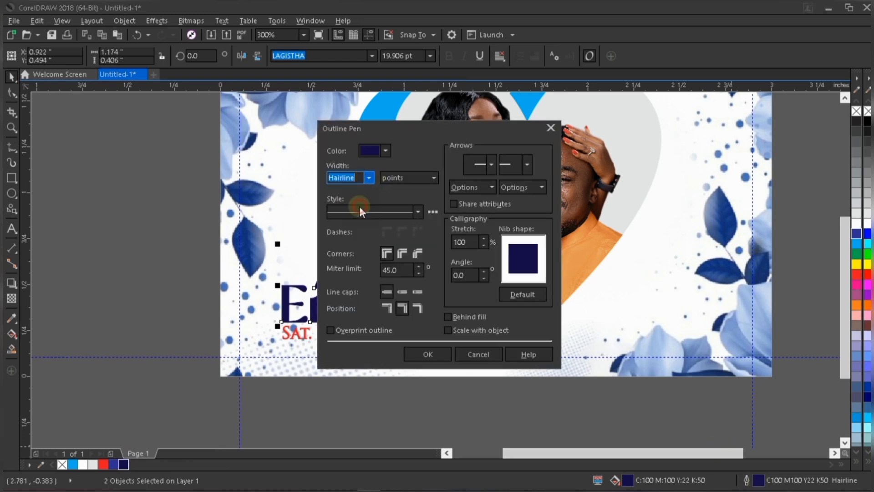
click(427, 356)
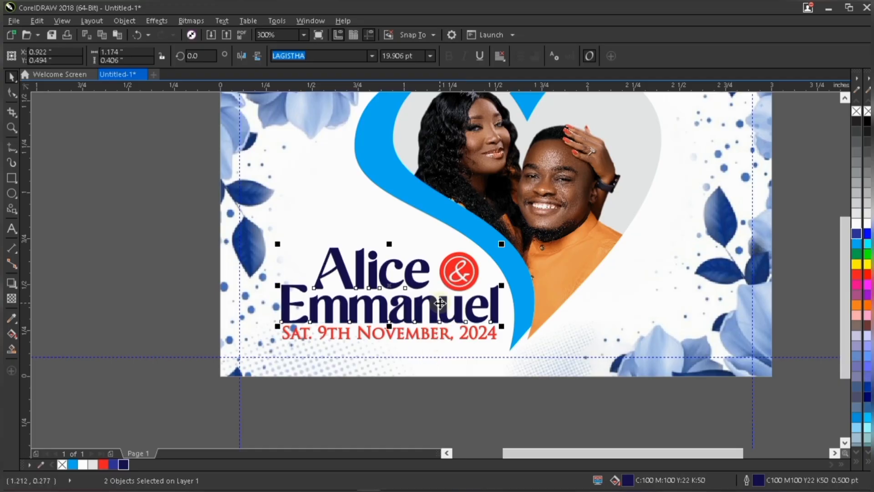
Nudge the date text slightly downward.
scroll(446, 321, down, 2)
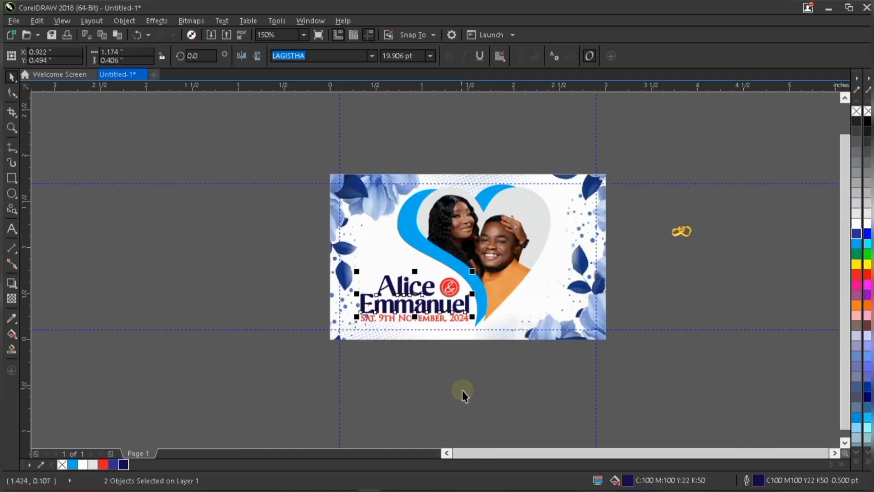
click(441, 318)
scroll(442, 322, up, 2)
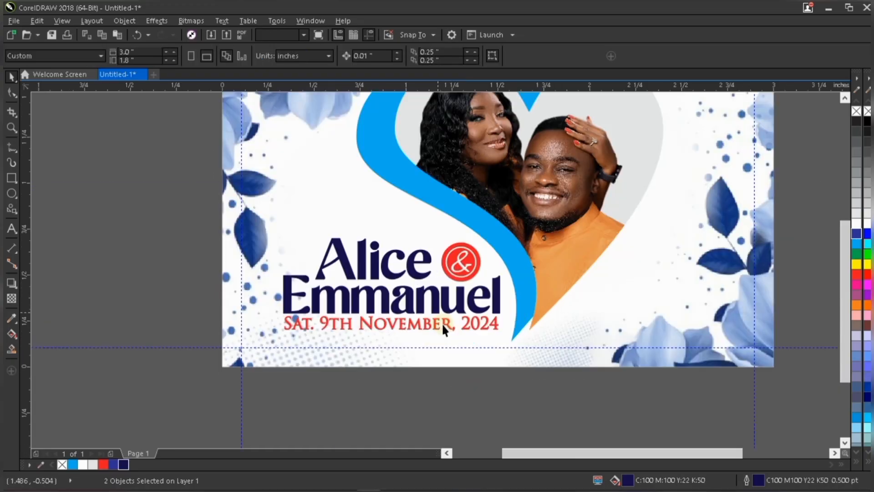
scroll(410, 322, up, 2)
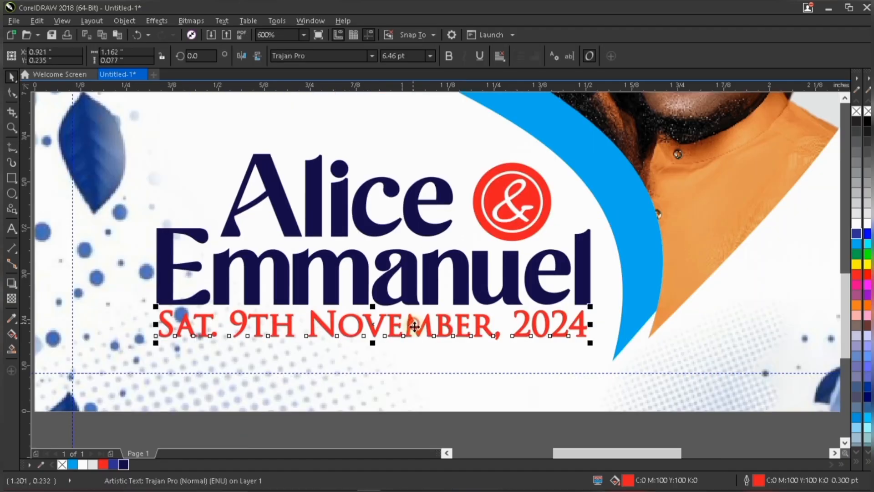
drag(413, 323, 416, 328)
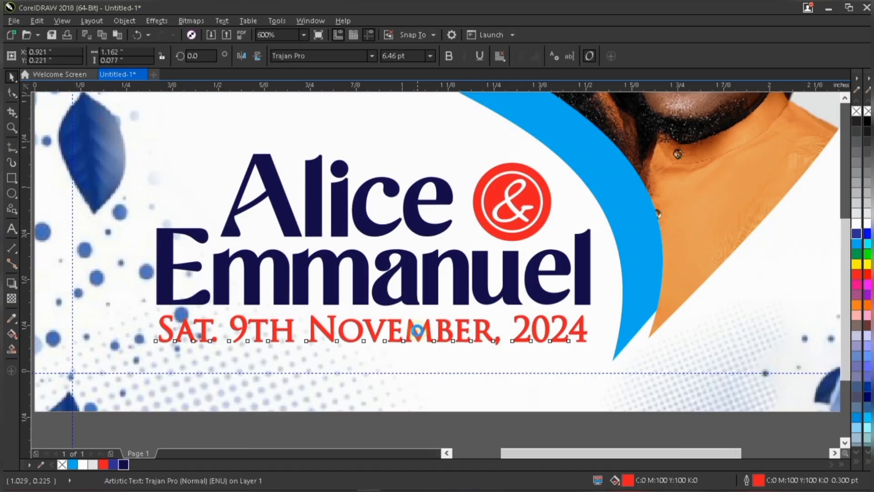
scroll(416, 329, down, 2)
key(Escape)
scroll(477, 260, up, 4)
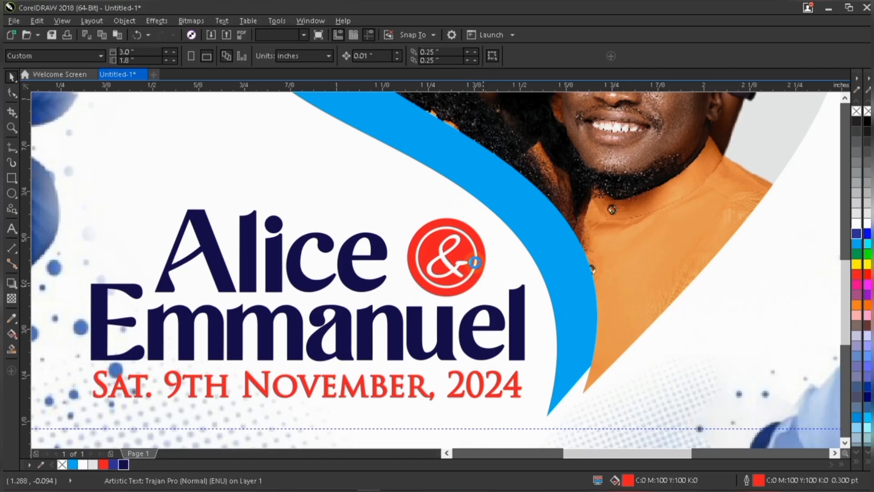
Apply a vertical linear fountain fill to the ampersand circle, fading from red at the top to dark blue at the bottom.
click(457, 179)
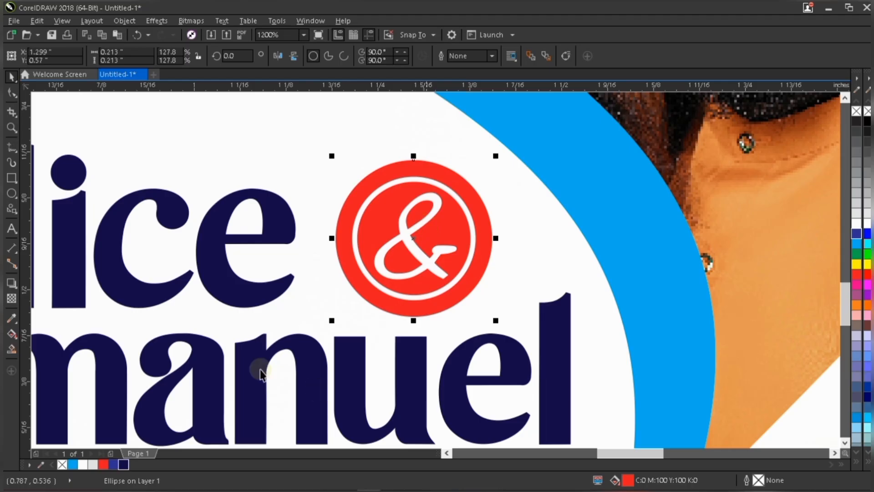
click(11, 299)
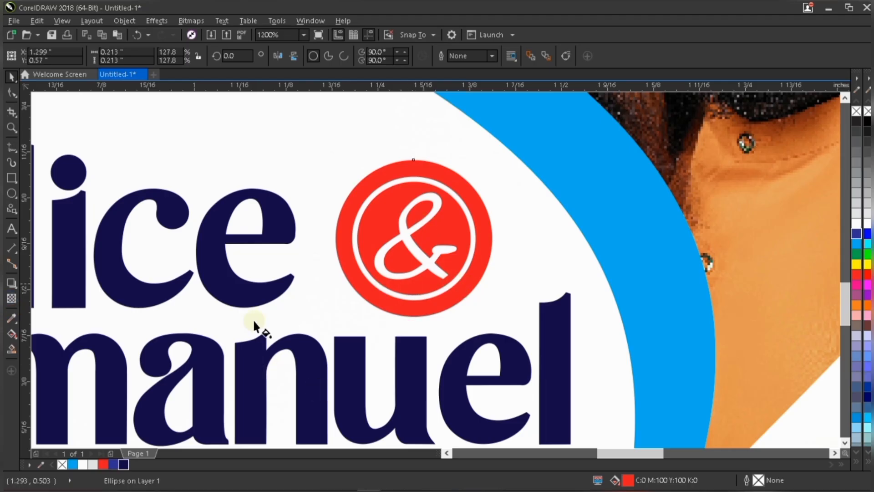
click(11, 334)
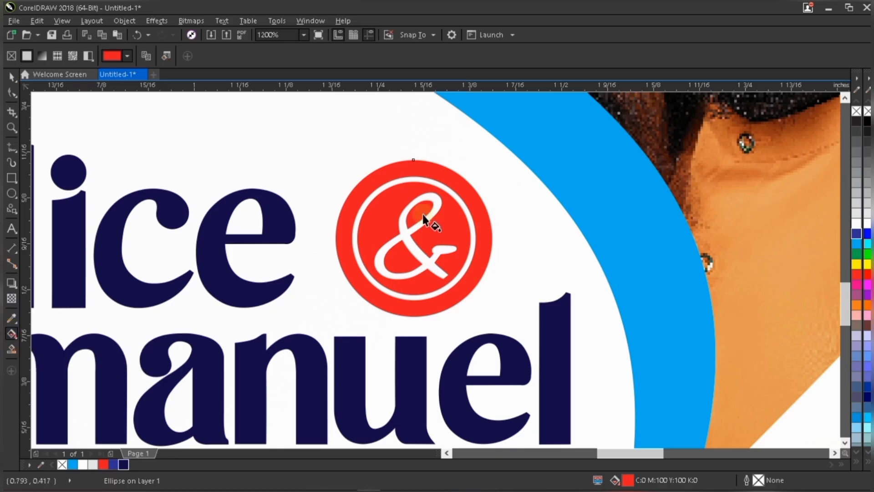
drag(417, 311, 418, 333)
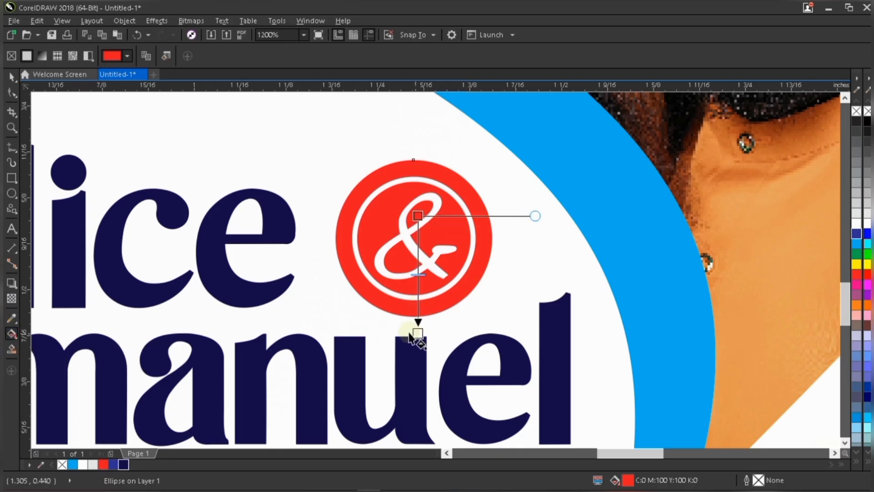
click(115, 460)
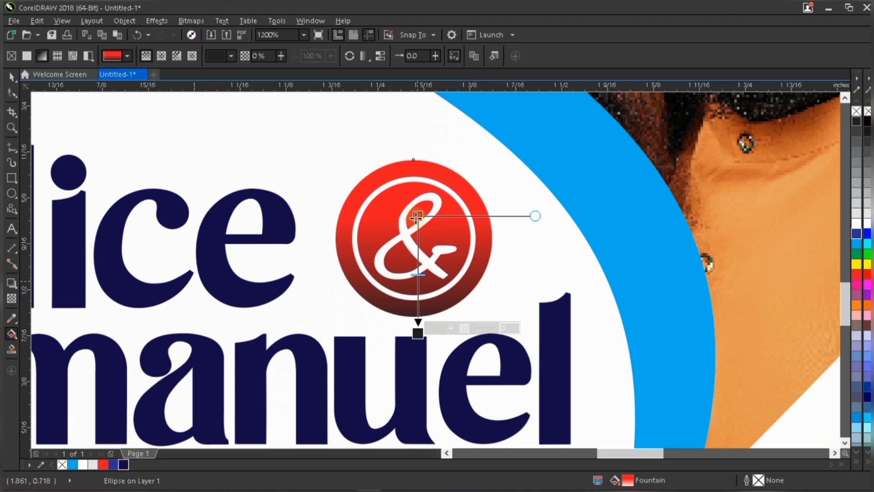
drag(418, 216, 420, 197)
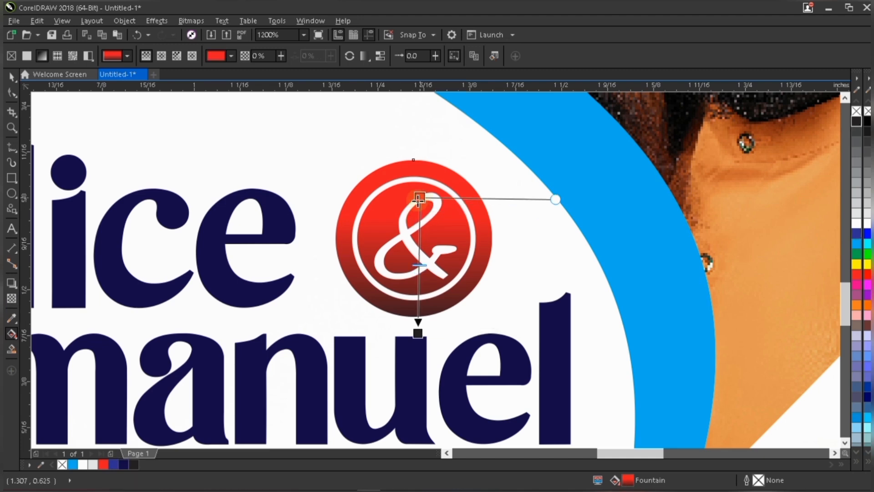
click(418, 334)
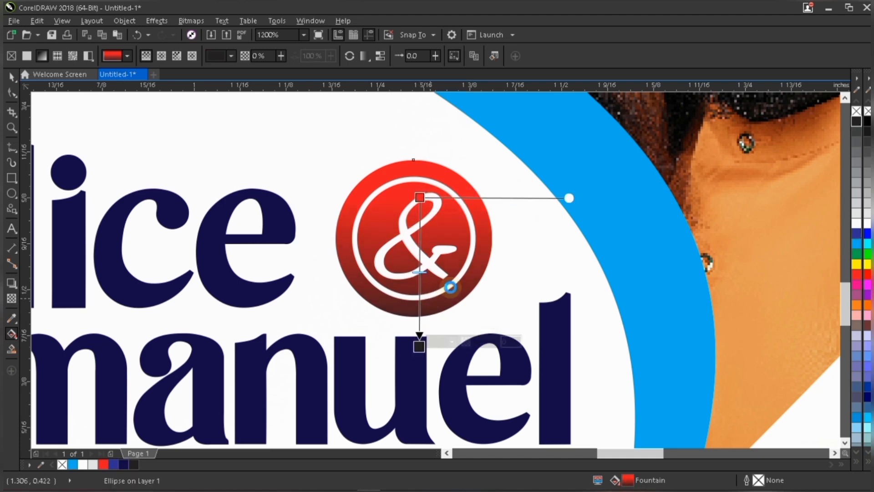
Select the three parts of the ampersand emblem and group them.
key(shift+F4)
key(space)
key(F3)
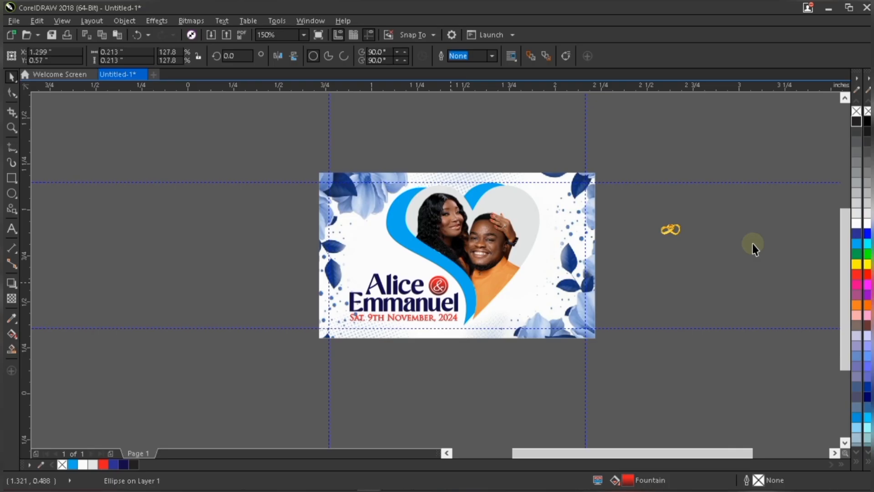
key(shift+F4)
drag(769, 241, 387, 330)
key(ctrl+g)
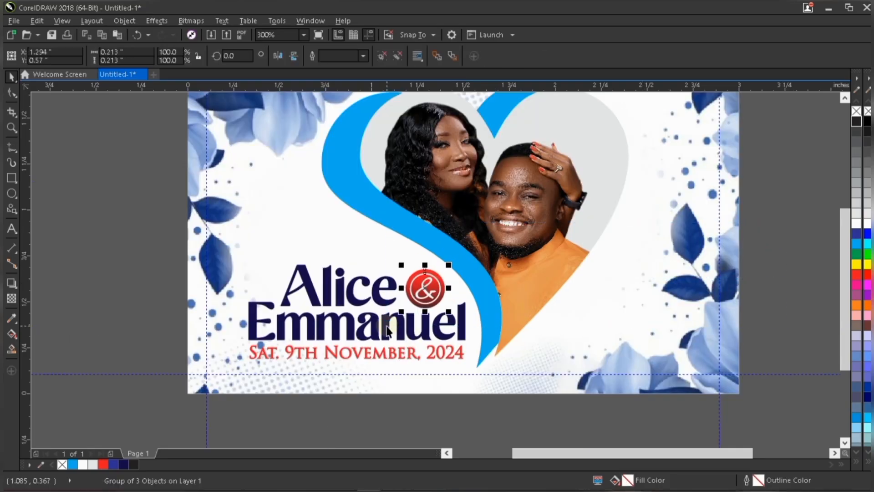
Move the gold wedding-rings image onto the card, right of the couple's photo.
scroll(392, 322, down, 1)
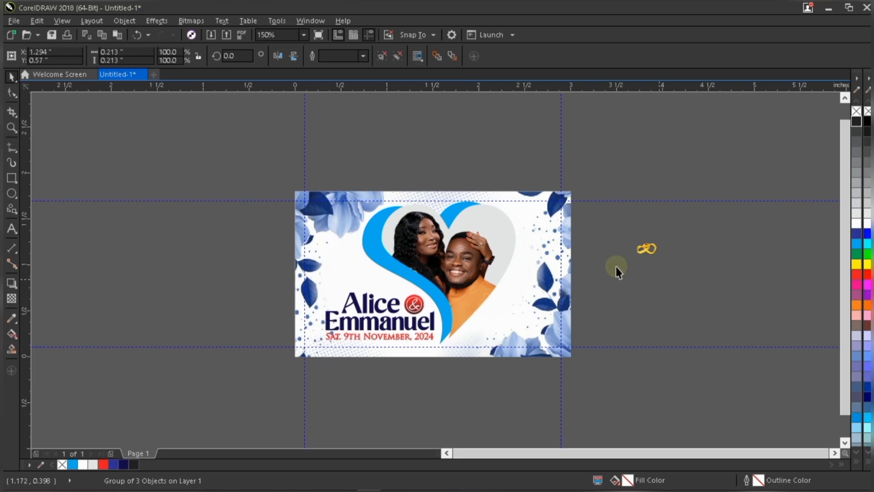
click(634, 274)
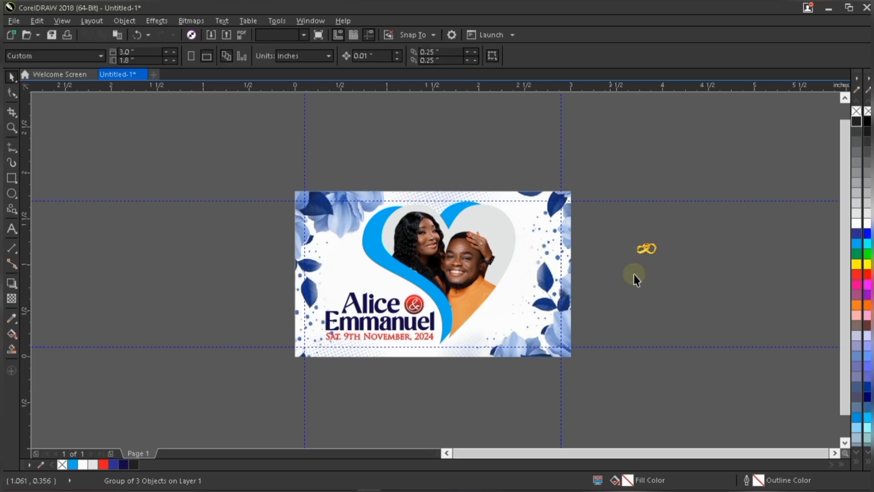
click(552, 336)
drag(598, 390, 612, 367)
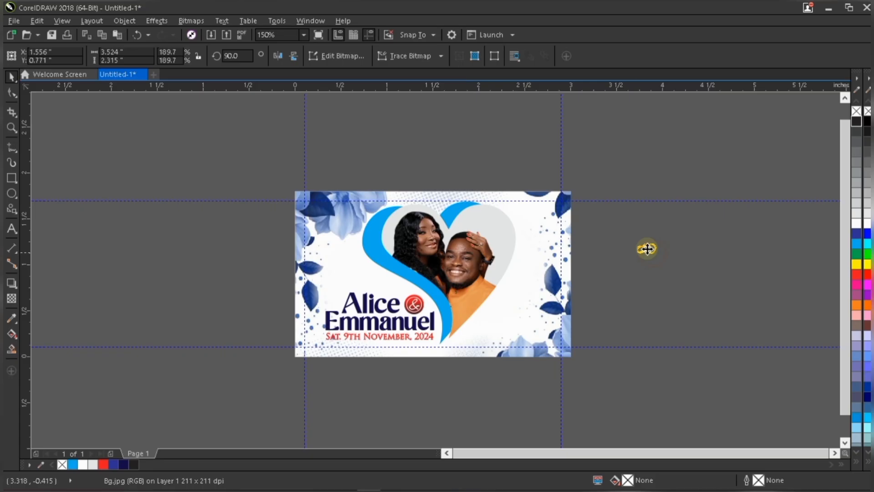
drag(646, 248, 519, 306)
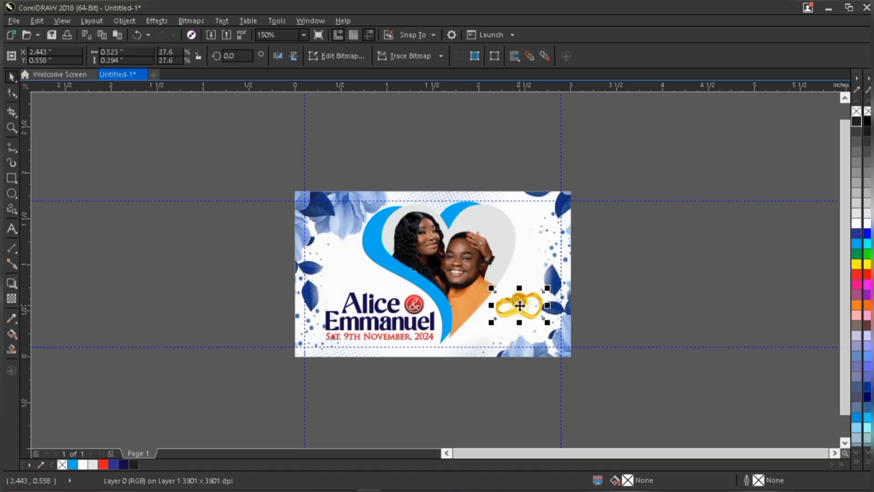
click(506, 359)
Add the text #TheAEExperience just below the card.
scroll(505, 358, up, 2)
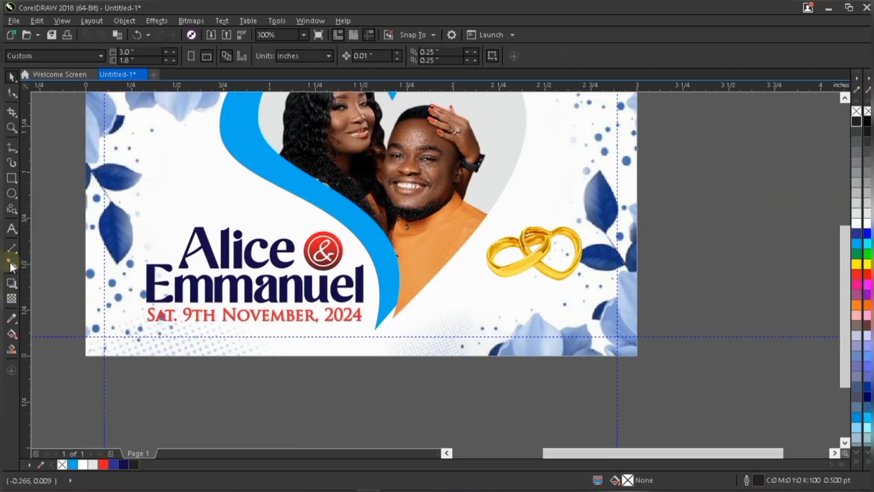
click(12, 228)
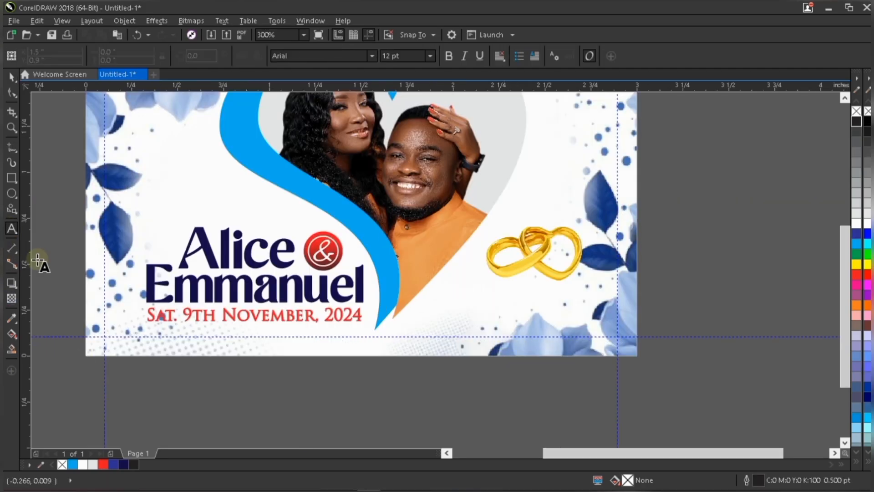
click(282, 398)
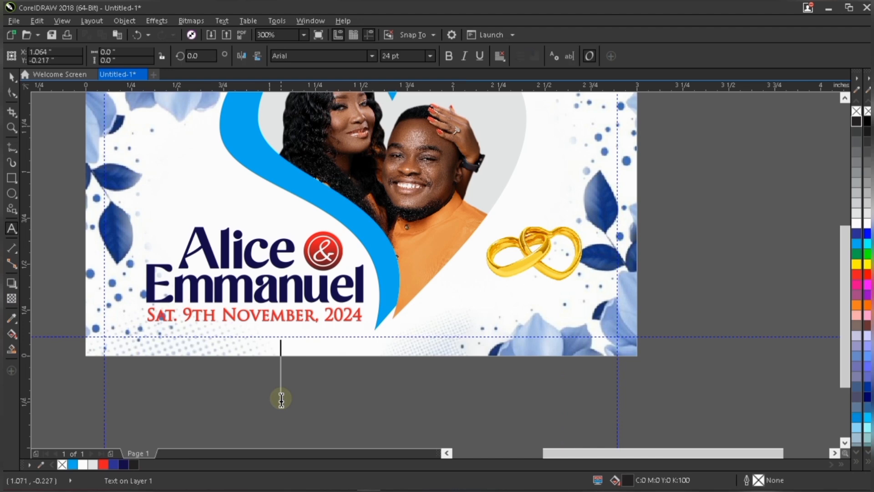
text(#A)
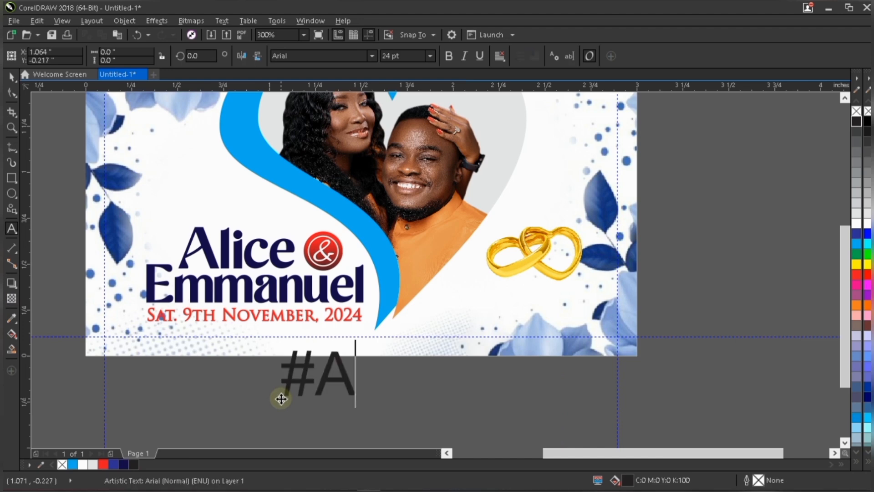
key(BackSpace)
text(Th)
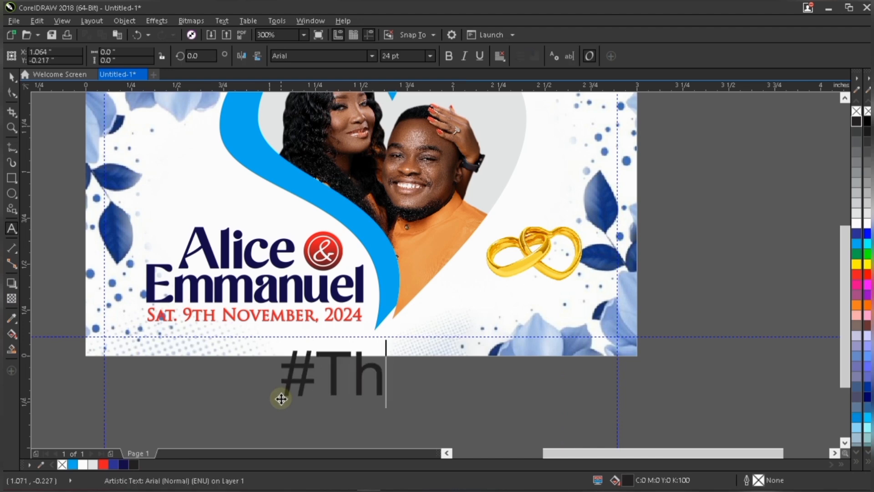
text(eA)
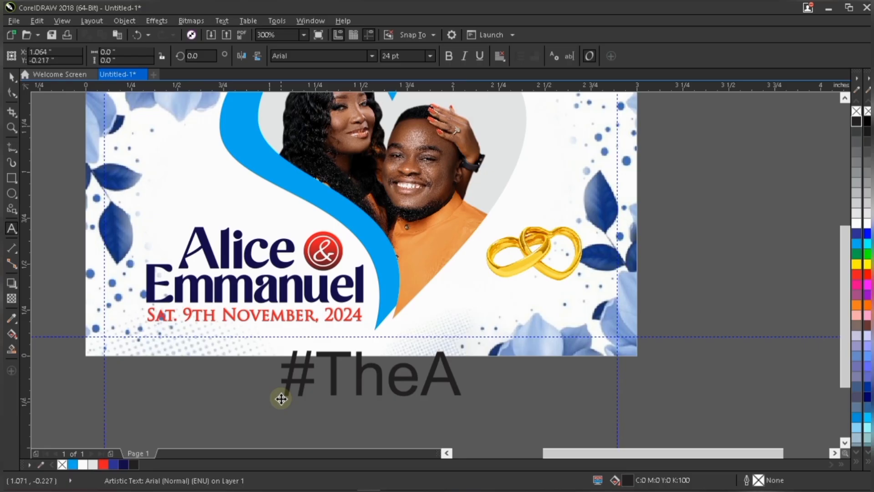
text(EExperie)
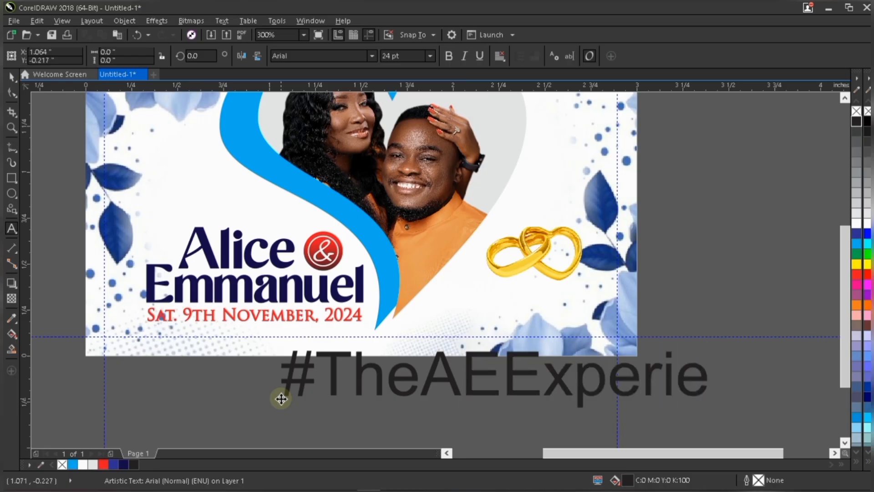
text(nce)
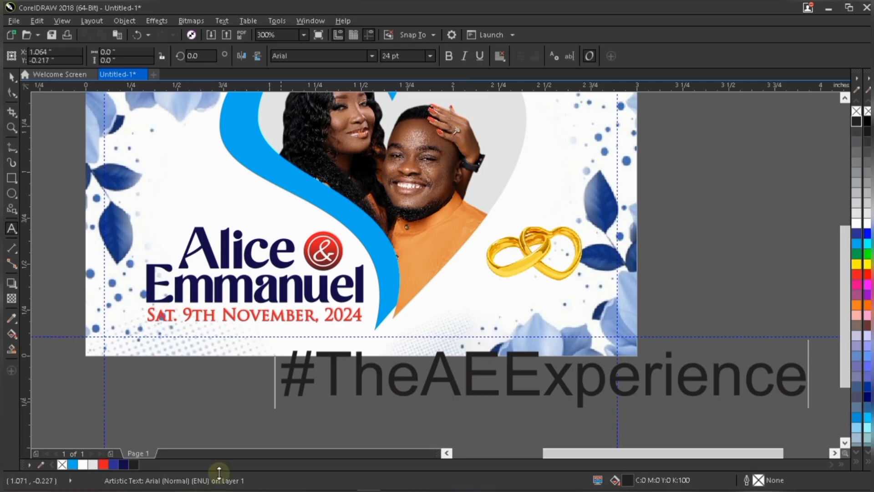
Scale the #TheAEExperience text down to about 9.6 pt.
key(Escape)
mouse_move(217, 469)
key(ctrl+space)
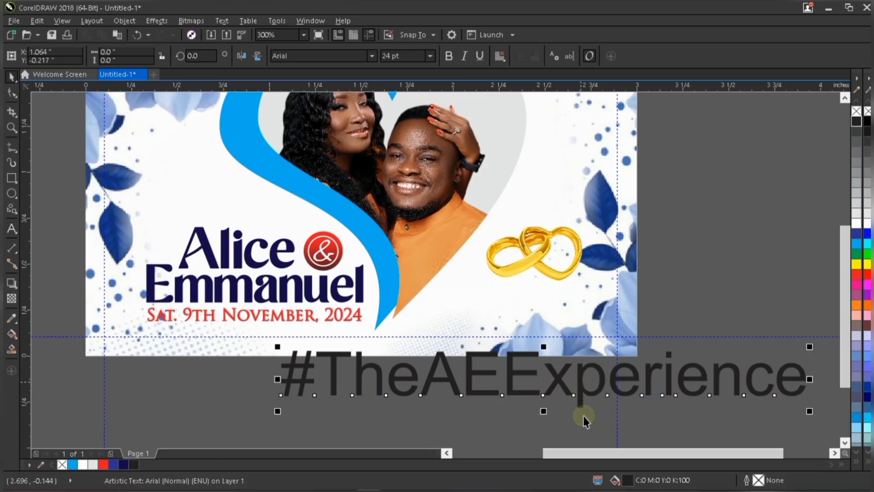
drag(813, 347, 498, 336)
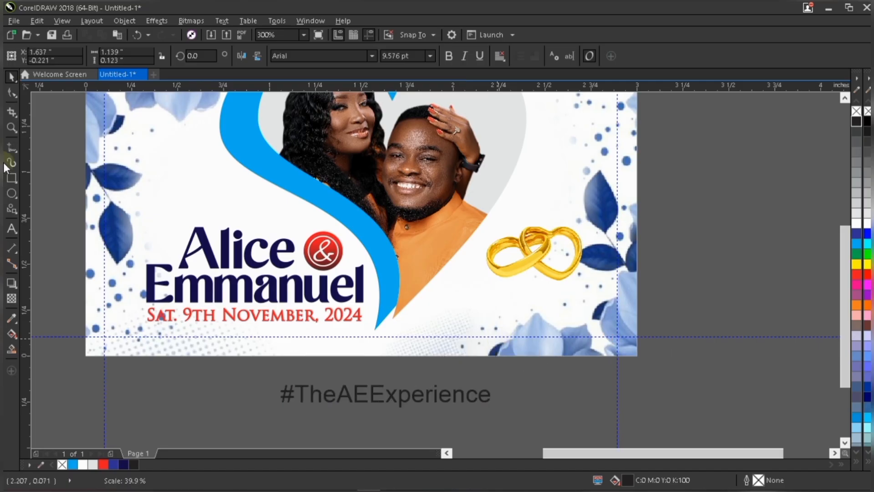
Draw a thin rectangle about 1 × 0.1 in near the card's lower right corner and fill it red.
click(11, 177)
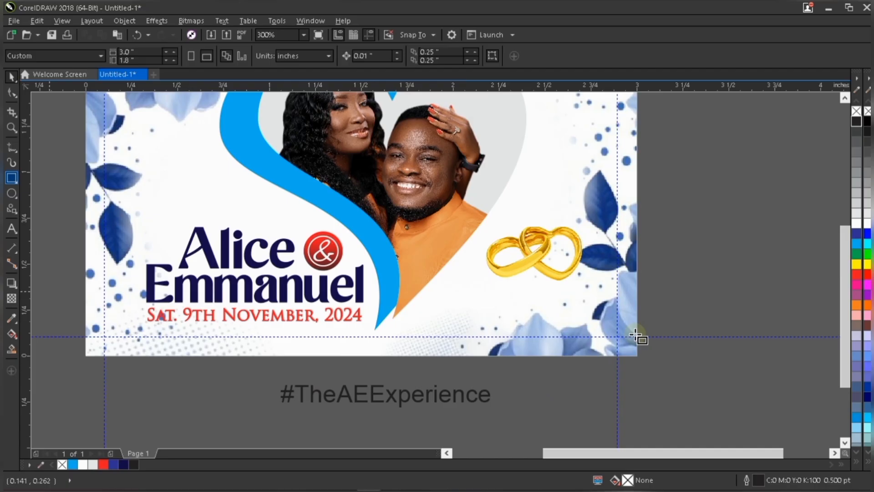
drag(454, 318, 633, 338)
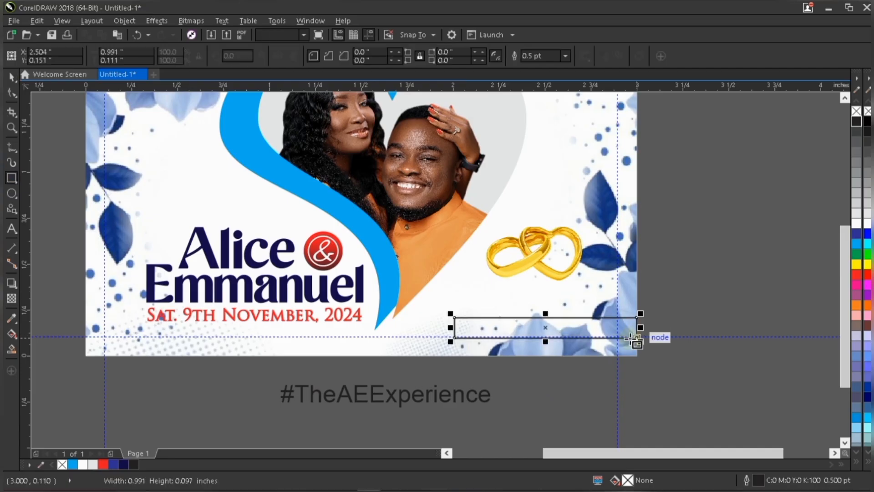
key(space)
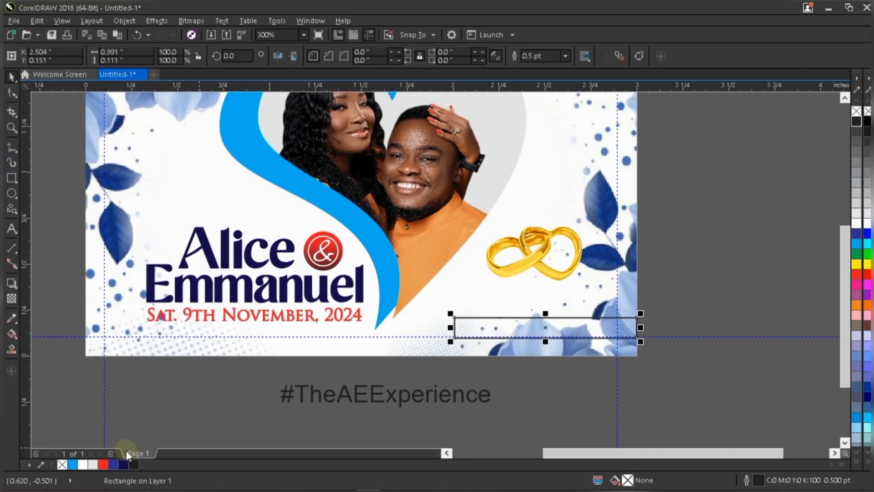
click(102, 464)
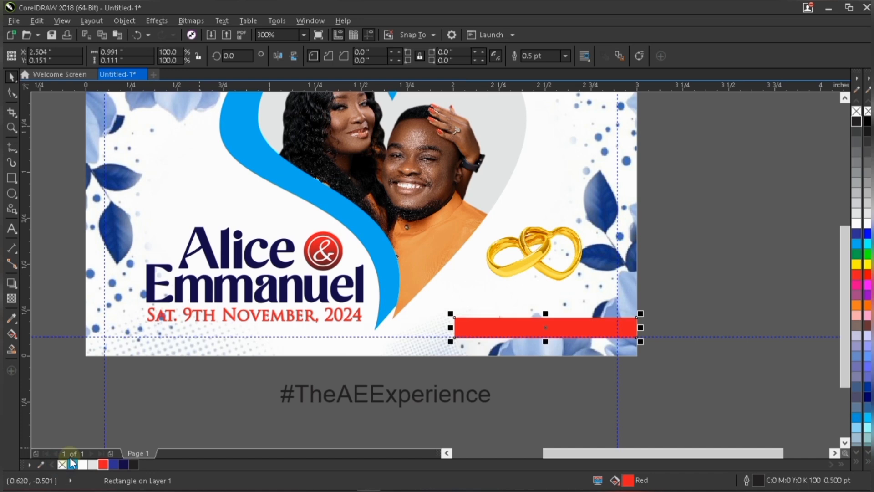
Align the red bar flush with the card's right edge and trim its left end to about 0.95 in wide.
scroll(558, 327, up, 1)
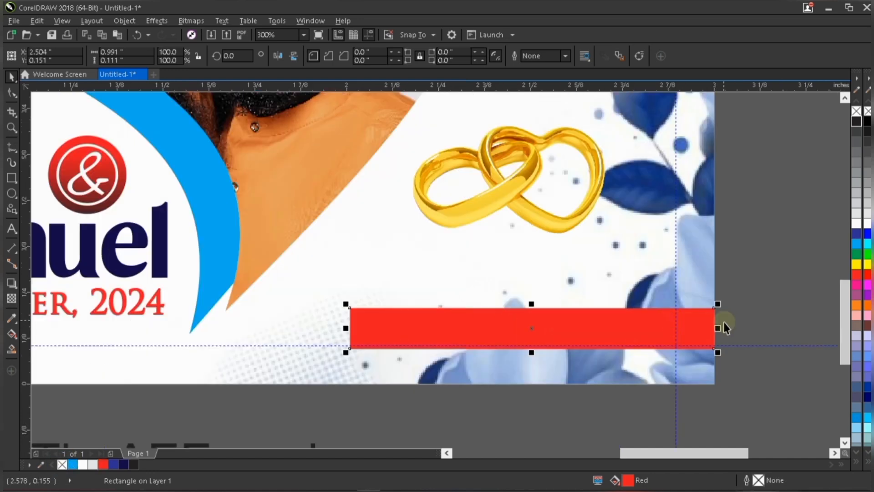
scroll(727, 323, up, 1)
drag(692, 320, 687, 318)
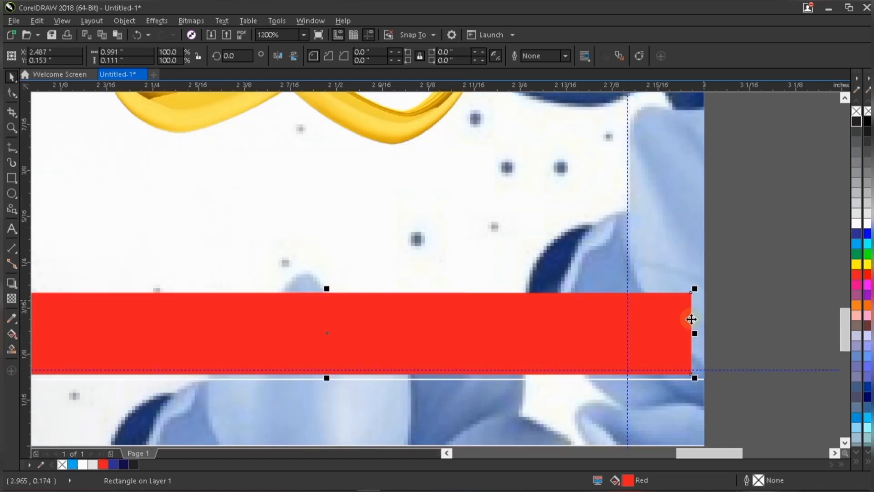
key(ctrl+a)
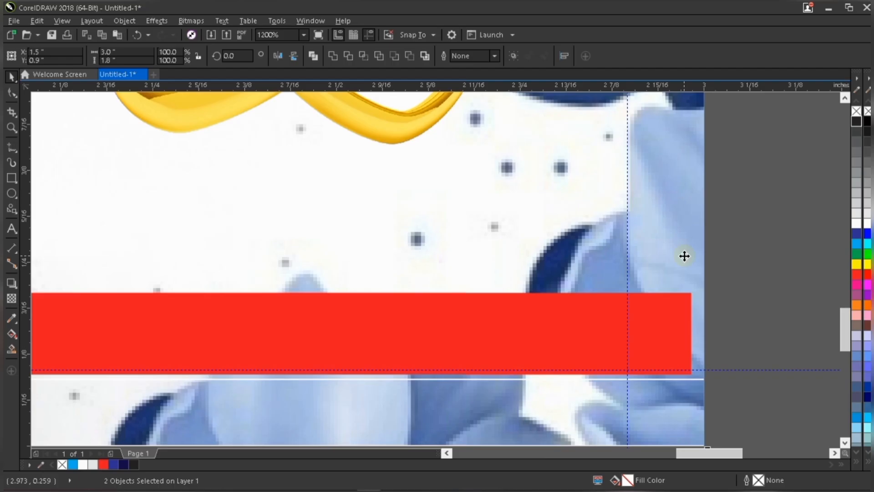
key(c)
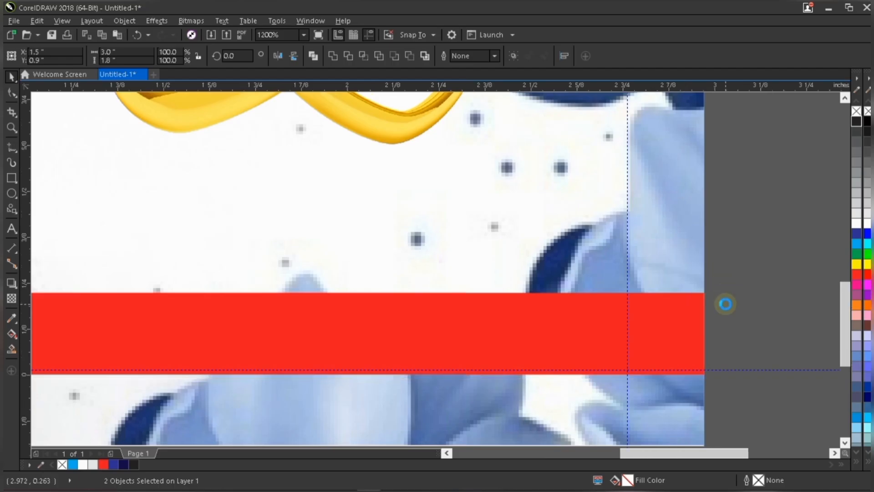
scroll(724, 291, down, 3)
click(627, 312)
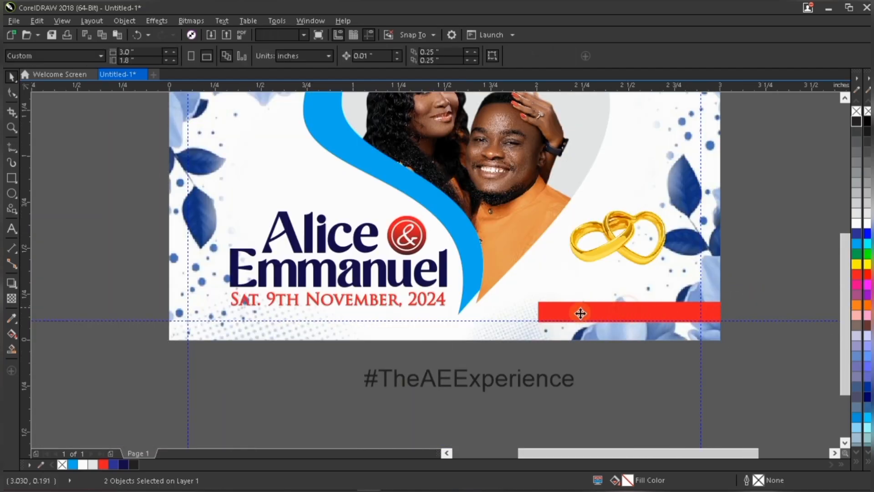
drag(540, 311, 546, 312)
Apply a horizontal linear fountain fill to the red bar, fading from red on the right to black on the left.
scroll(670, 312, up, 1)
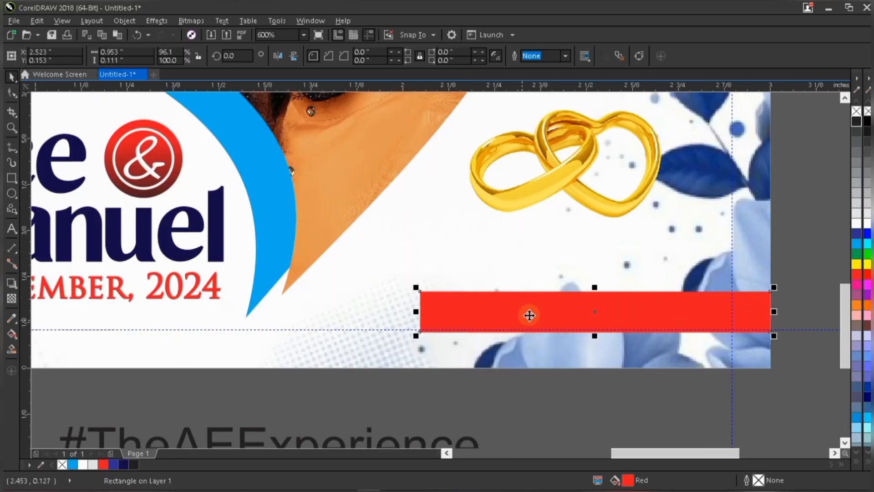
click(11, 335)
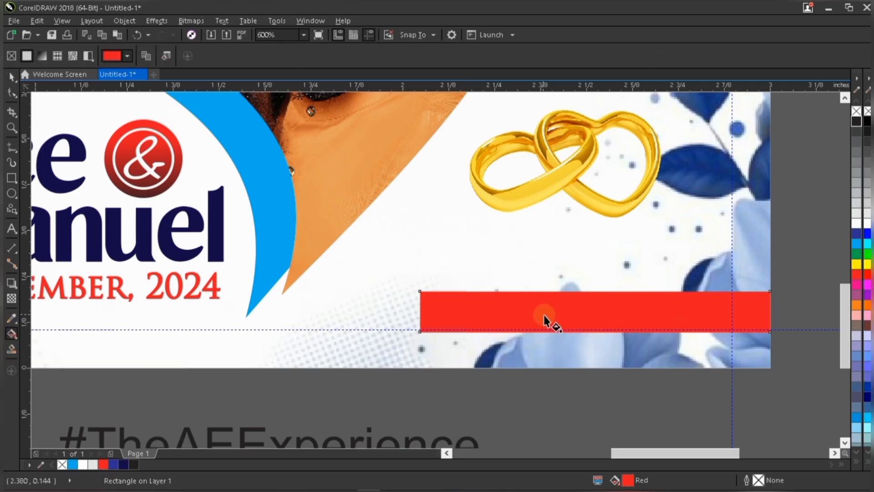
drag(545, 317, 363, 314)
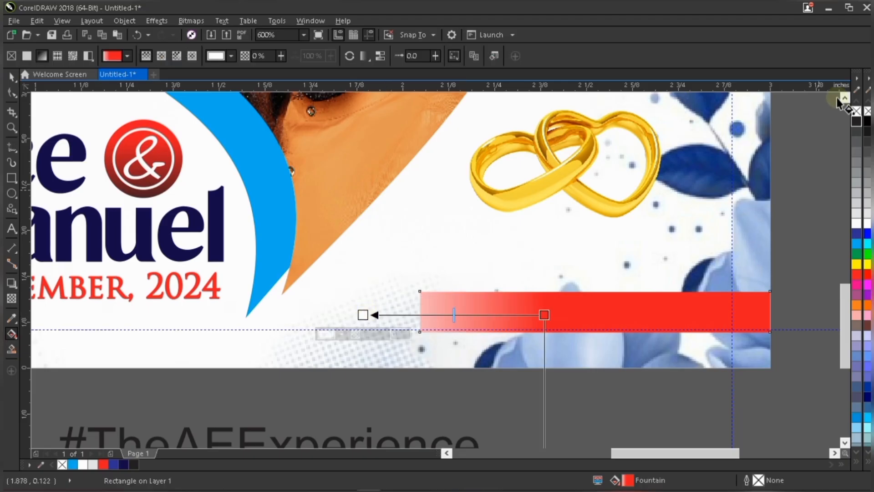
click(856, 124)
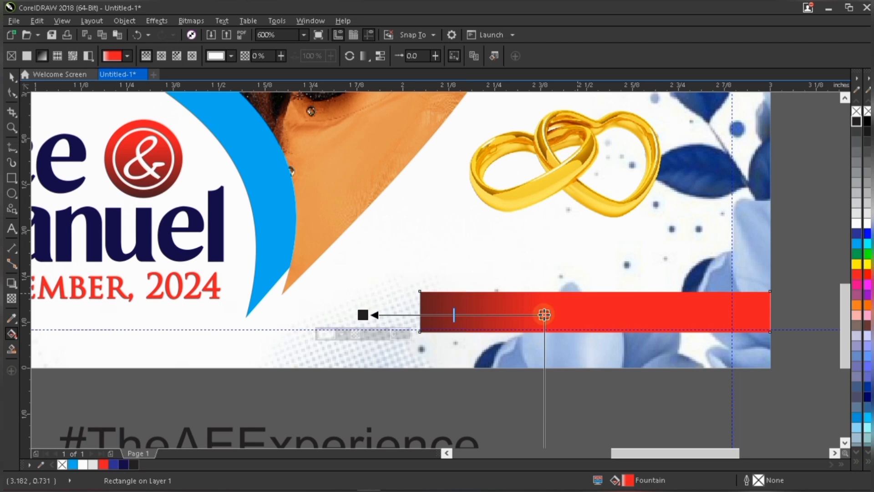
drag(544, 314, 609, 307)
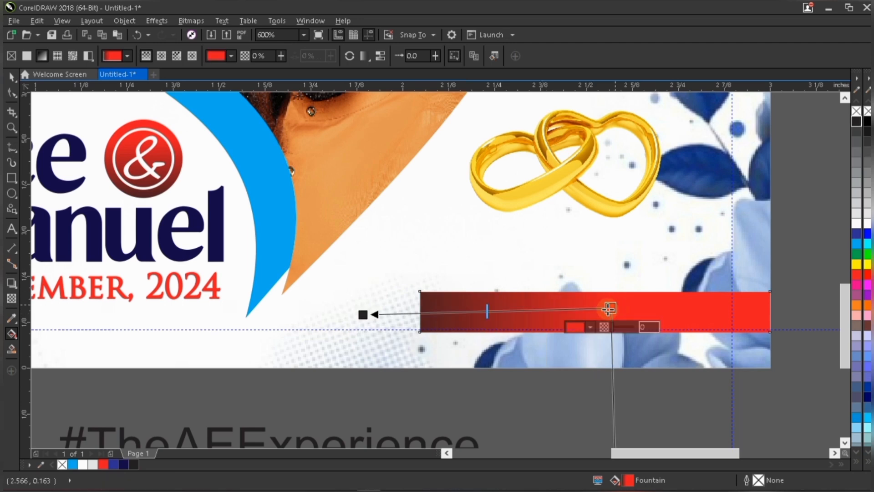
key(space)
Convert the red bar to curves.
scroll(478, 314, down, 1)
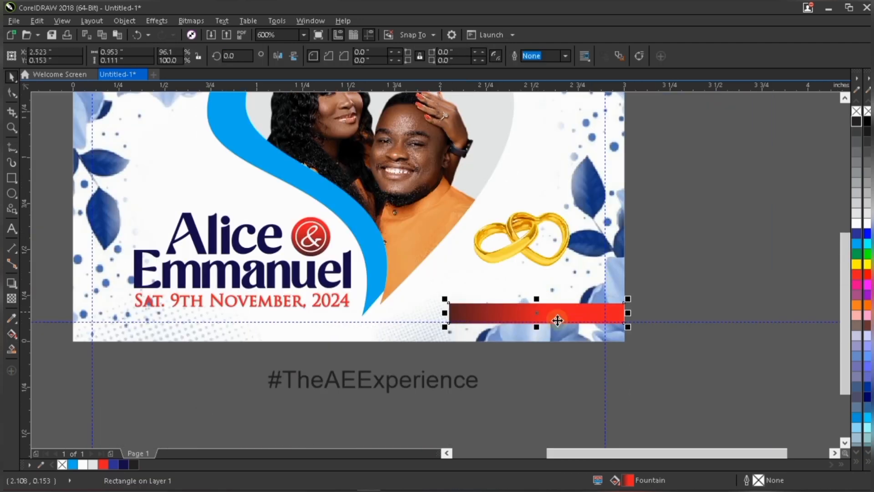
scroll(559, 319, up, 1)
scroll(559, 319, up, 1)
scroll(577, 306, down, 1)
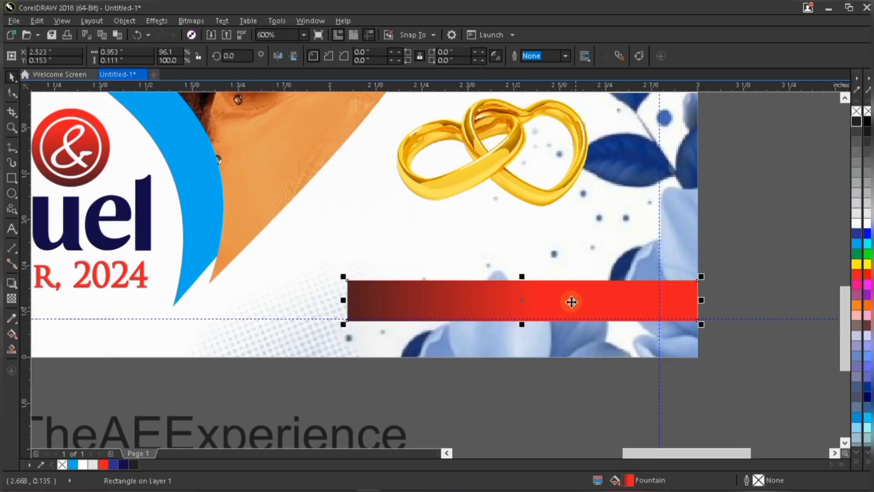
right_click(572, 301)
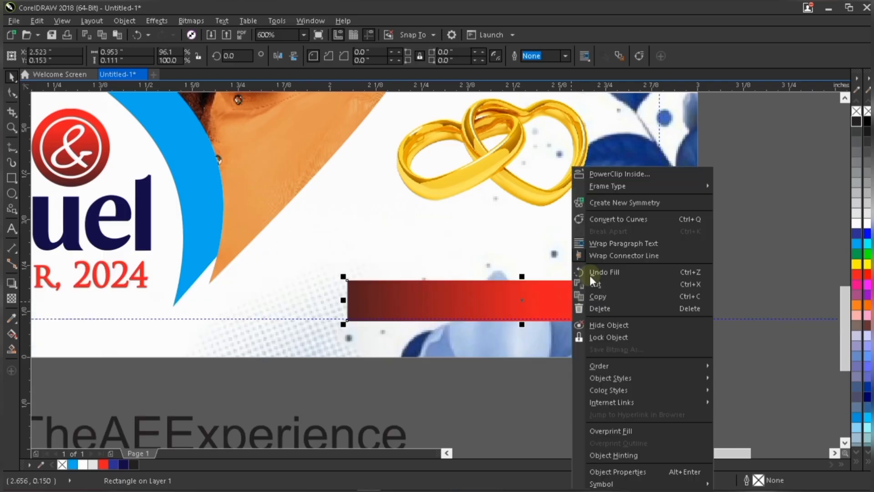
click(625, 219)
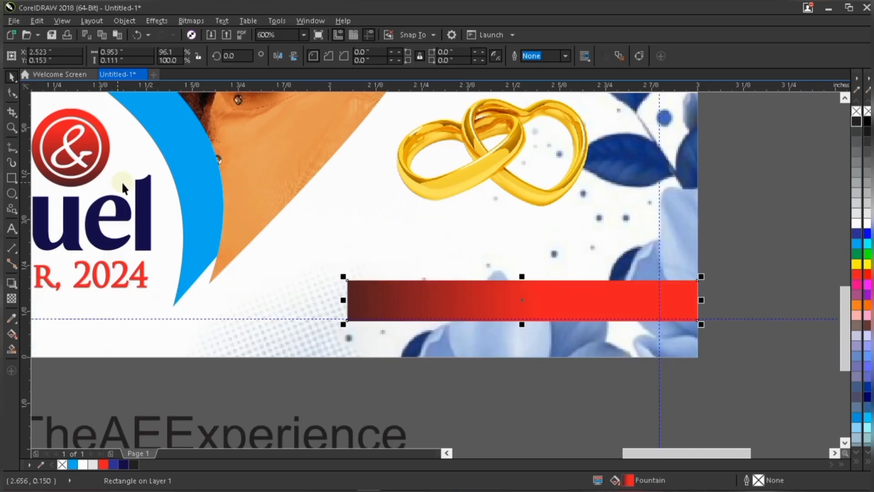
Slant the bar's left end by nudging its top-left node to the right.
click(12, 93)
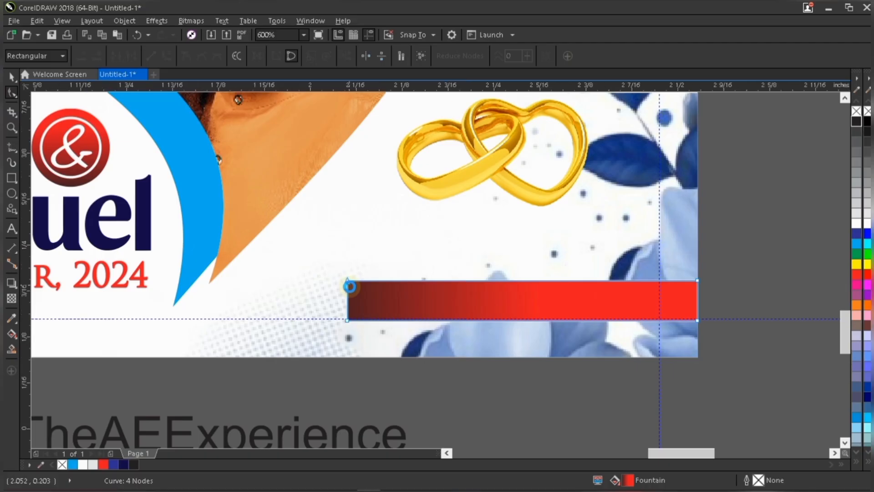
scroll(346, 282, up, 3)
drag(319, 247, 376, 295)
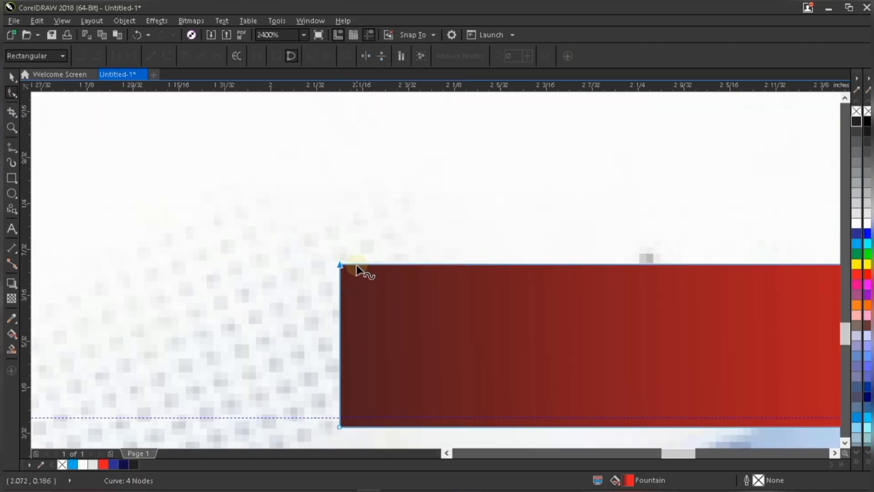
key(Right)
key(Right)
key(Right)
key(Right)
scroll(342, 272, down, 1)
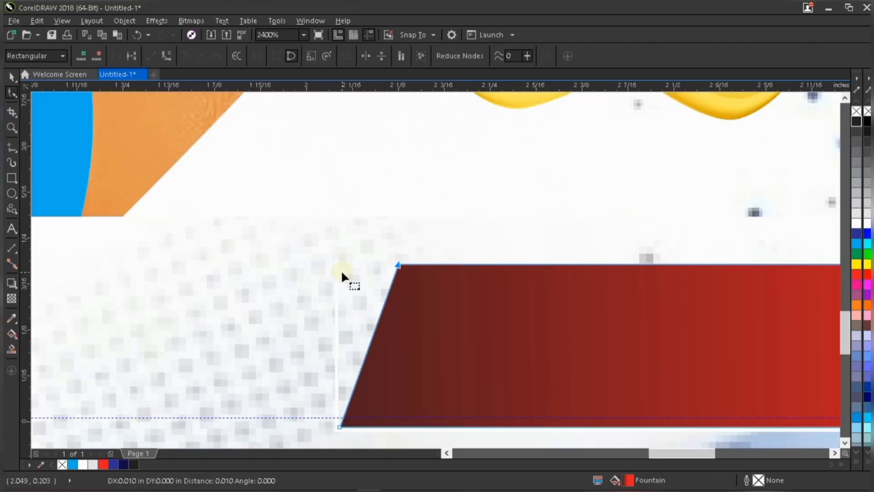
scroll(340, 272, down, 2)
scroll(370, 284, down, 3)
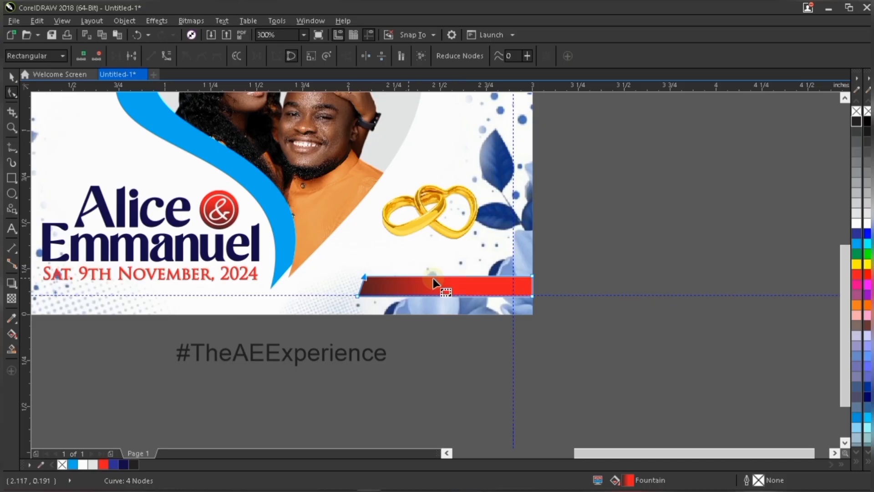
key(Right)
key(space)
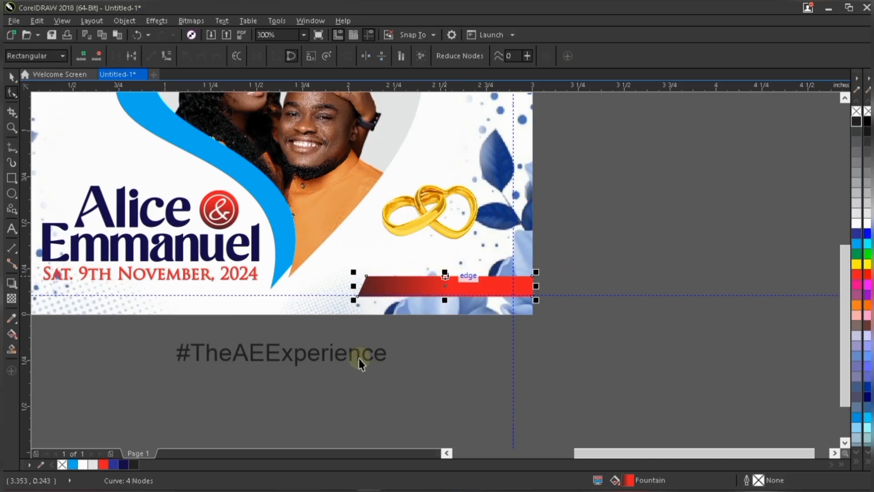
Adjust the bar's fountain fill dark end and stretch the bar leftward to about 1.04 in wide.
key(g)
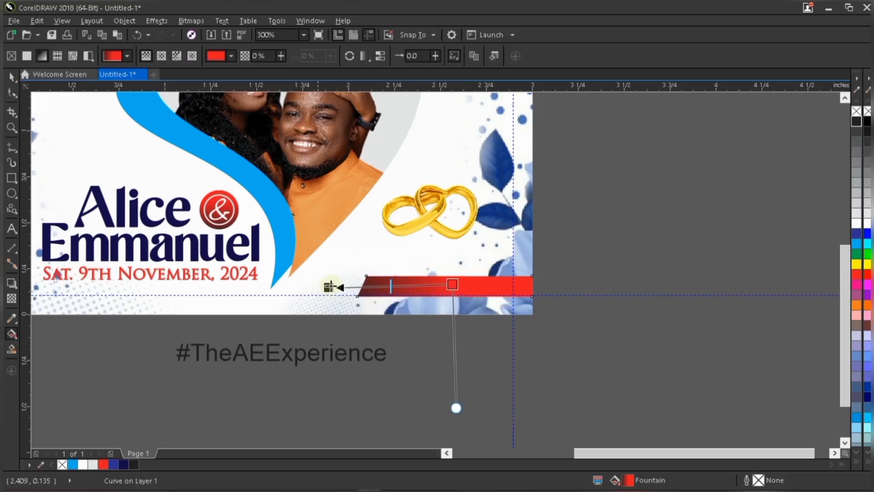
mouse_move(330, 286)
mouse_down()
mouse_move(310, 281)
mouse_move(334, 279)
mouse_up()
key(space)
click(375, 286)
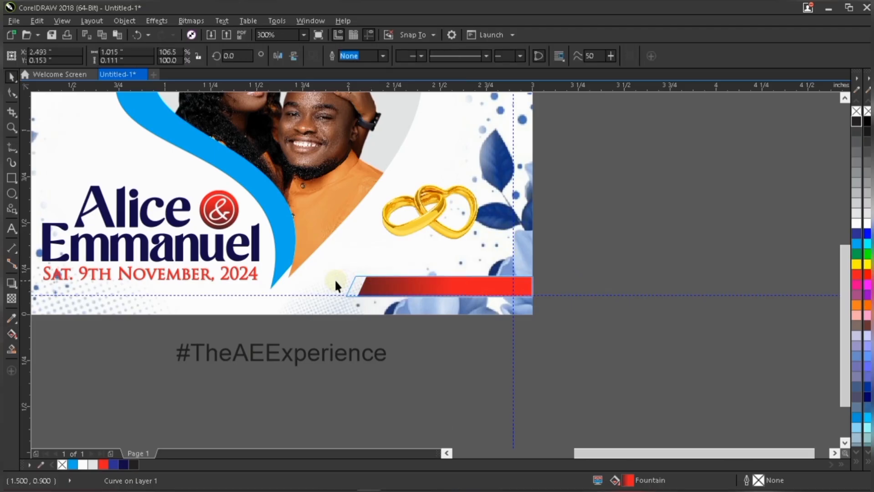
Move the hashtag text onto the red bar and scale it down to about 7.2 pt.
click(328, 351)
drag(496, 319, 518, 291)
scroll(517, 292, up, 1)
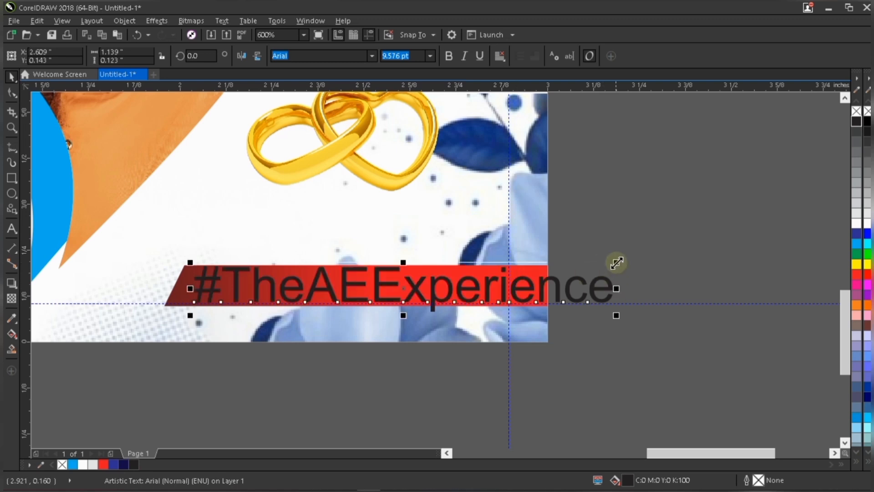
drag(616, 262, 511, 245)
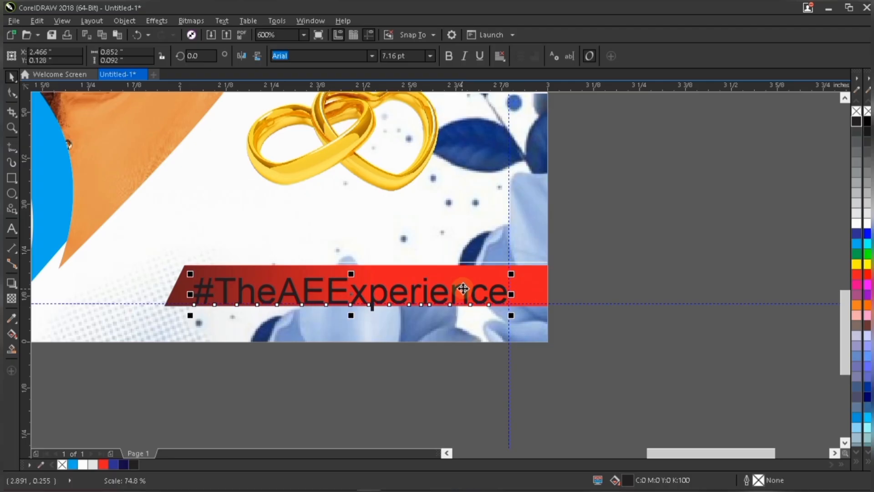
drag(463, 283, 463, 283)
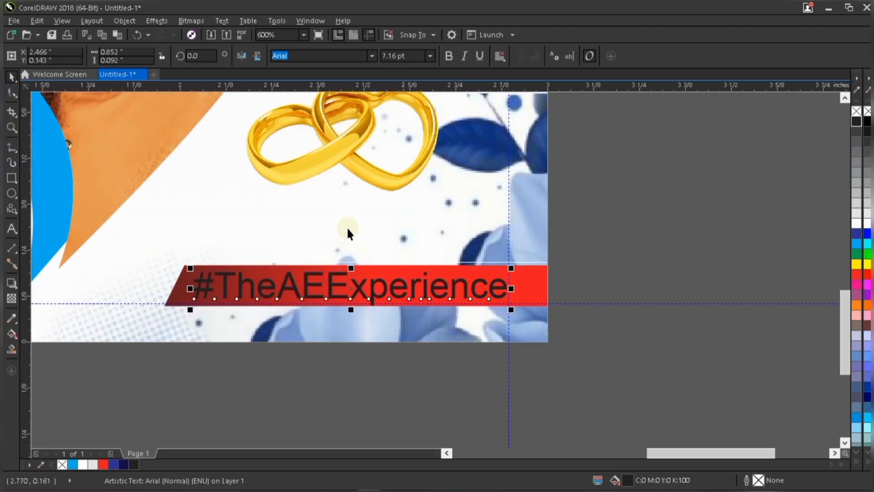
Color the hashtag text white and change its font to Trajan Pro.
click(856, 223)
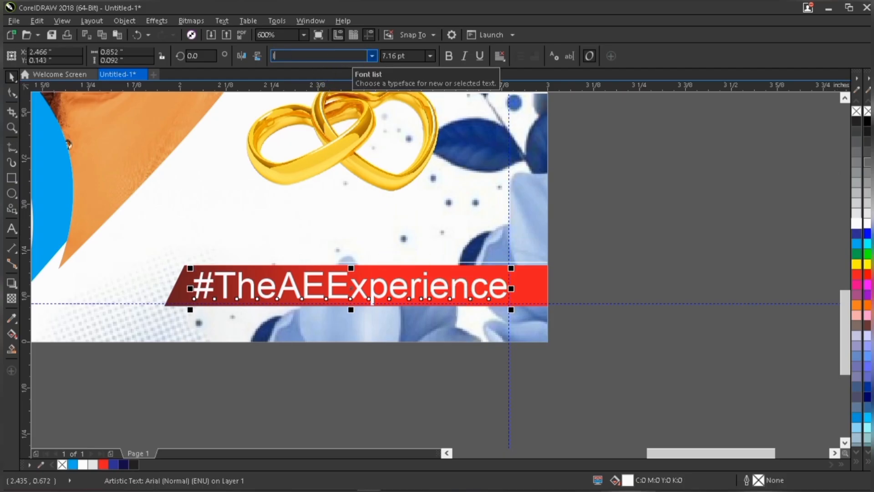
text(La)
key(BackSpace)
key(BackSpace)
key(BackSpace)
text(T)
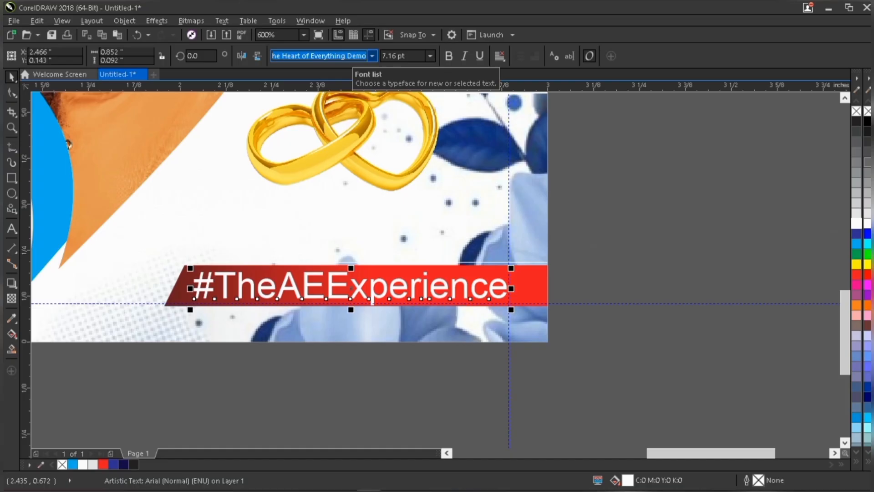
key(BackSpace)
key(BackSpace)
text(Tra)
key(Return)
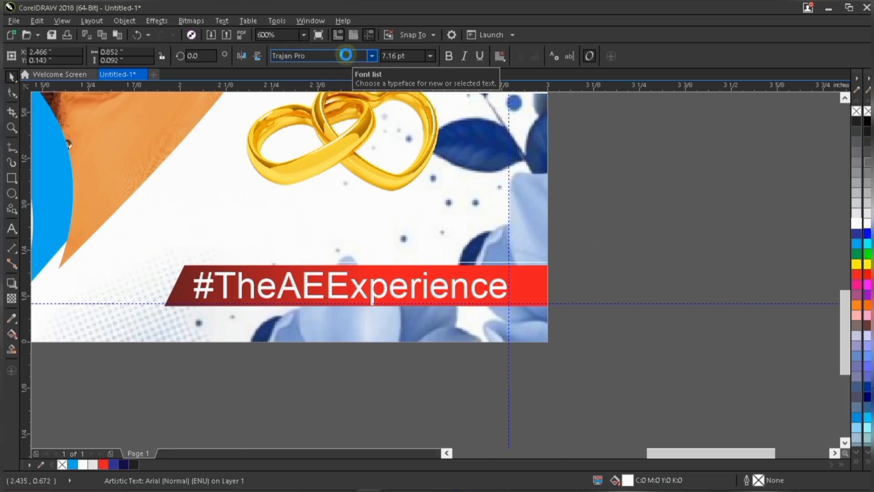
Scale the hashtag text down and set its font size to 6.2 pt.
drag(563, 267, 515, 248)
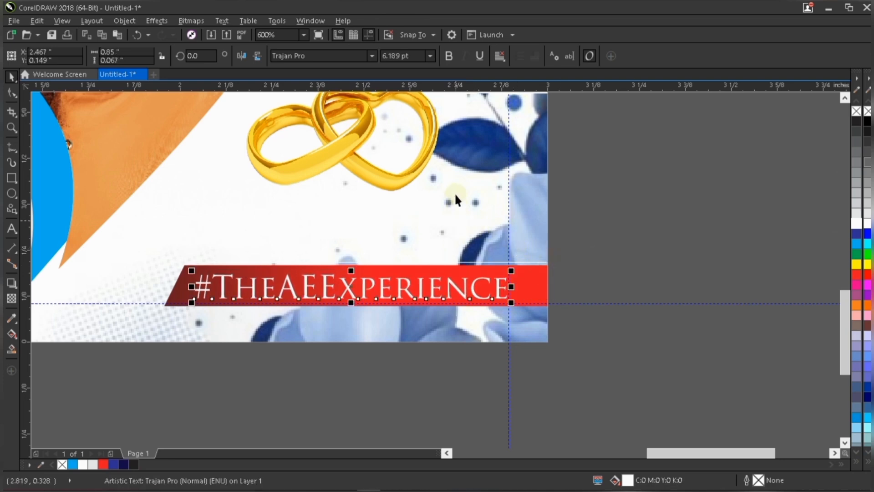
click(417, 55)
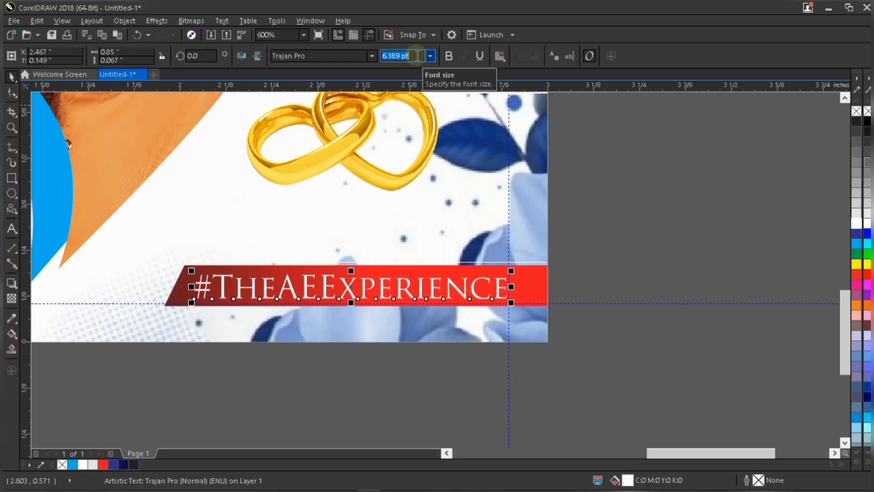
key(Return)
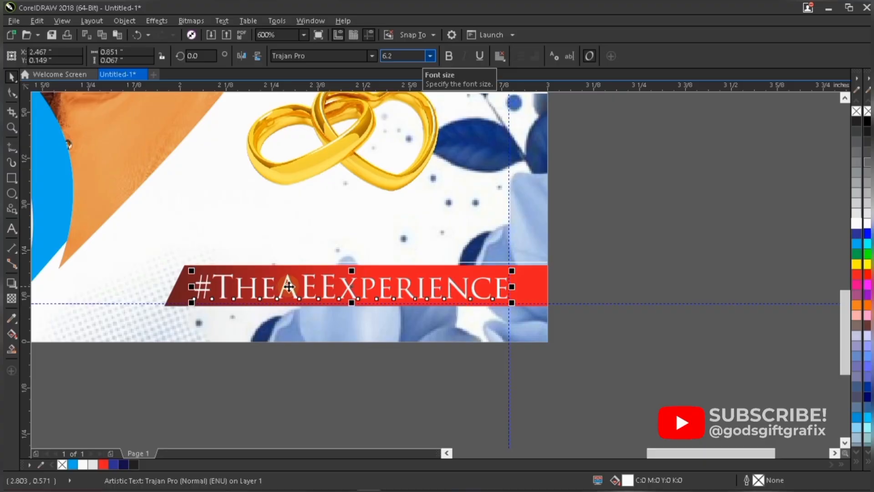
Give the hashtag text a white outline 0.2 pt wide and nudge it slightly up-left on the bar.
right_click(856, 223)
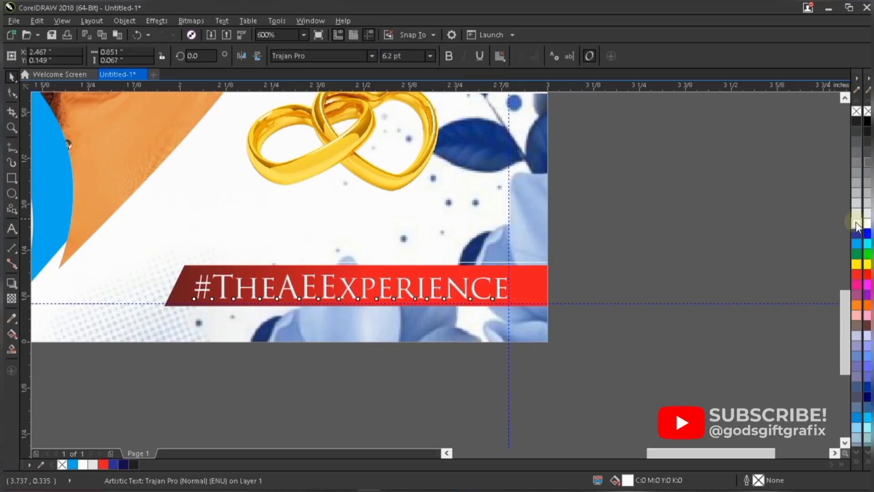
drag(376, 285, 374, 282)
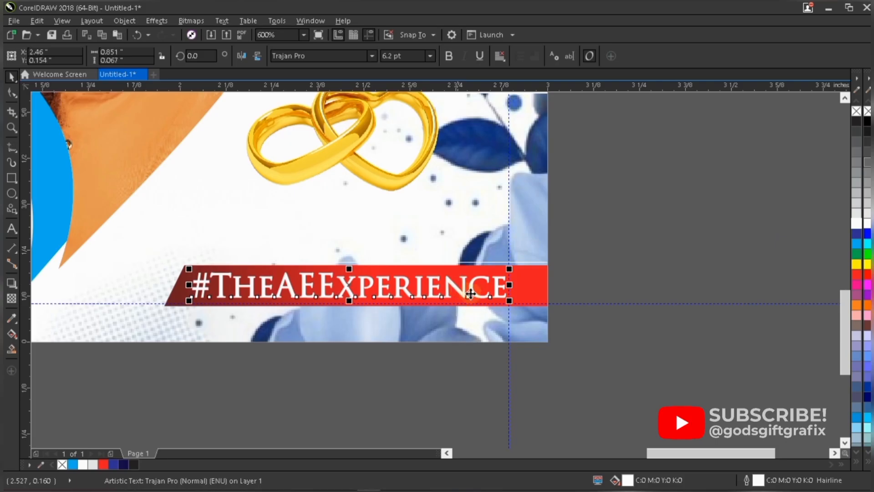
double_click(758, 481)
click(556, 128)
double_click(757, 480)
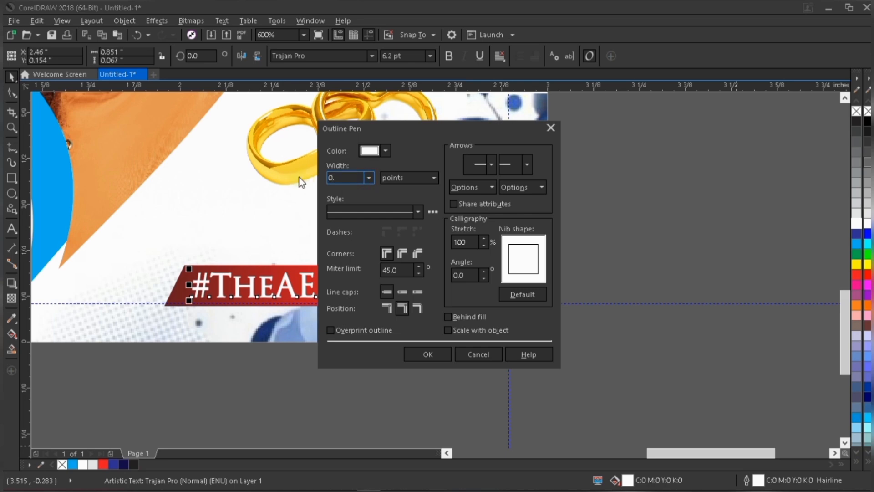
text(2)
click(422, 360)
Zoom around the card to review the hashtag banner and rings placement.
scroll(487, 297, down, 2)
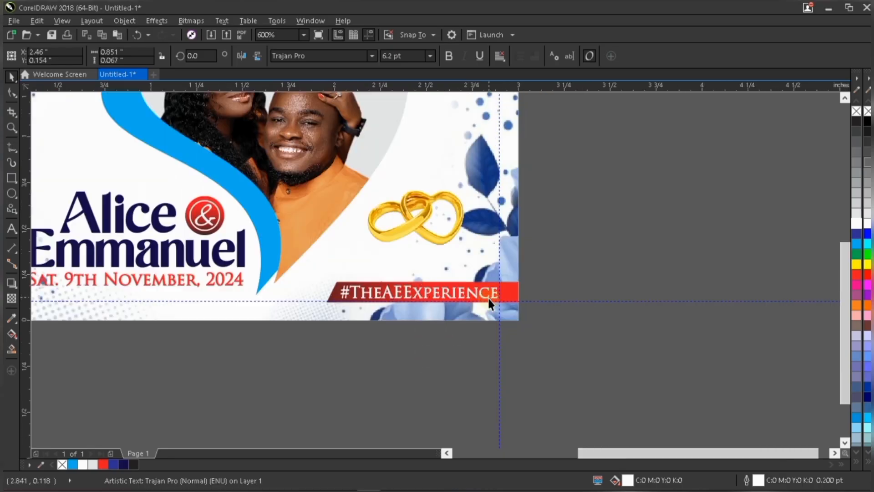
scroll(383, 301, up, 2)
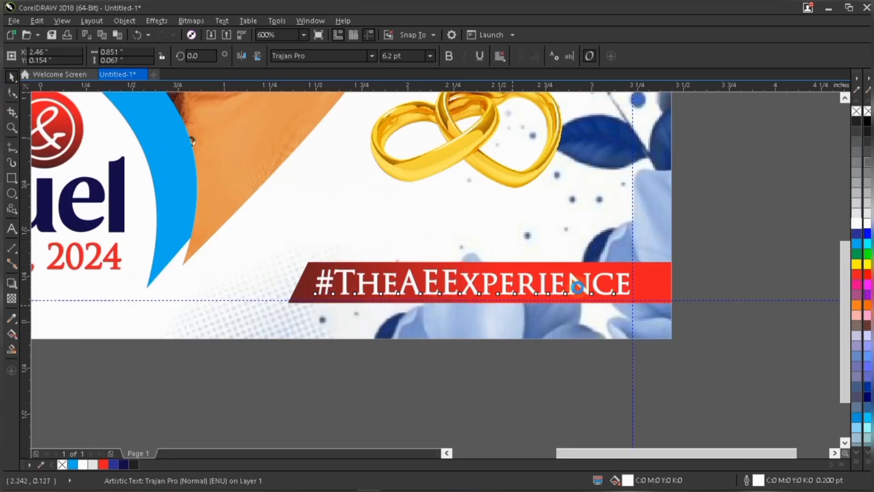
scroll(578, 287, down, 2)
click(576, 332)
scroll(576, 331, down, 2)
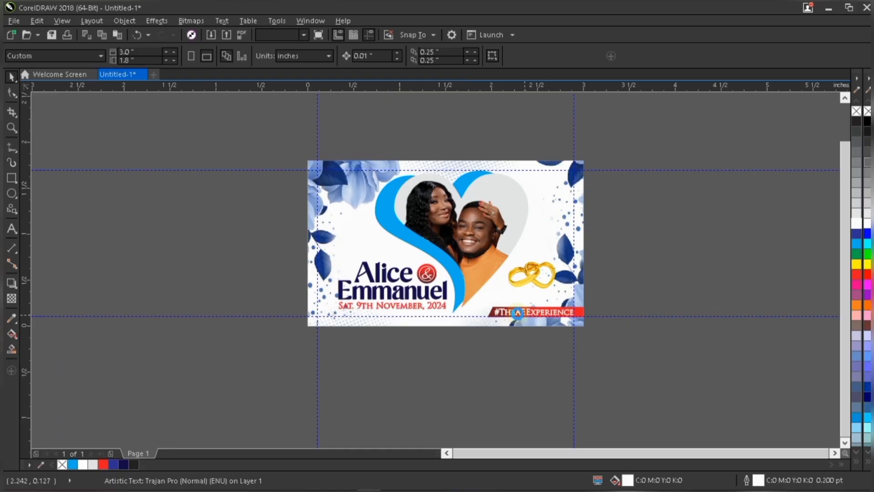
scroll(518, 313, up, 2)
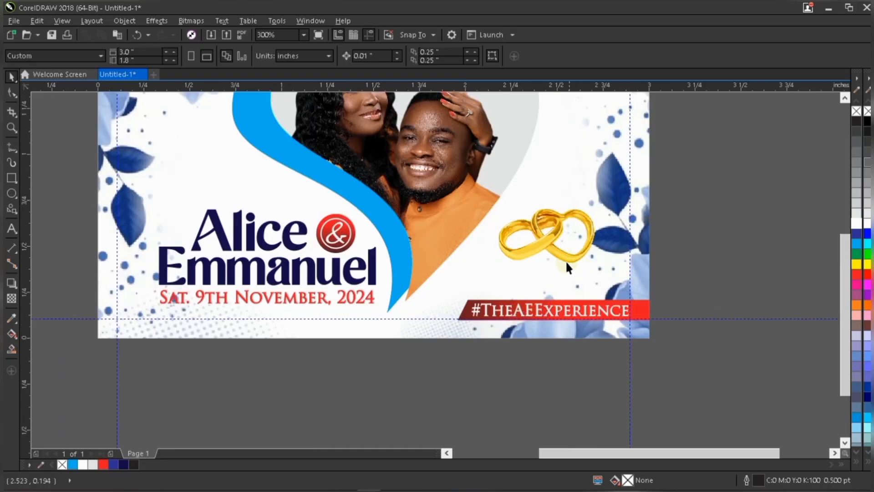
drag(565, 261, 612, 283)
click(418, 351)
scroll(531, 319, up, 2)
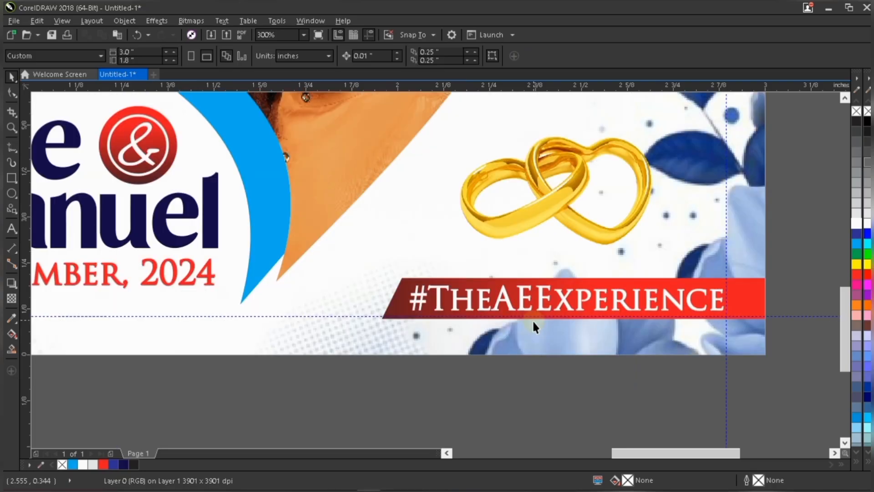
click(532, 321)
drag(532, 319, 532, 320)
scroll(702, 254, down, 2)
click(697, 254)
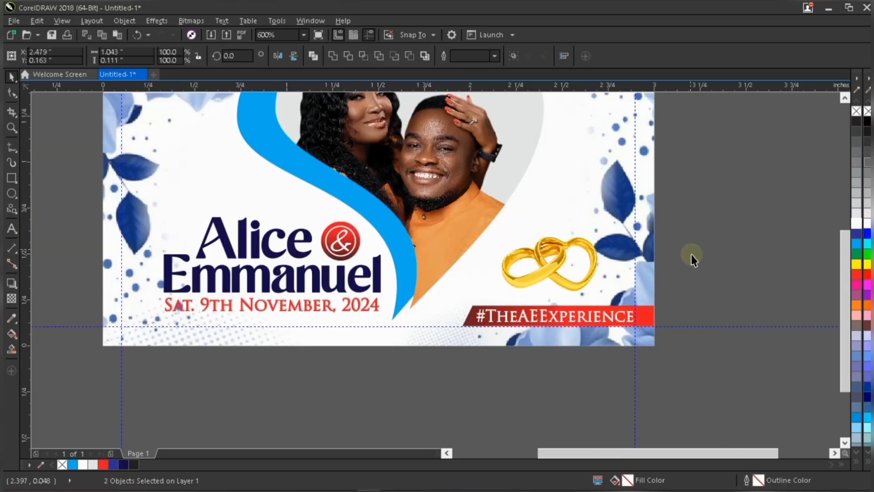
scroll(605, 311, up, 2)
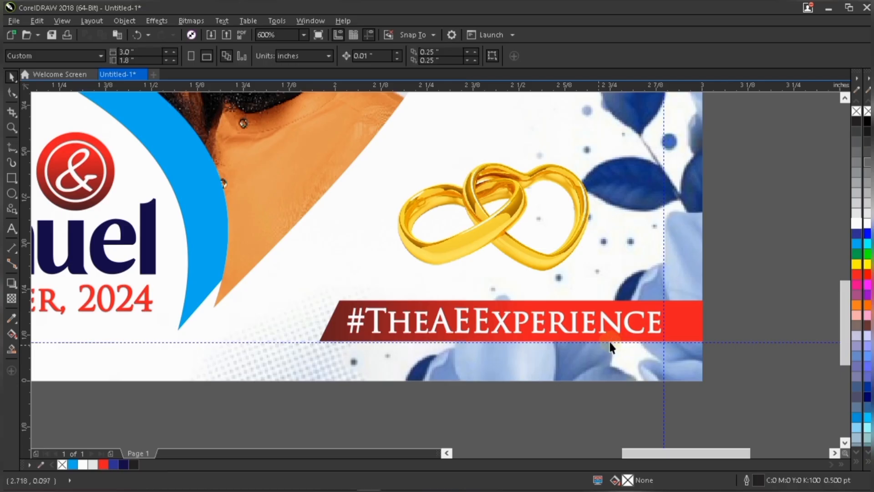
Nudge the gold rings image down slightly toward the hashtag banner.
click(525, 250)
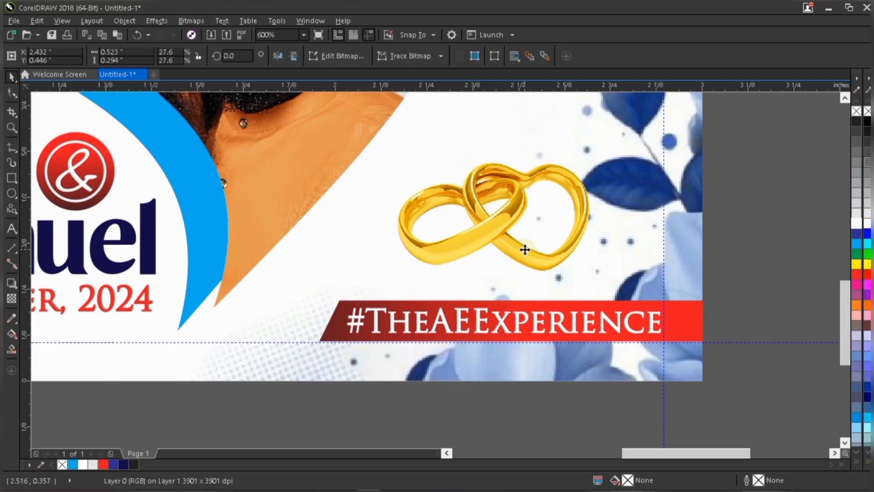
key(Down)
key(Down)
key(Down)
key(Down)
key(Down)
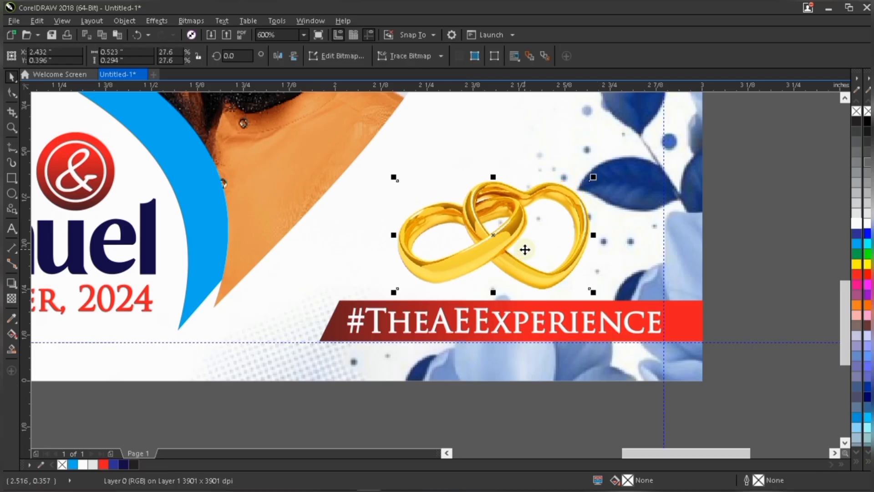
key(Down)
scroll(700, 211, down, 2)
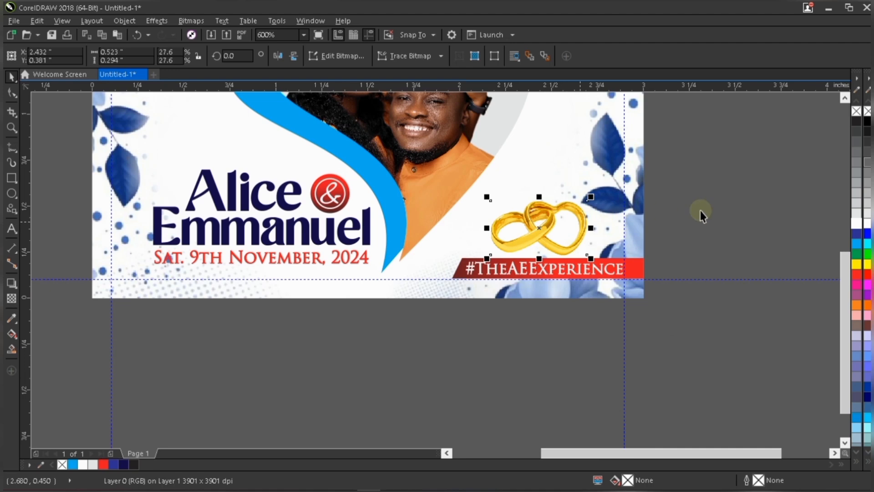
Fill the heart photo frame's background white.
click(699, 196)
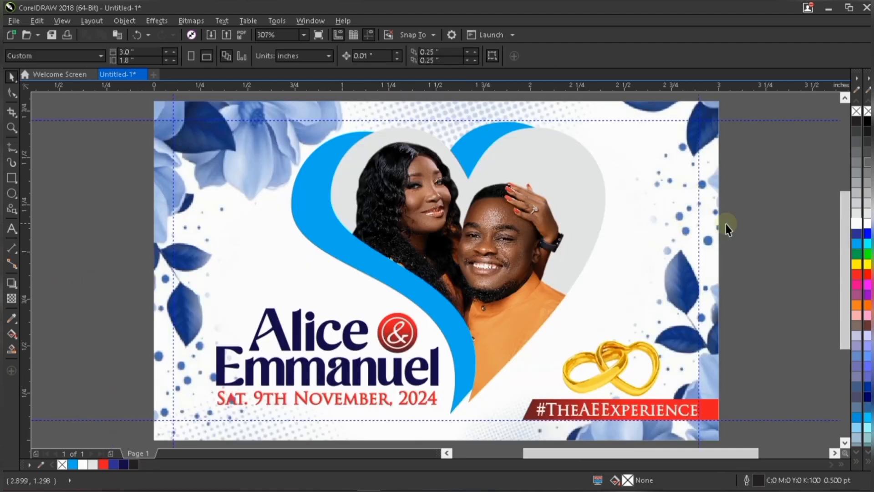
click(563, 194)
scroll(512, 277, down, 1)
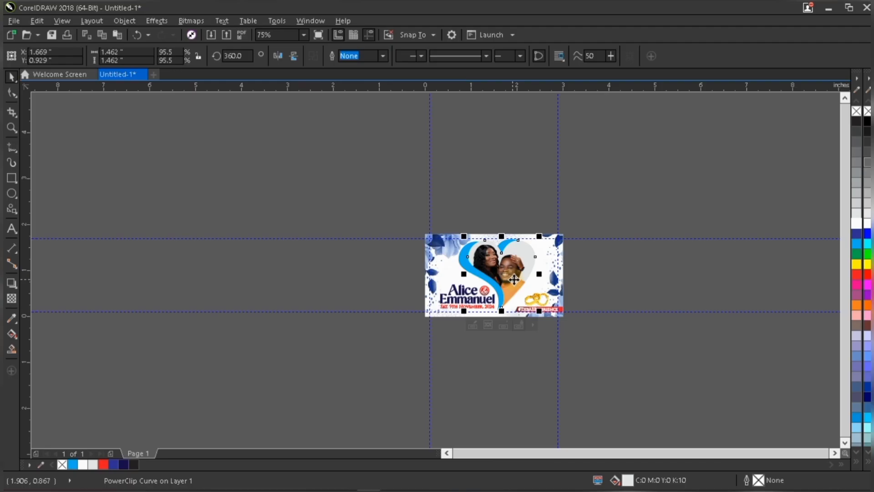
scroll(512, 276, up, 2)
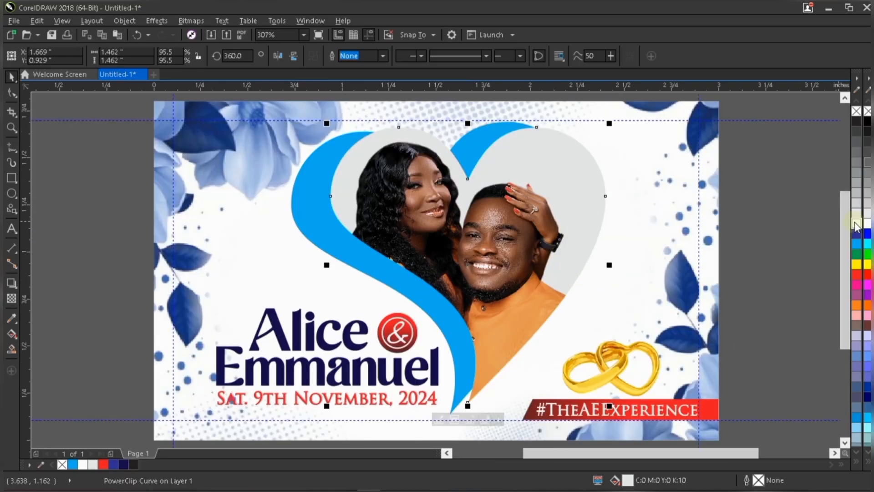
click(856, 226)
click(758, 208)
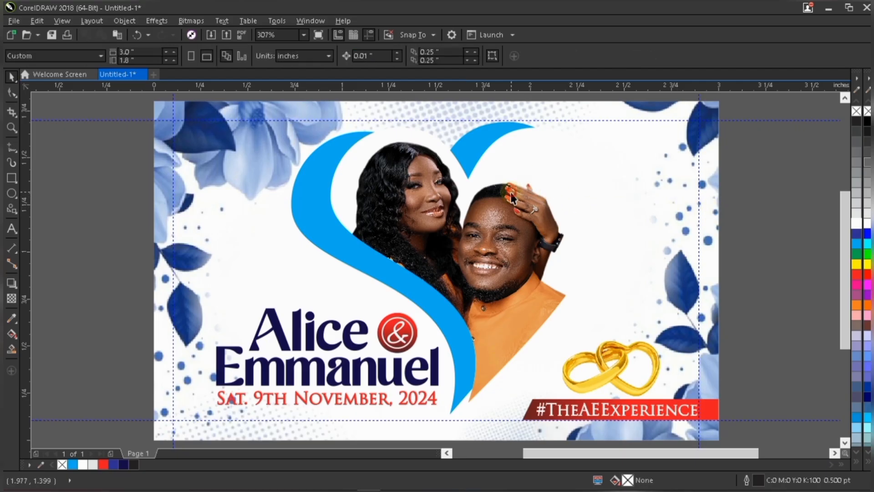
Select the floral background image inside the card frame and nudge it down.
click(493, 221)
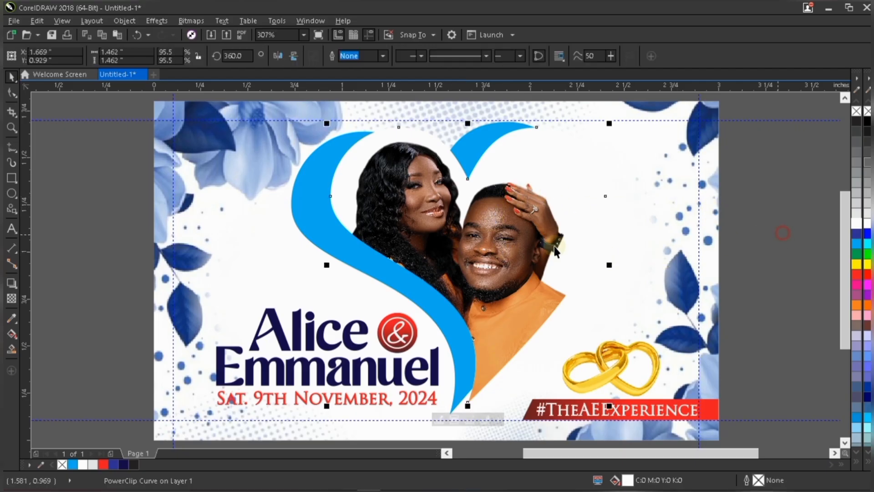
click(108, 295)
drag(448, 410, 461, 411)
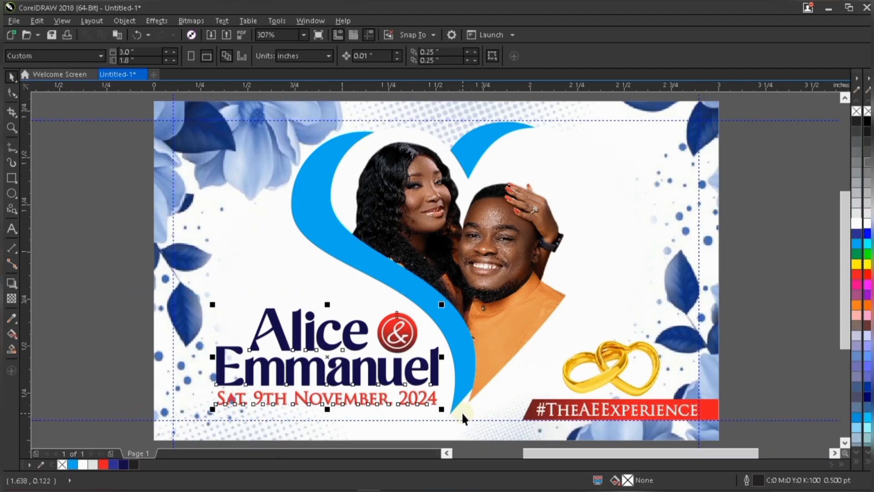
scroll(459, 350, down, 1)
scroll(458, 350, down, 1)
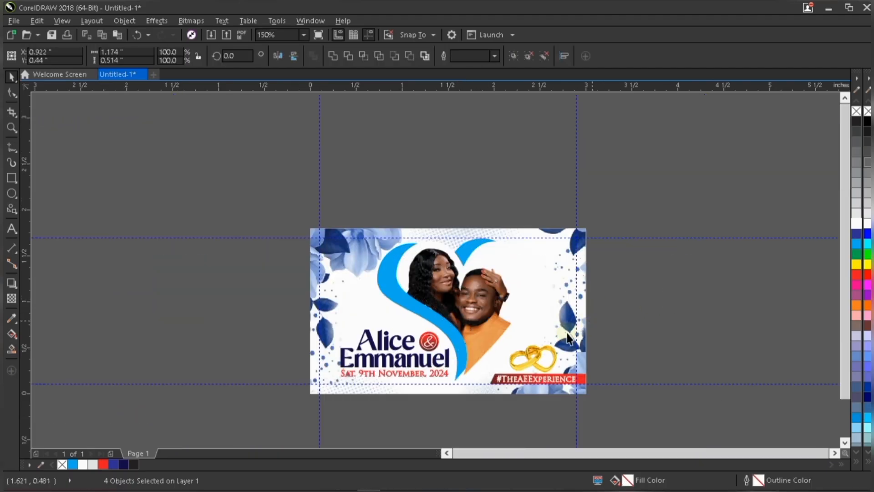
click(553, 307)
alt+click(564, 309)
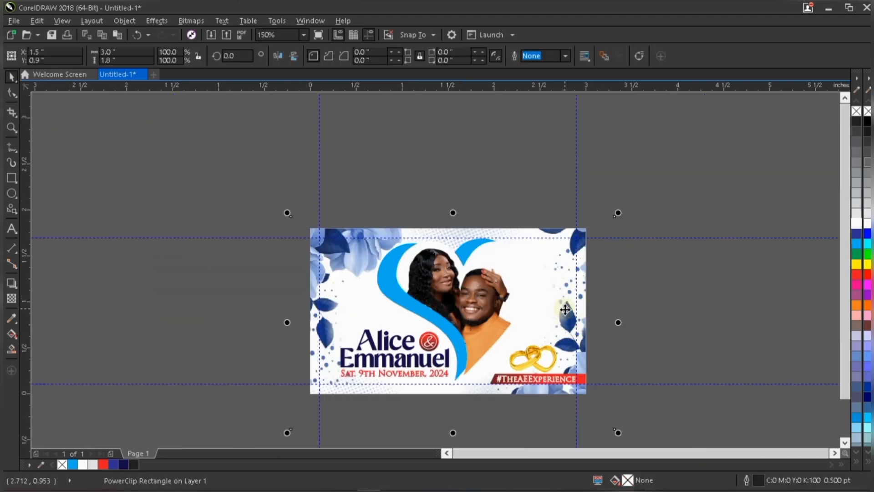
key(ctrl+c)
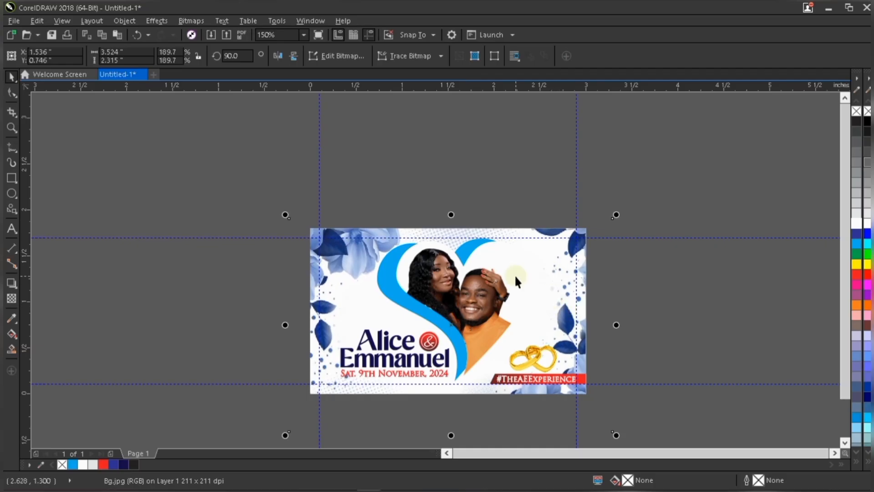
key(Down)
key(Down)
key(Down)
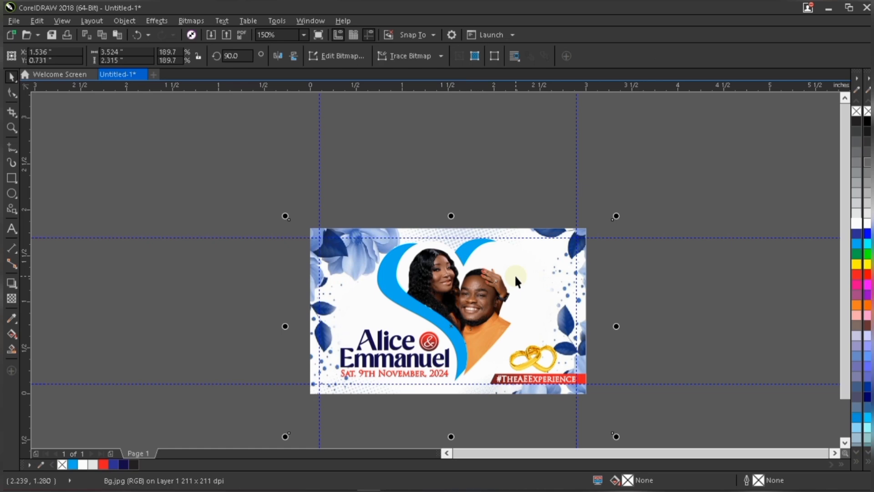
Scale the floral background up to about 194.6% and nudge it up and left into place.
mouse_move(616, 216)
mouse_down()
mouse_move(630, 197)
mouse_move(631, 206)
mouse_up()
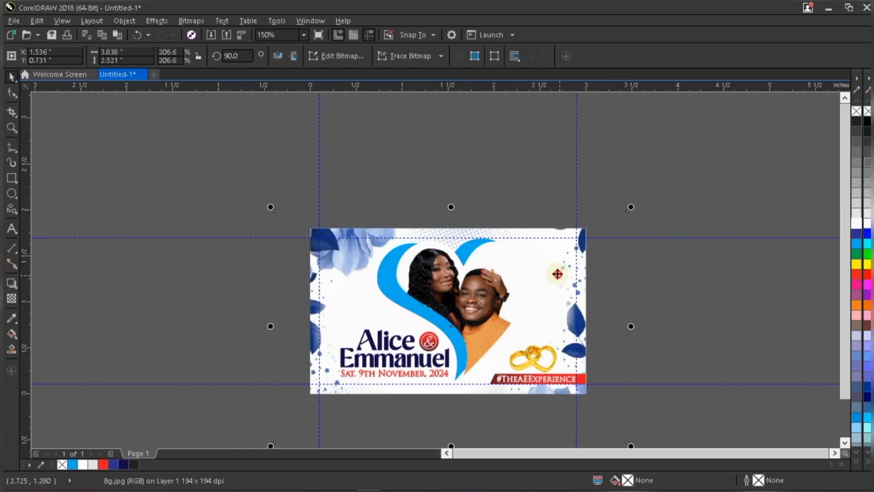
drag(557, 273, 553, 271)
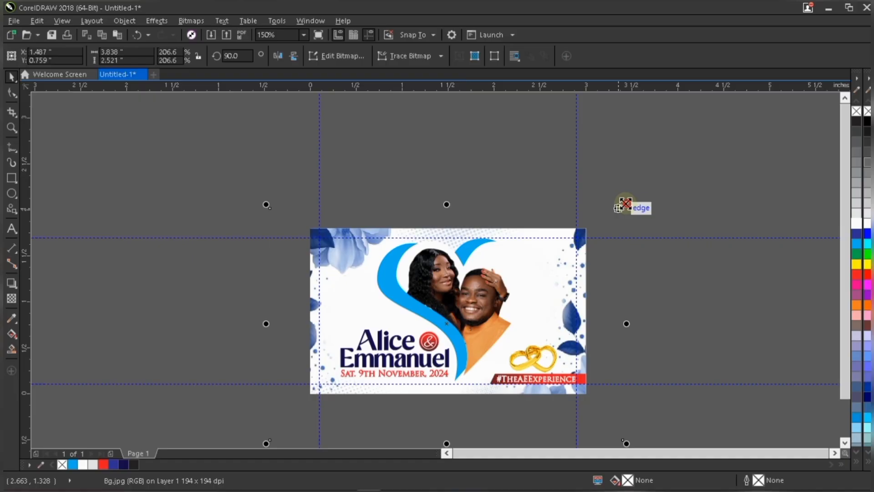
shift+drag(626, 204, 616, 201)
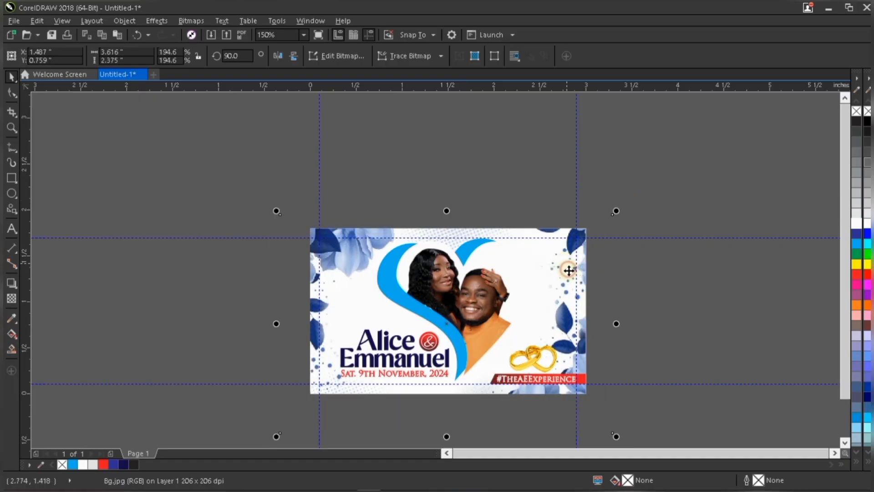
drag(565, 265, 567, 270)
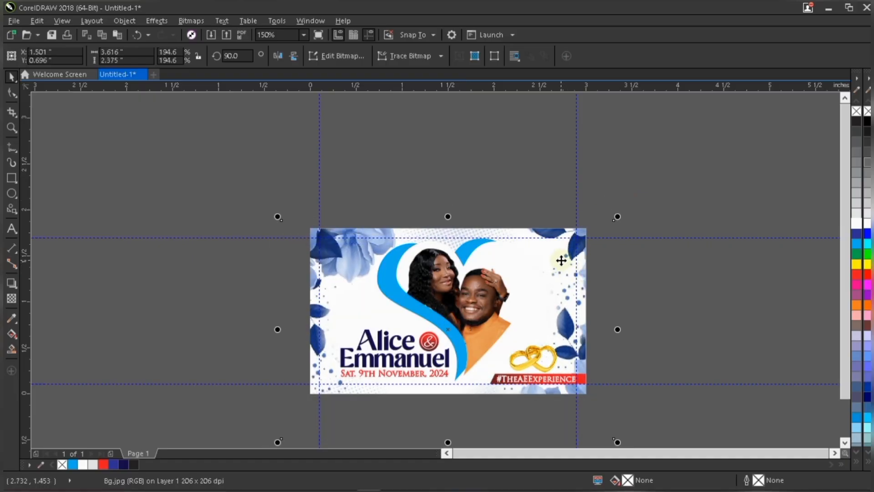
key(Left)
key(Left)
key(Up)
key(Up)
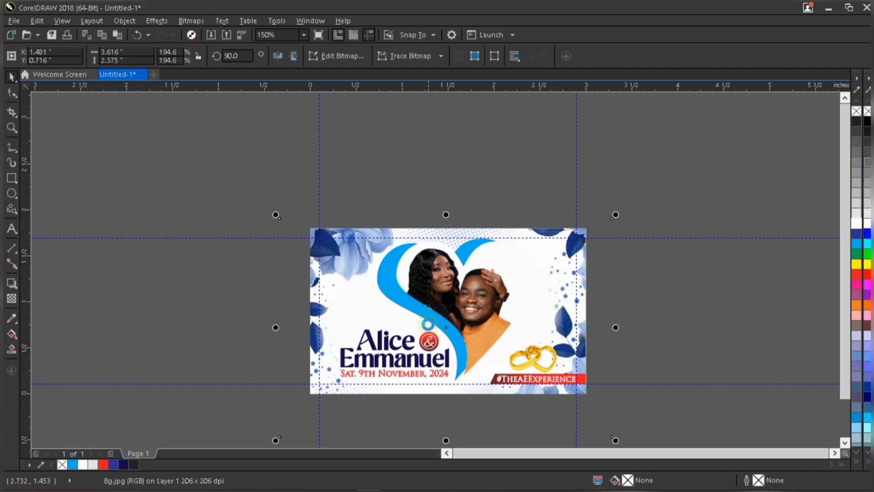
Select the names, emblem and date text together and nudge them slightly left and down.
scroll(428, 325, down, 2)
key(F4)
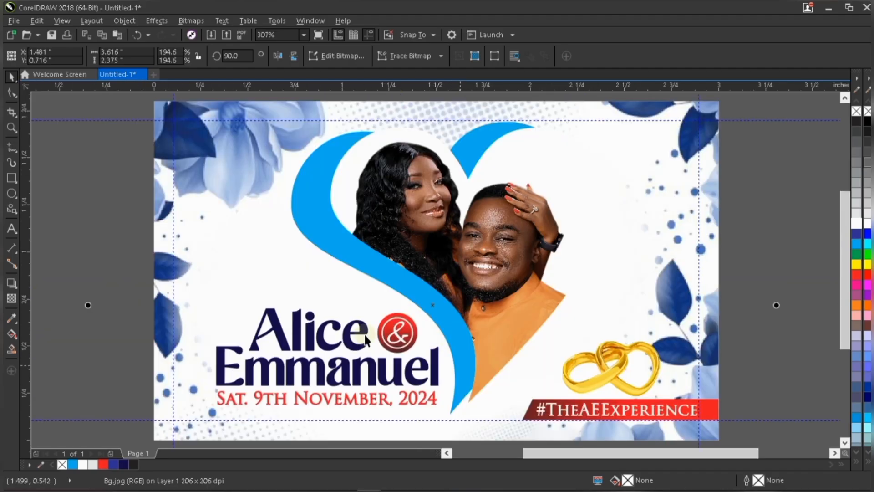
drag(122, 273, 401, 412)
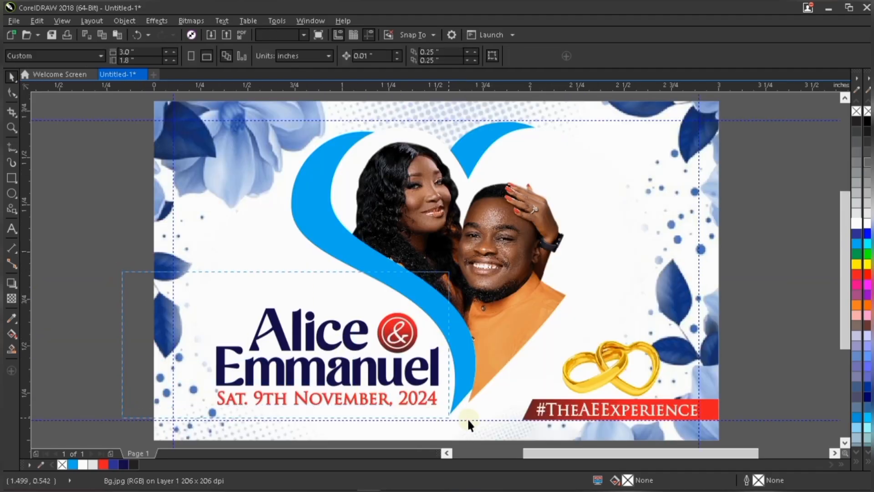
drag(469, 425, 469, 425)
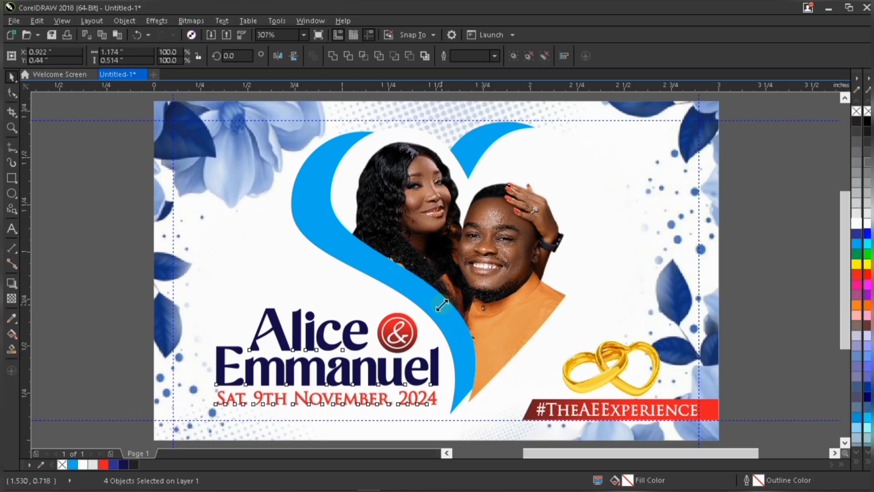
key(Left)
key(Left)
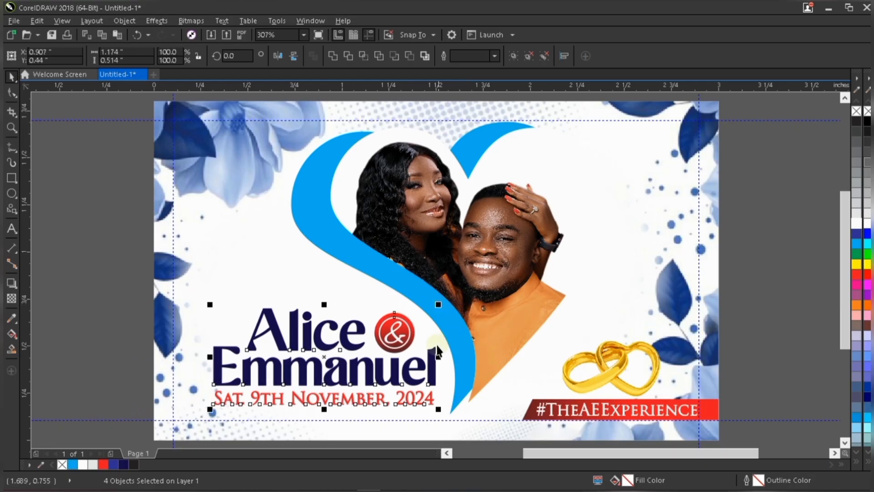
key(Down)
key(Down)
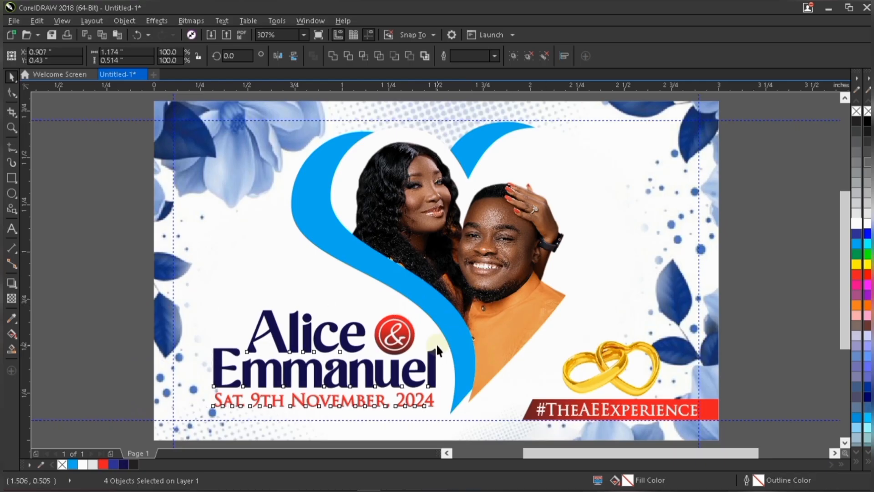
key(Left)
Inspect the placement of the hashtag banner, rings and heart photo, and view the card in full-screen preview.
click(756, 230)
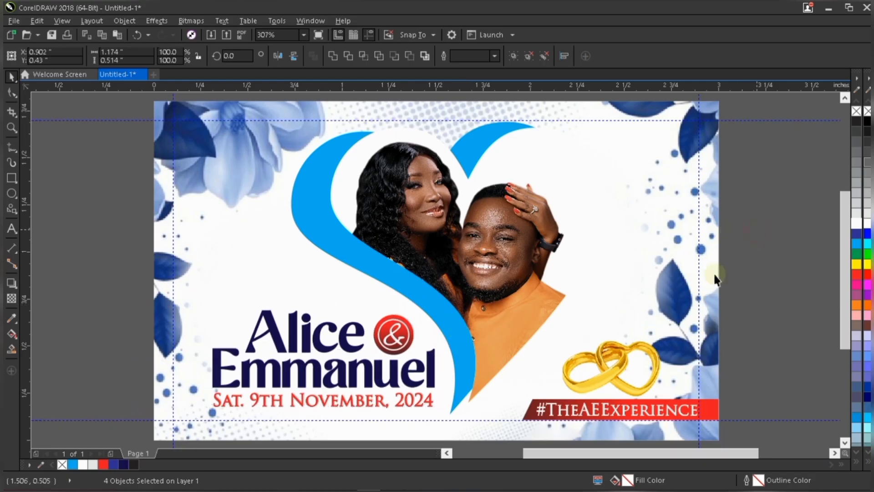
click(607, 410)
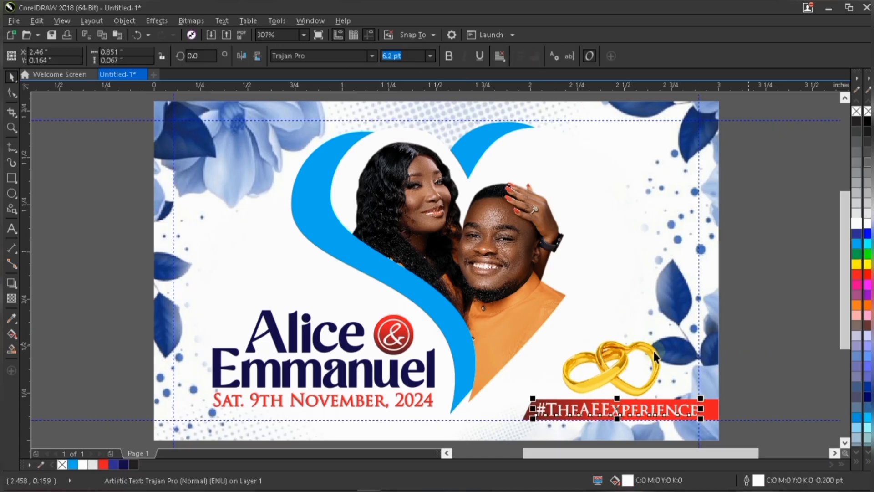
click(619, 357)
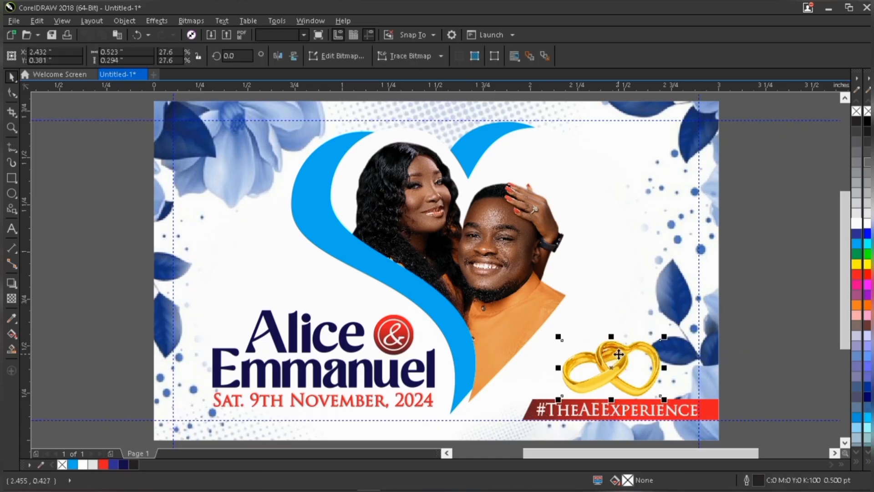
click(727, 249)
click(487, 219)
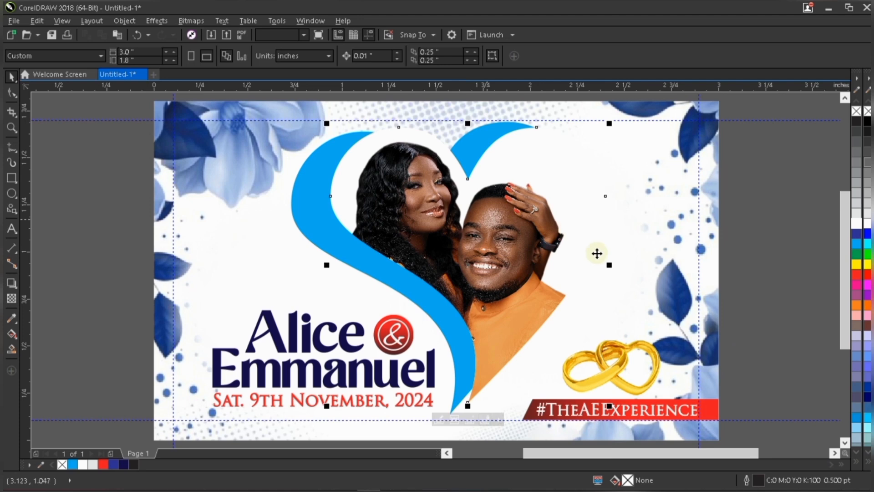
click(118, 198)
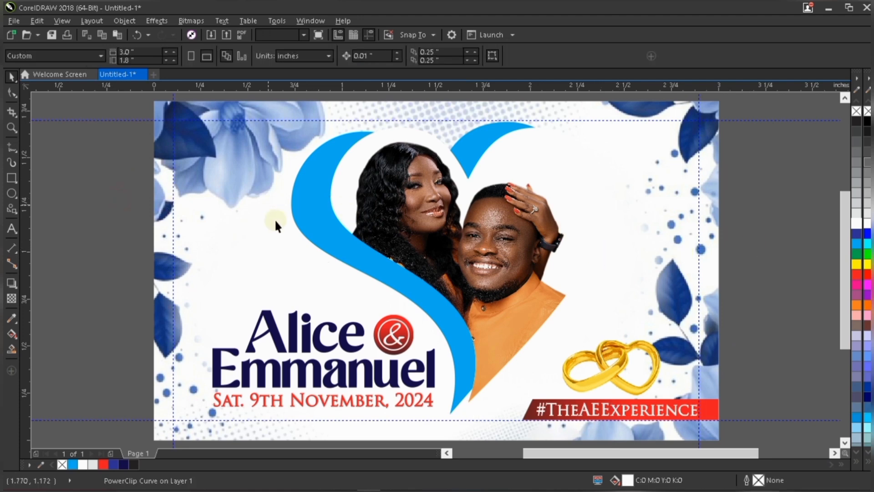
click(613, 234)
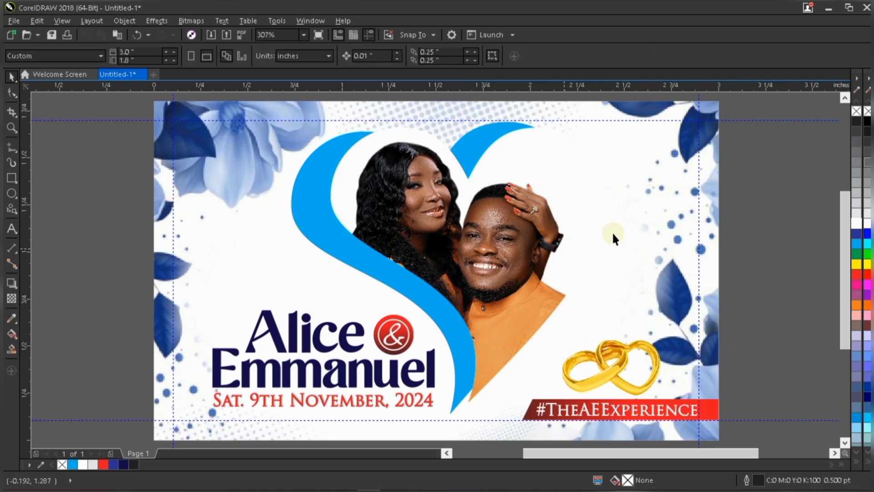
right_click(773, 184)
click(775, 183)
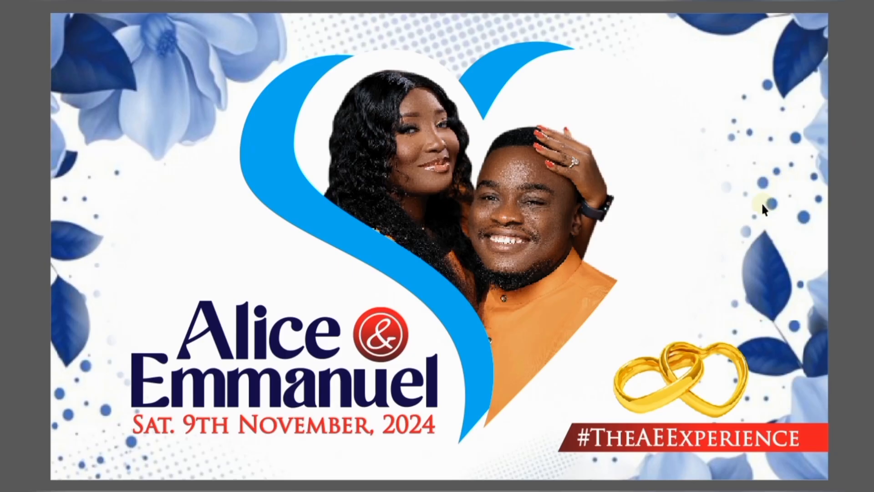
click(638, 276)
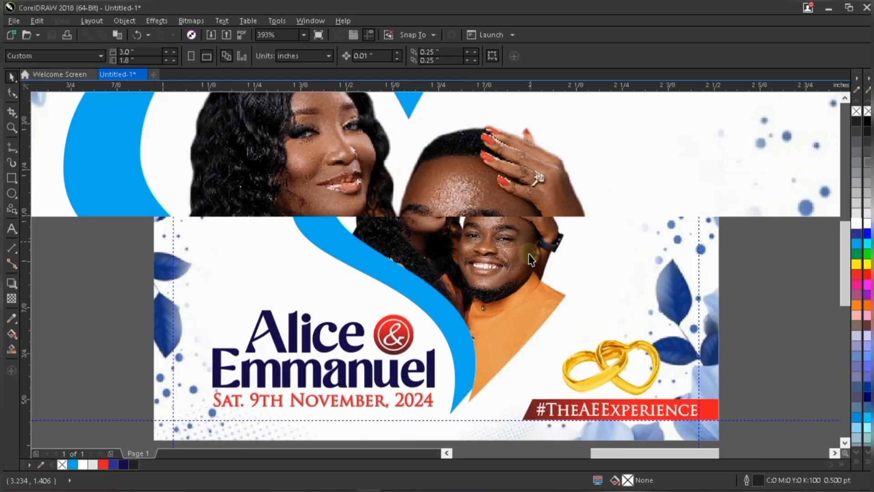
Review the whole card again in full-screen preview and set the zoom to fit the page.
scroll(524, 260, down, 2)
scroll(531, 261, up, 2)
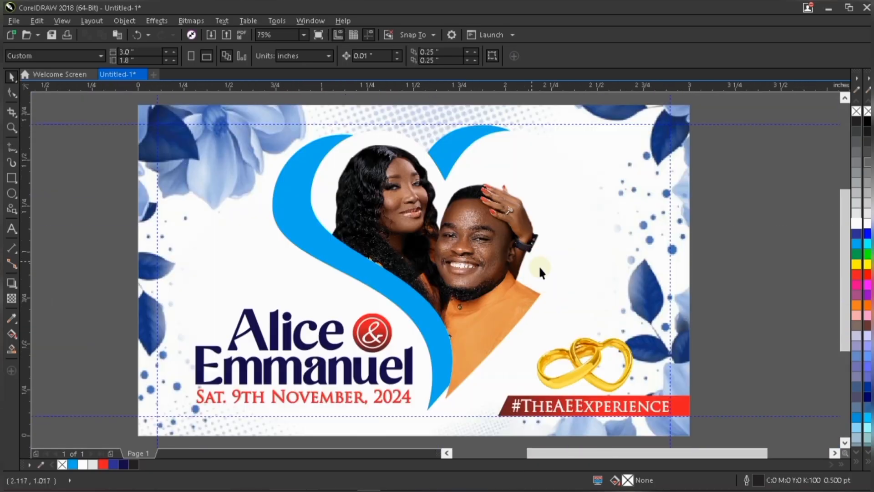
scroll(539, 267, down, 1)
scroll(539, 265, up, 1)
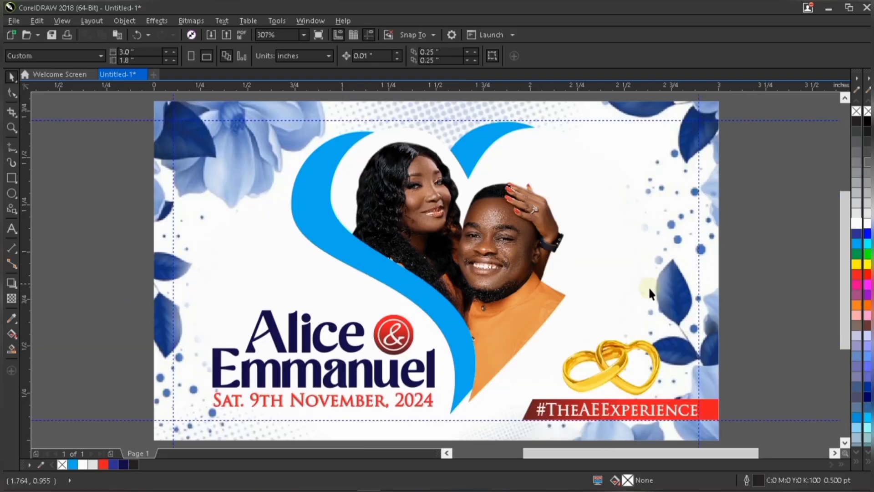
click(424, 404)
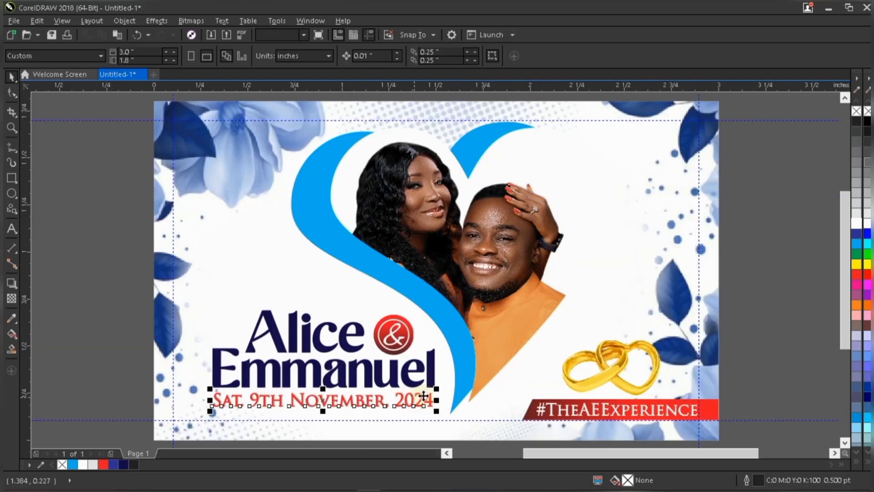
click(774, 297)
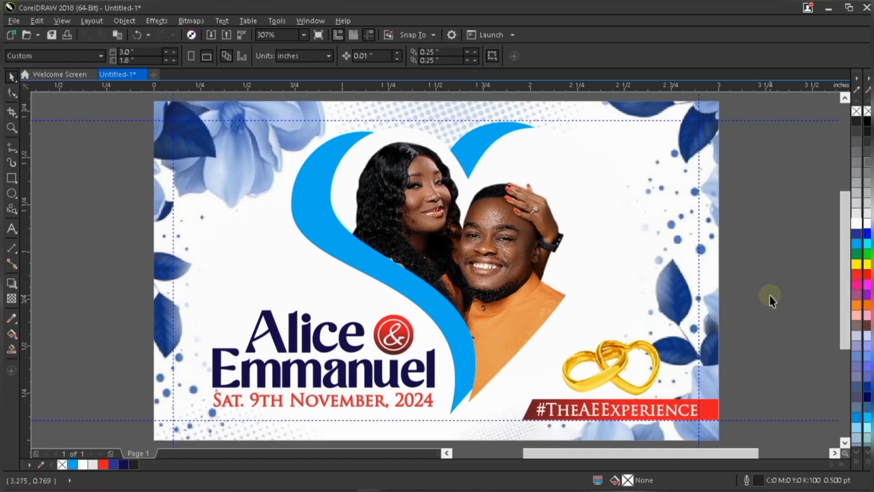
scroll(572, 276, down, 1)
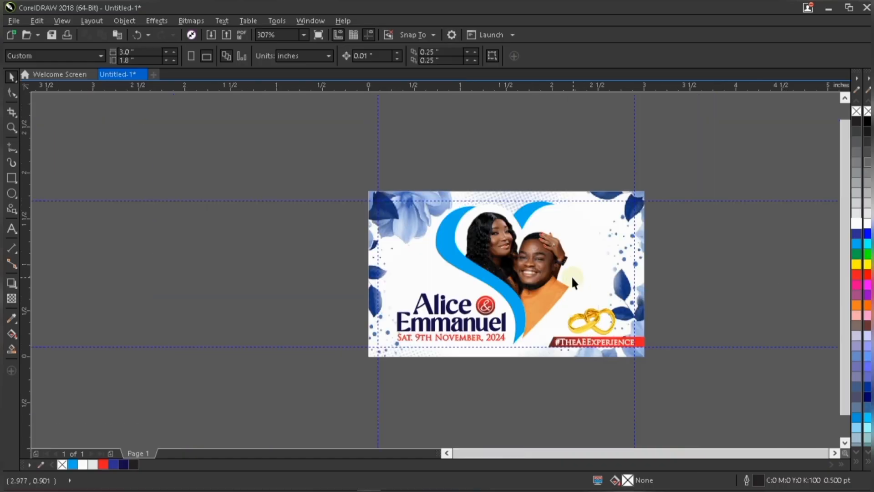
scroll(642, 290, down, 1)
scroll(642, 290, up, 1)
right_click(656, 259)
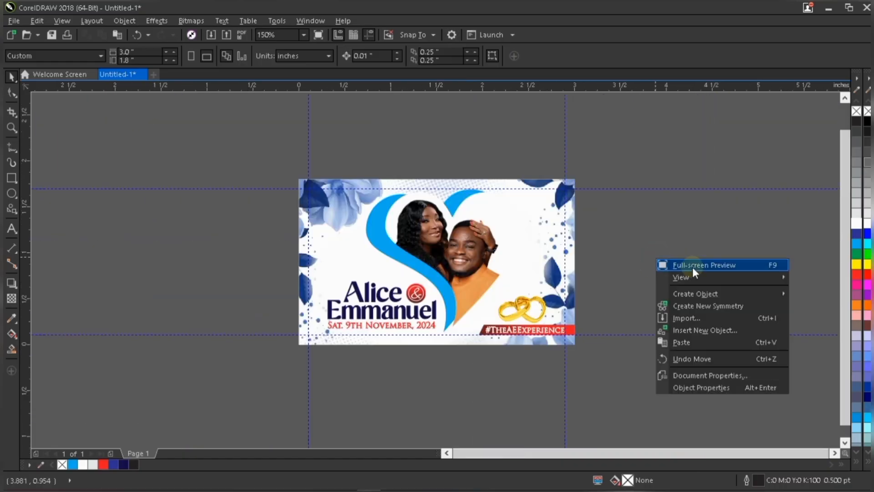
click(693, 267)
click(722, 263)
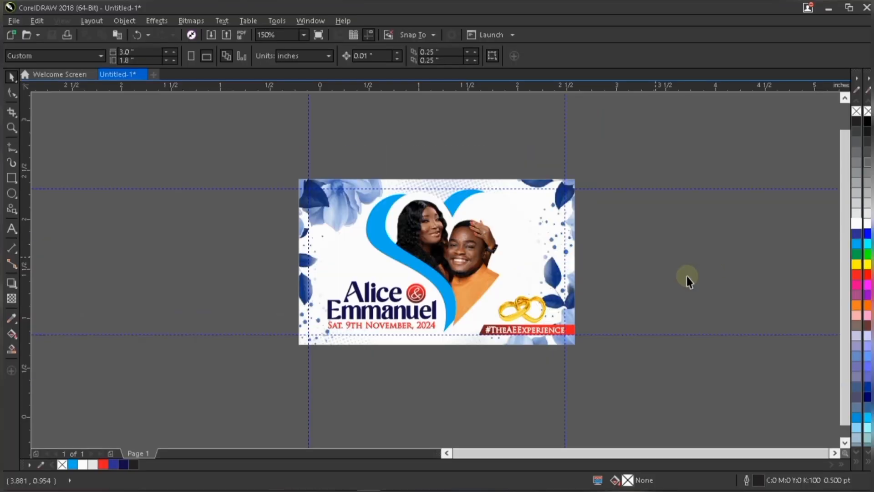
click(302, 35)
click(291, 43)
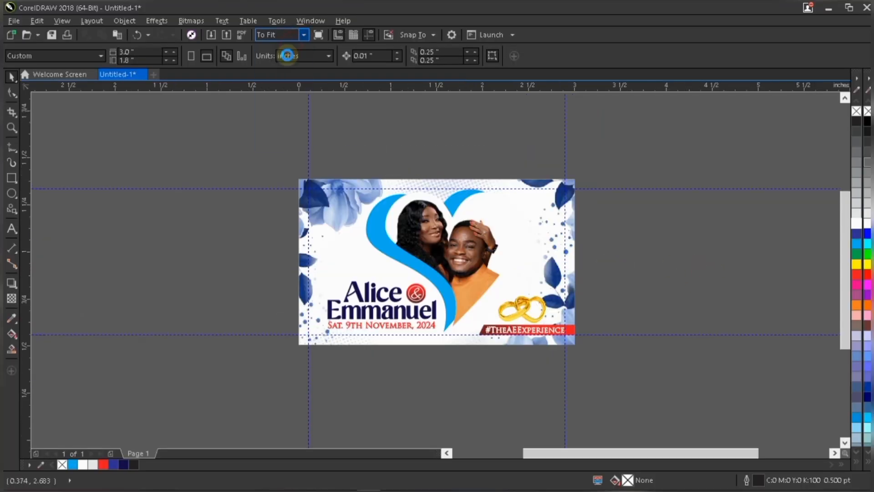